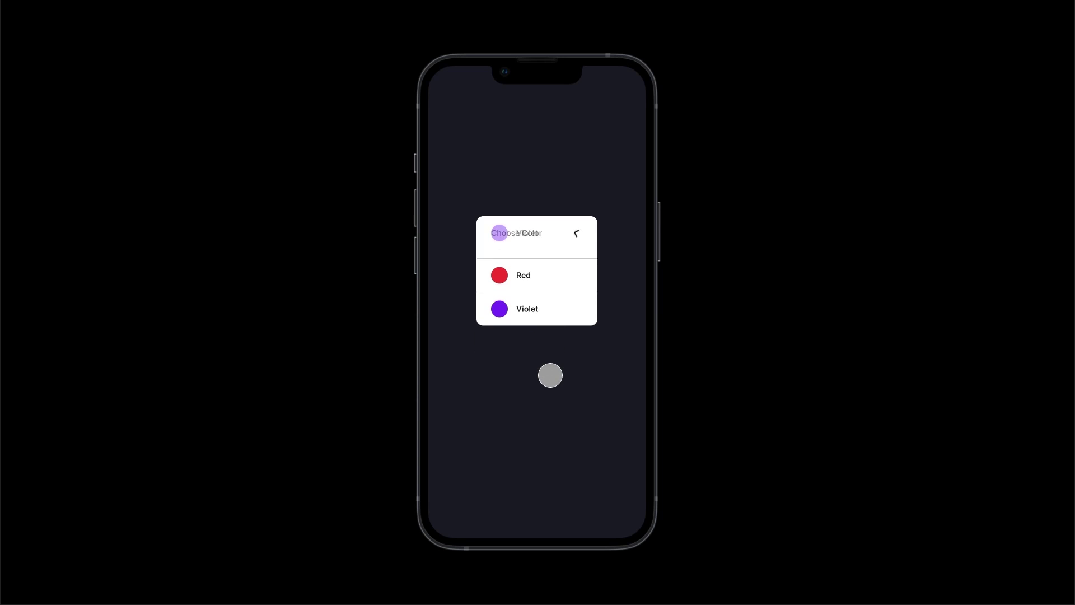
- Test the finished color drop-down prototype by repeatedly opening its list and choosing colors, including Orange, Blue and Violet
left_click(571, 232)
left_click(535, 338)
left_click(576, 233)
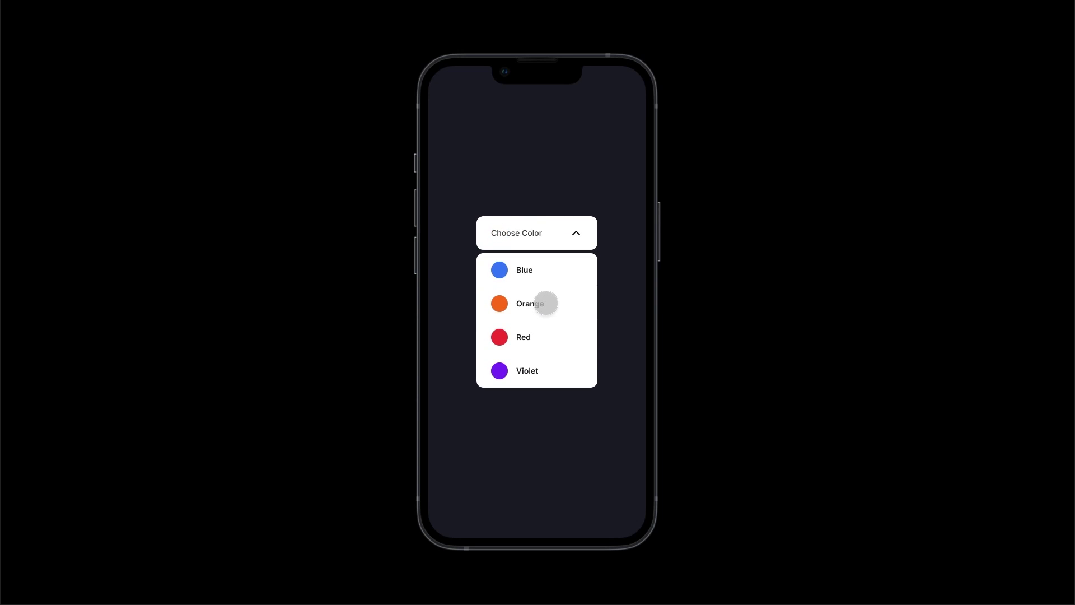
left_click(545, 302)
left_click(564, 232)
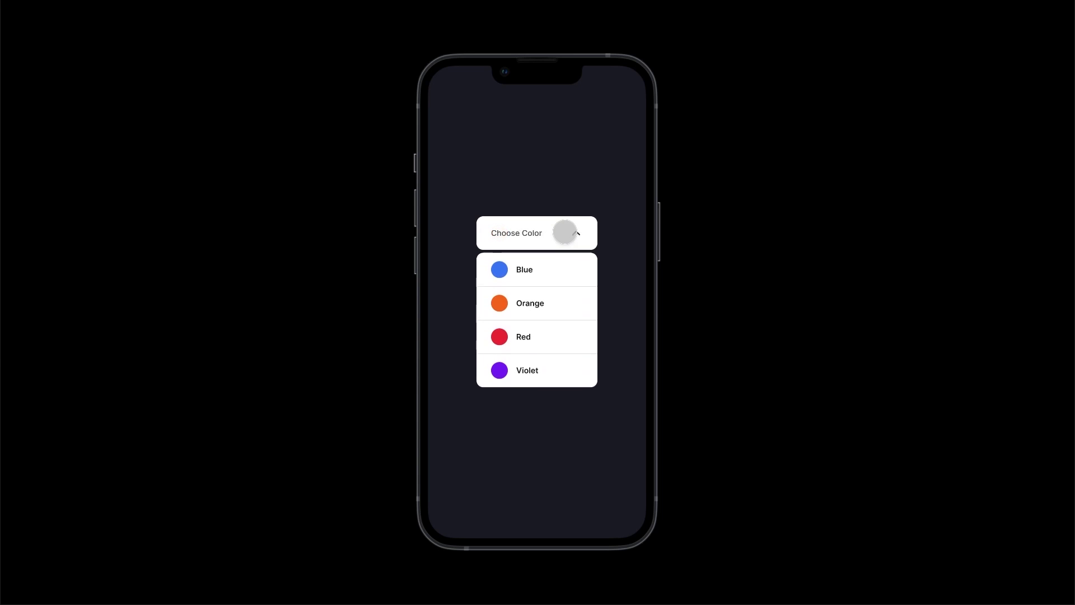
left_click(562, 270)
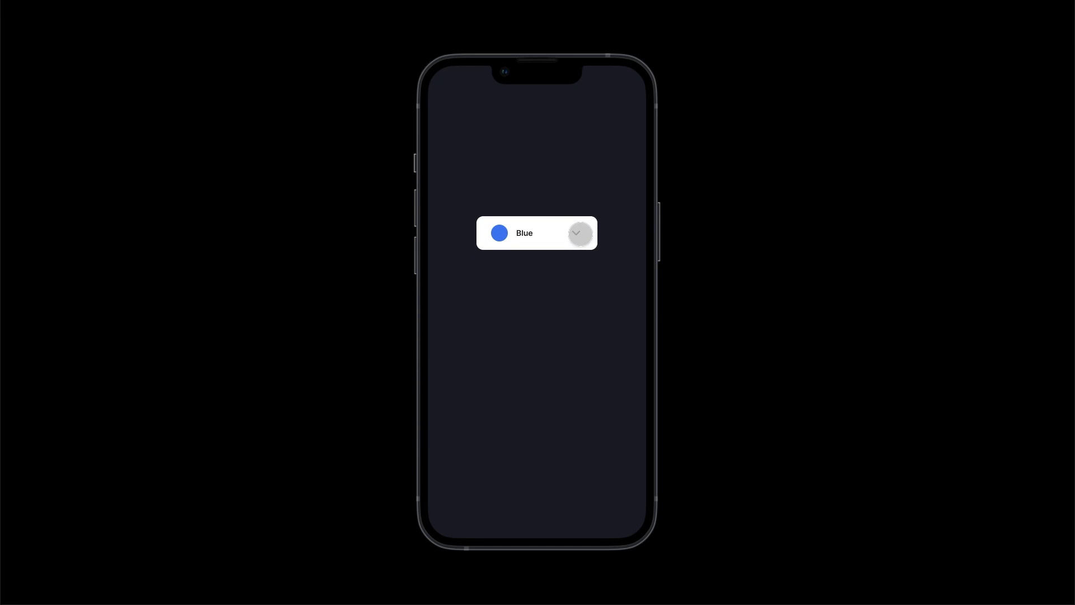
left_click(580, 233)
left_click(547, 374)
left_click(570, 234)
left_click(554, 301)
left_click(563, 242)
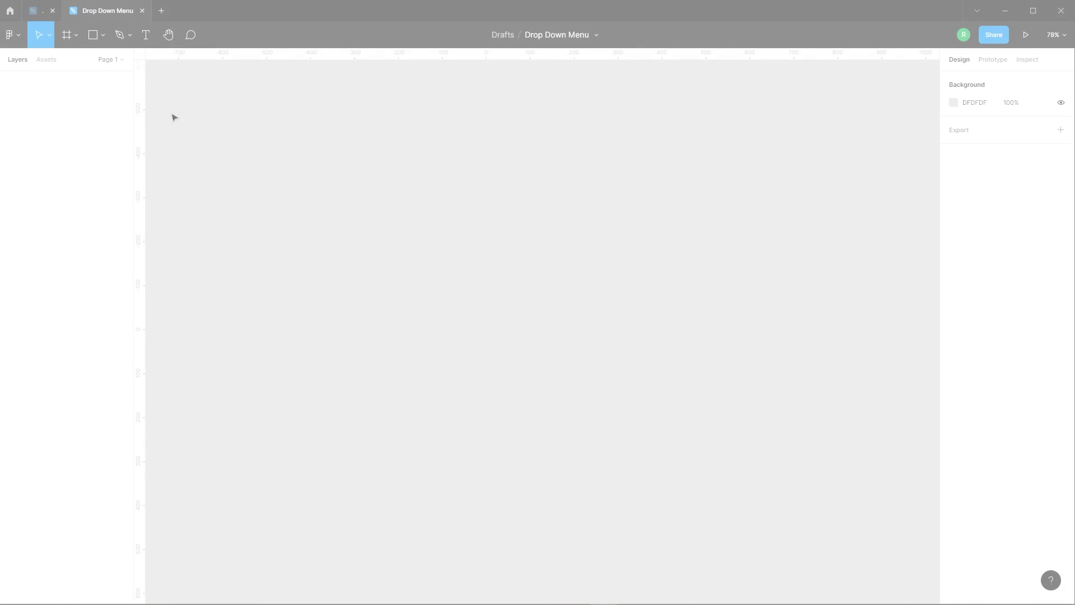
- Draw a rectangle about 216 wide on the empty canvas and set its height to 60
left_click(94, 35)
left_click_drag(409, 194, 495, 245)
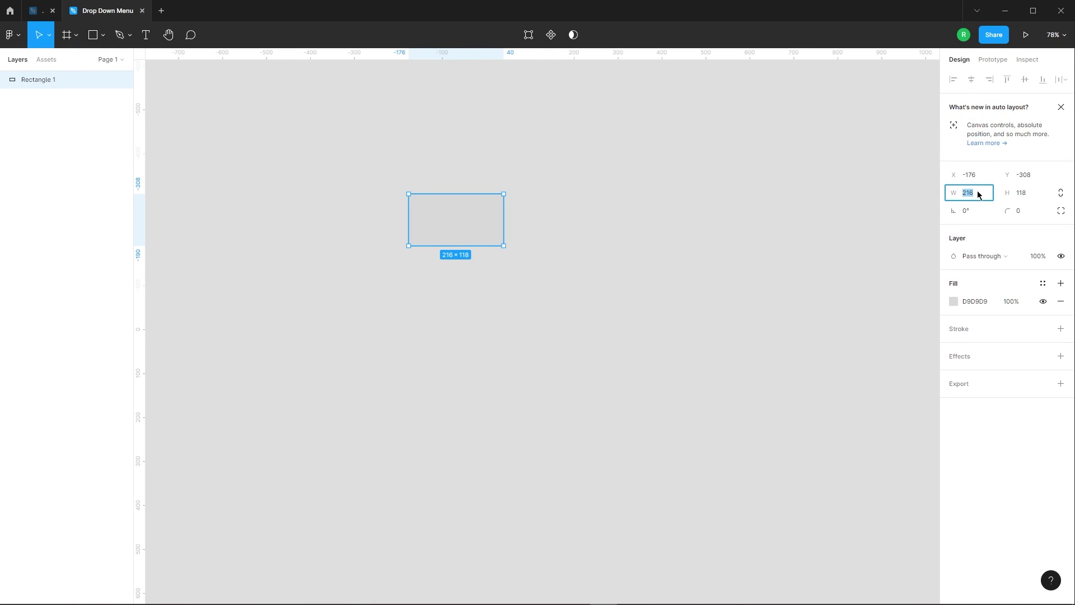
type("60")
key("Return")
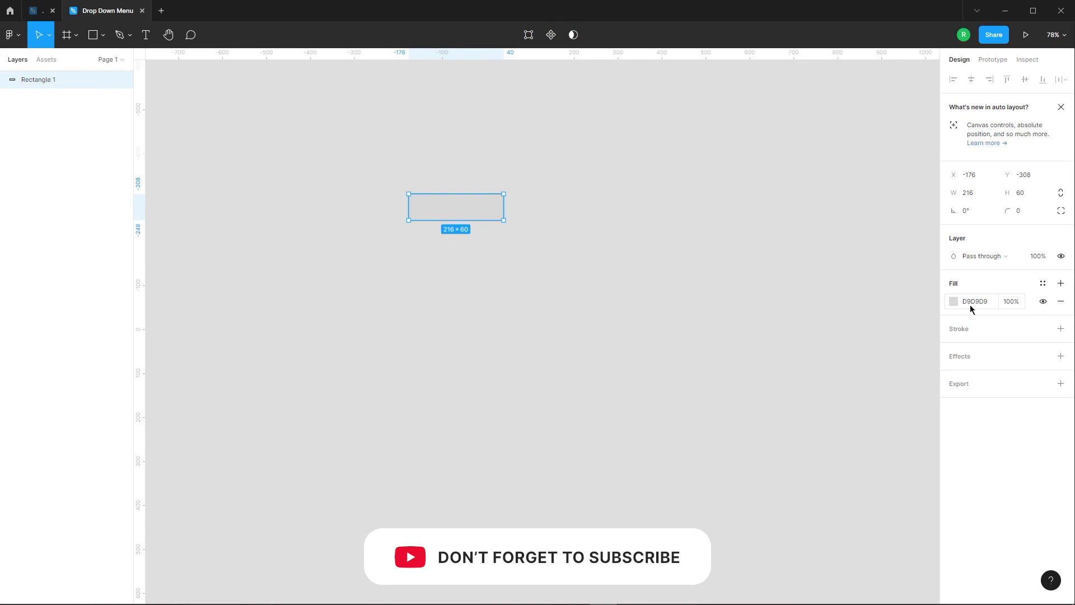
- Give the rectangle a white FFFFFF fill and a corner radius of 12
left_click(955, 302)
type("FFFFFF")
key("Return")
left_click(929, 304)
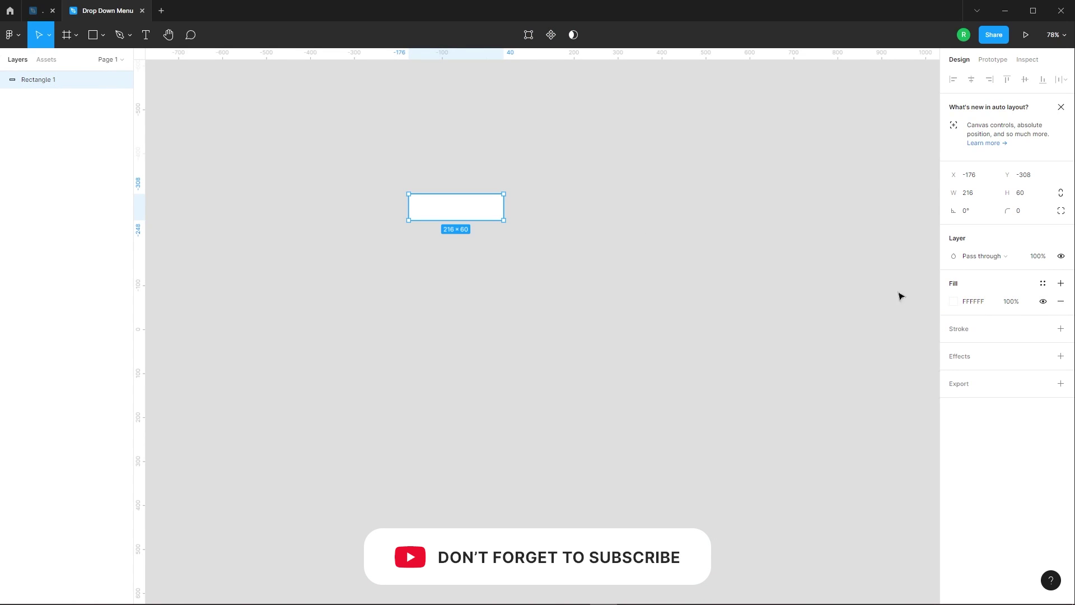
key("Escape")
left_click(439, 207)
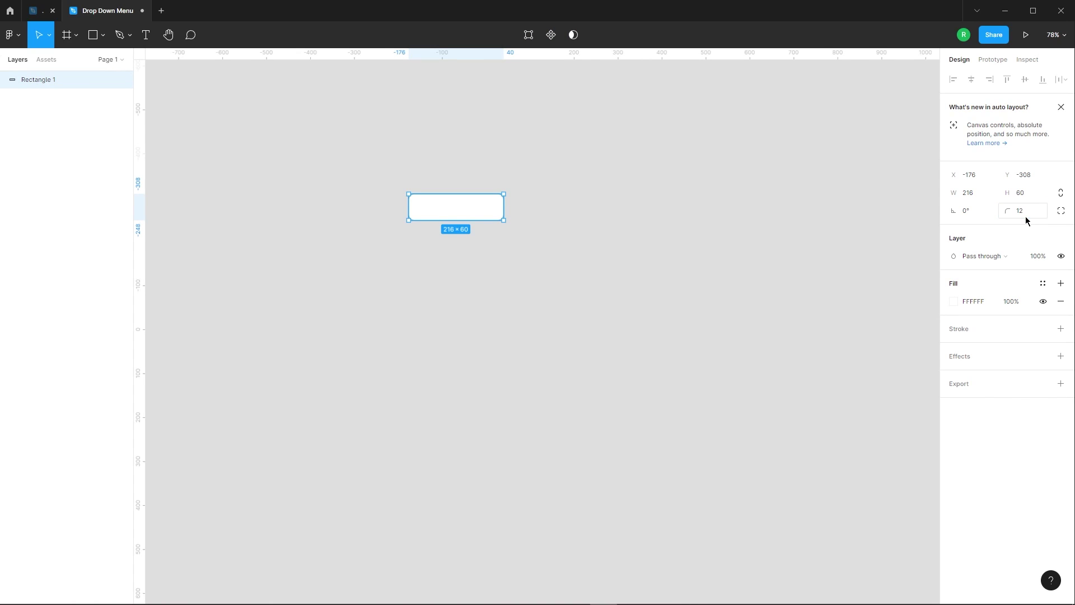
left_click(516, 267)
- Add the text "Choose Color" inside the white rectangle and set its font weight to Medium
scroll(495, 281, "up", 5)
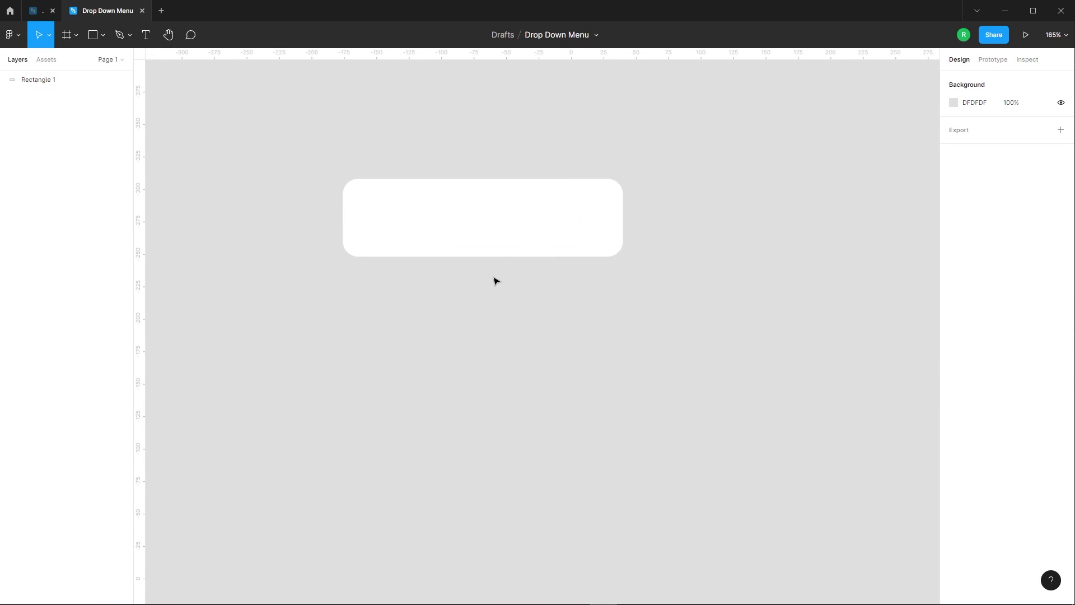
scroll(344, 306, "down", 1)
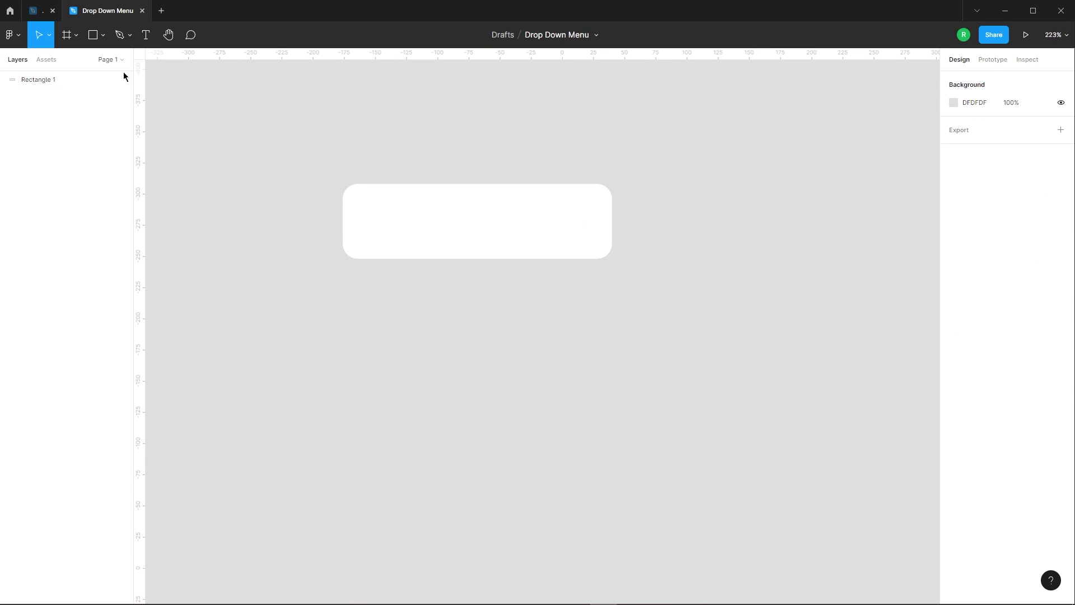
left_click(383, 221)
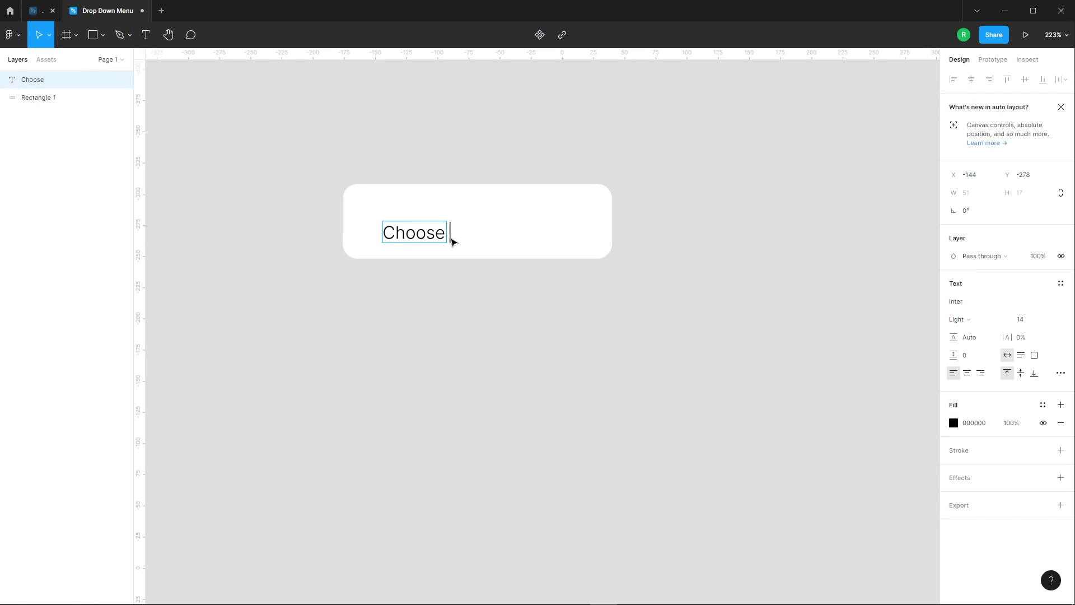
key("Escape")
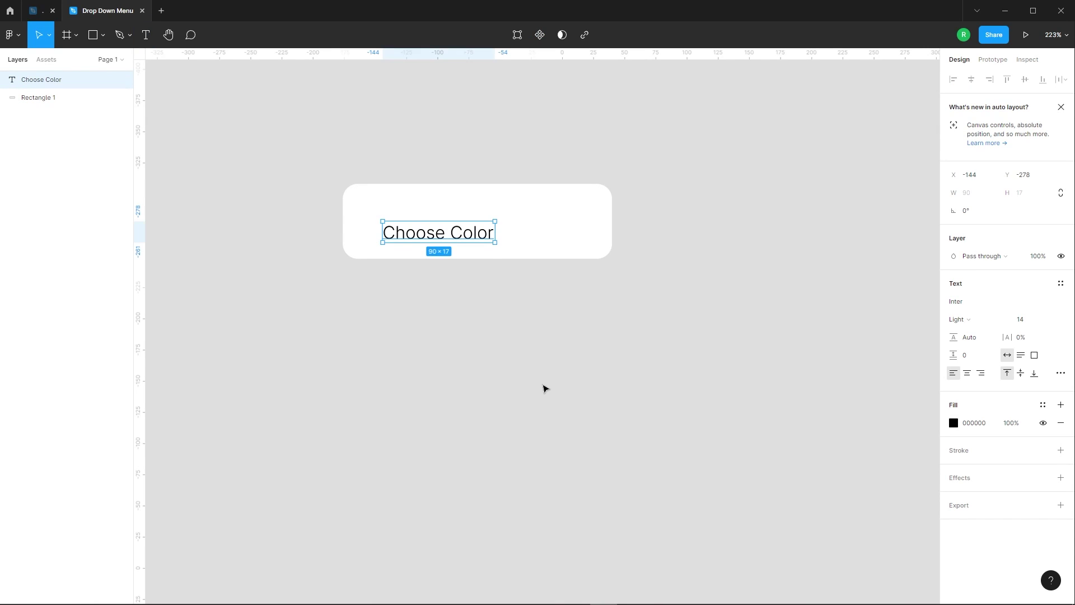
left_click(966, 325)
left_click(992, 351)
key("Escape")
- Move the Choose Color text to about 26 from the rectangle's left edge and center it vertically in the rectangle
left_click_drag(439, 240, 435, 231)
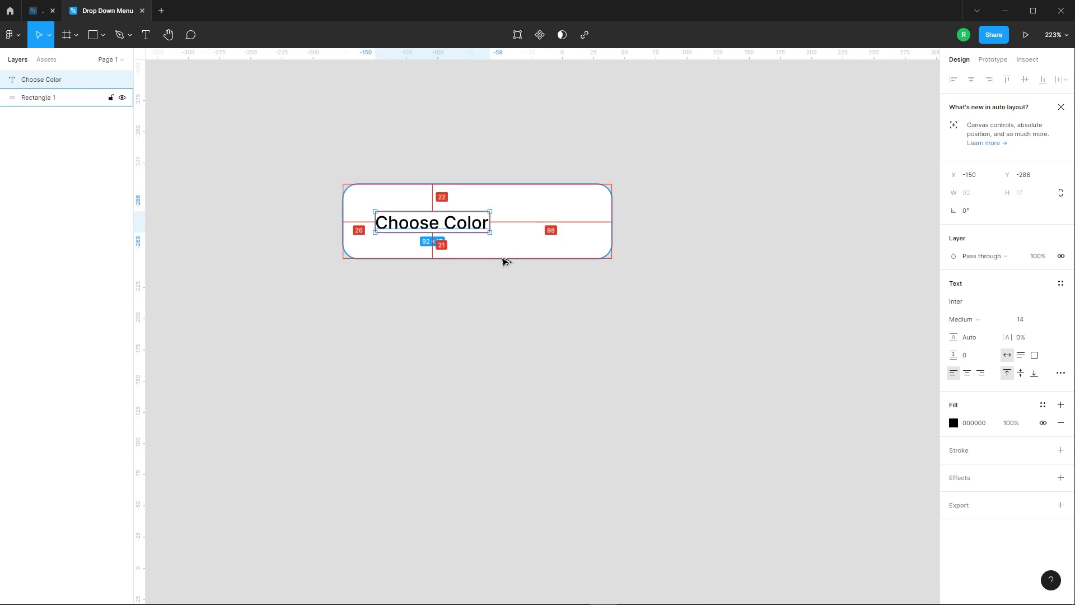
left_click(528, 256, "shift")
left_click(1026, 80)
key("Tab")
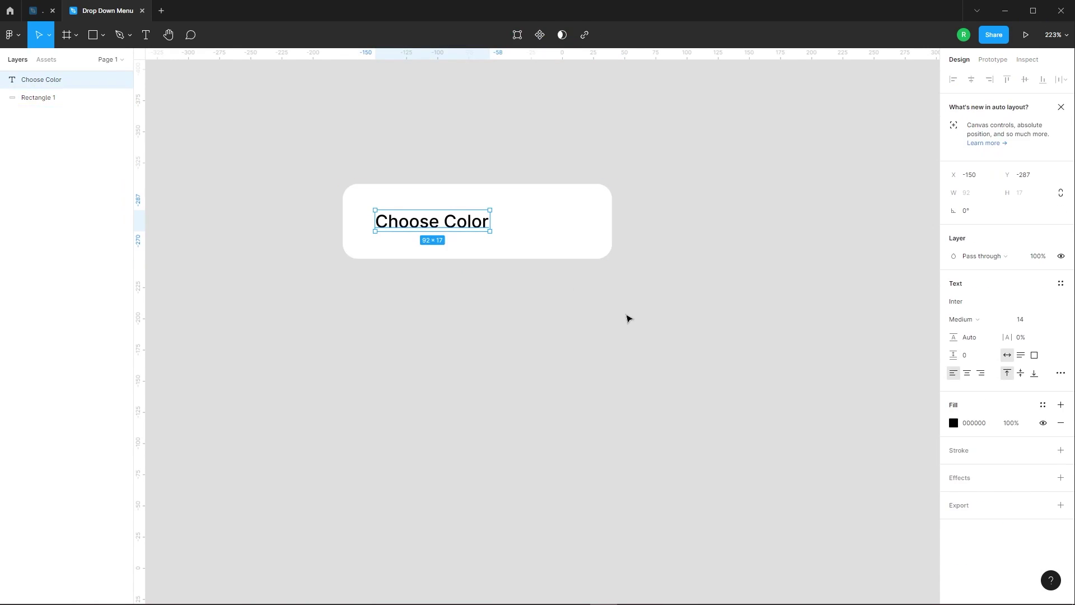
- Change the Choose Color text's fill to dark gray 404040
left_click(953, 423)
left_click_drag(807, 458, 741, 435)
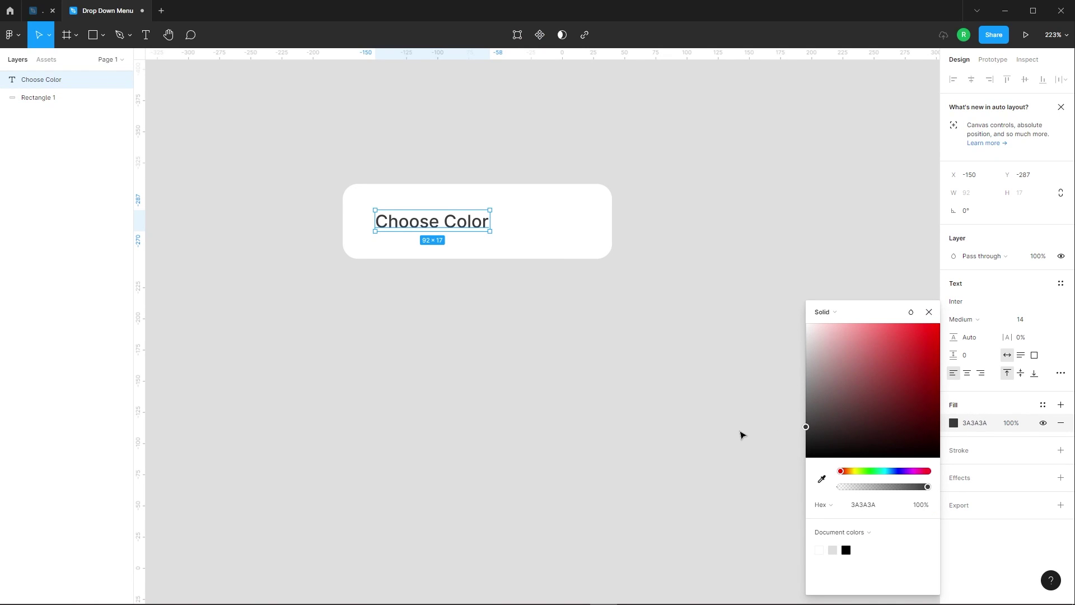
left_click(928, 312)
key("Escape")
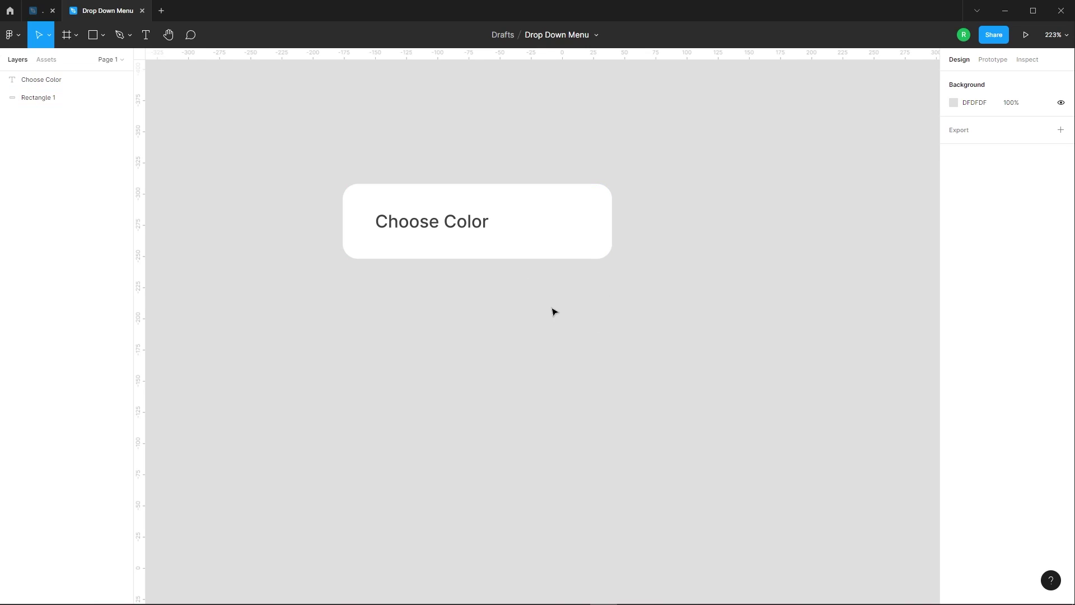
- Insert the chevron-up icon from the Lucide Icons plugin onto the canvas and ungroup its frame
left_click(11, 35)
mouse_move(64, 189)
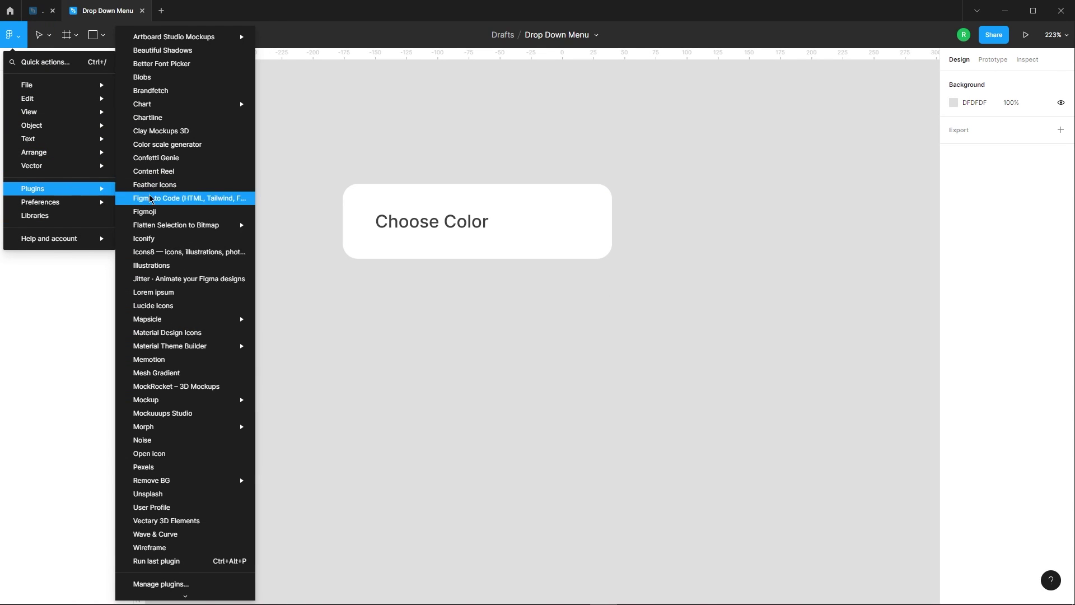
left_click(154, 305)
scroll(728, 280, "down", 5)
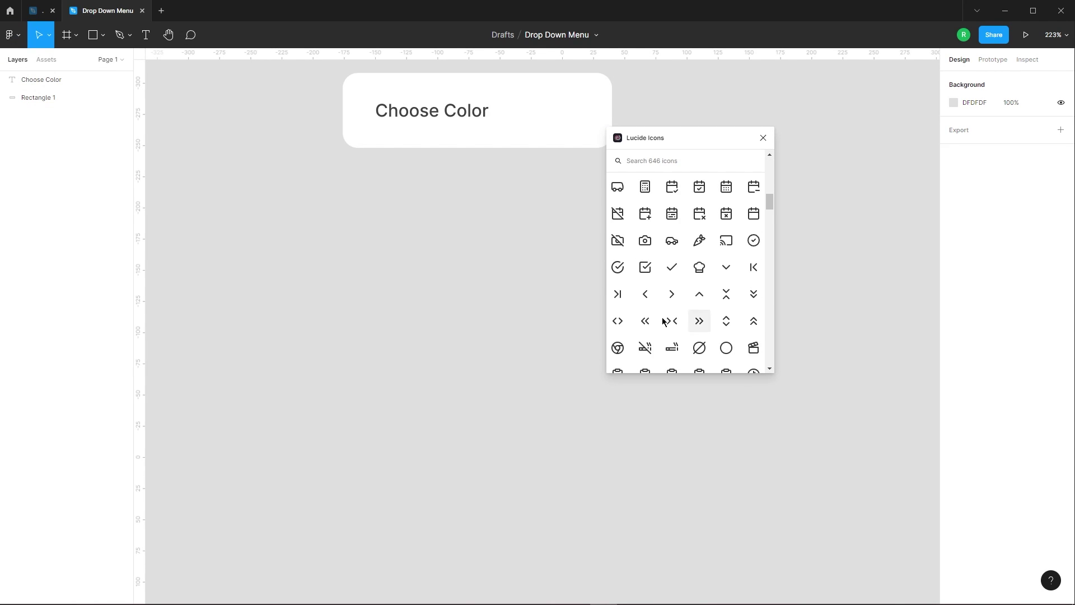
left_click_drag(699, 294, 654, 432)
right_click(649, 417)
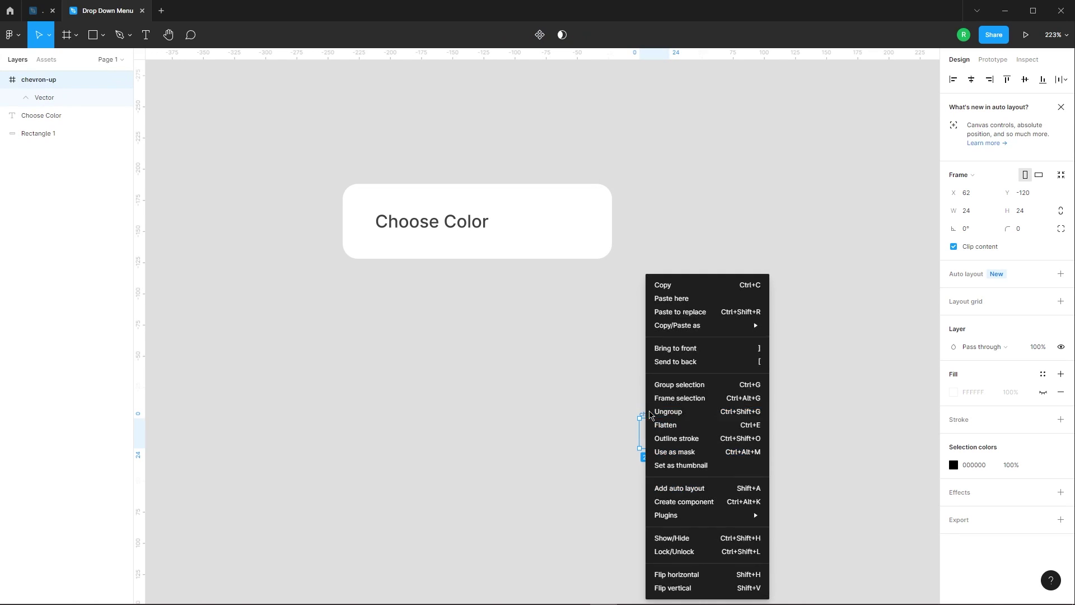
left_click(674, 414)
- Place the chevron inside the rectangle near its right end, level with the Choose Color text
left_click_drag(654, 436, 564, 225)
left_click(602, 231)
key("Escape")
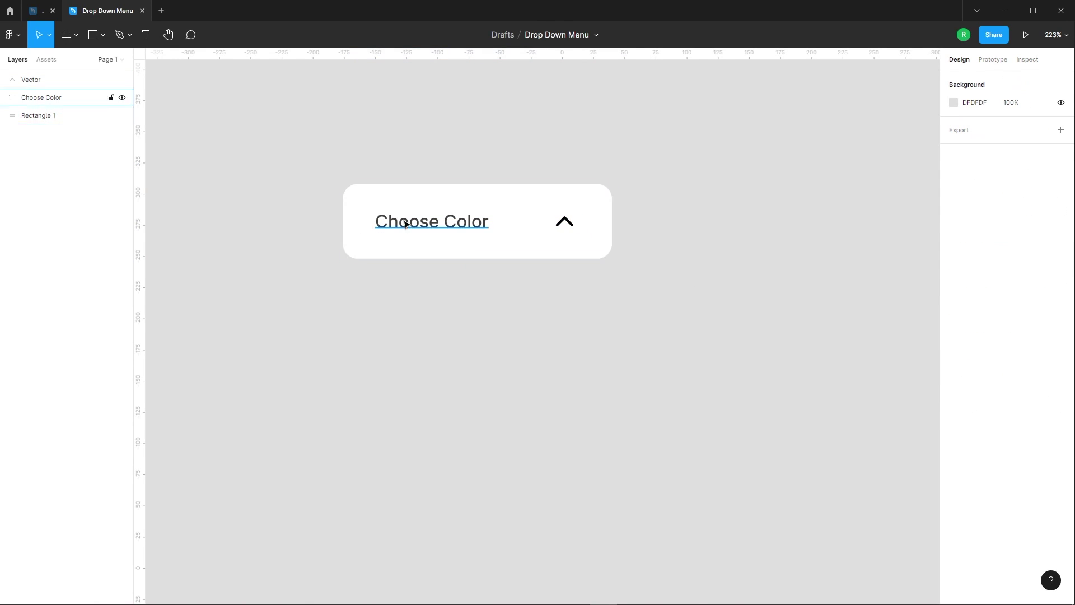
left_click(424, 225)
left_click(744, 279)
- Duplicate the rectangle with its text and chevron, placing the copy directly below the original with a gap of 6
scroll(532, 243, "down", 3)
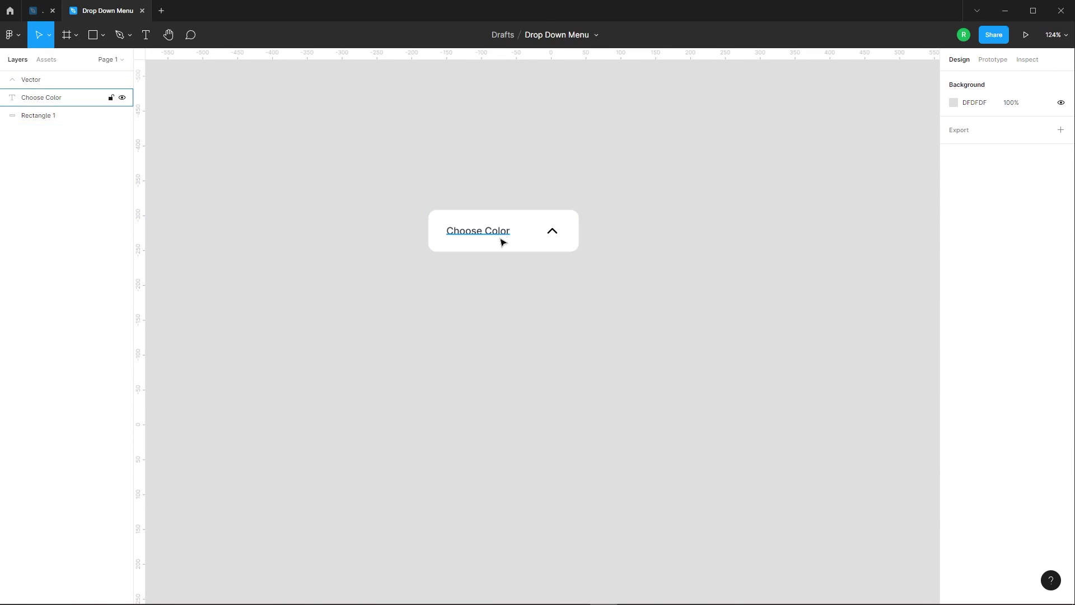
scroll(560, 283, "down", 2)
scroll(567, 132, "up", 1)
scroll(567, 132, "up", 3)
left_click_drag(360, 144, 535, 262)
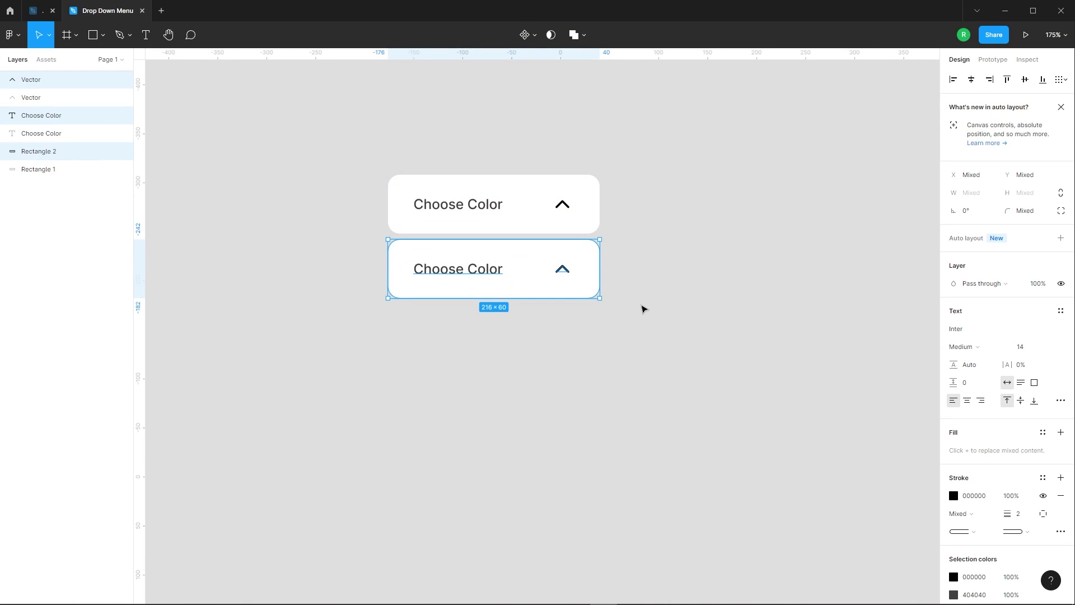
left_click(646, 279)
- Group the upper rectangle with its Choose Color text and chevron
scroll(494, 243, "up", 3)
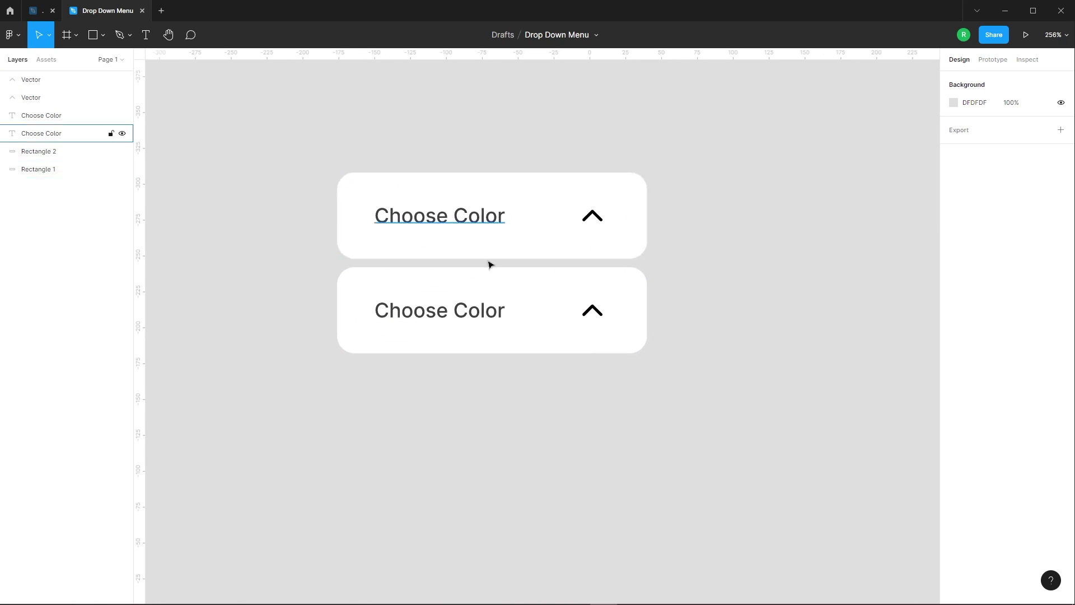
left_click_drag(304, 140, 680, 257)
right_click(523, 194)
left_click(560, 305)
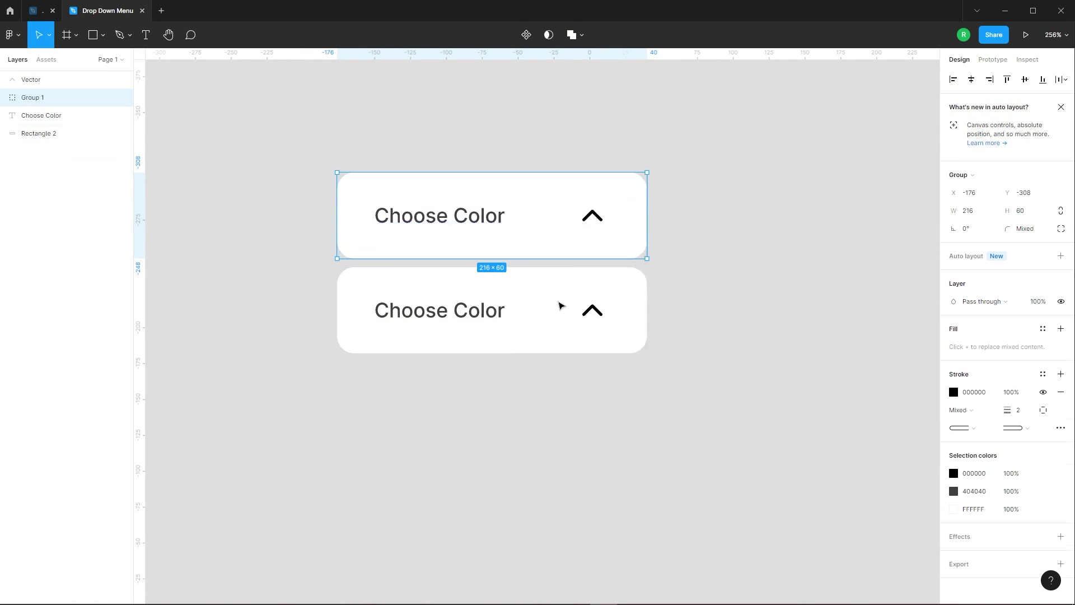
- Change the lower box's text to "Blue" and delete that box's chevron
left_click(427, 325)
scroll(420, 293, "up", 4)
key("Return")
type("Blue")
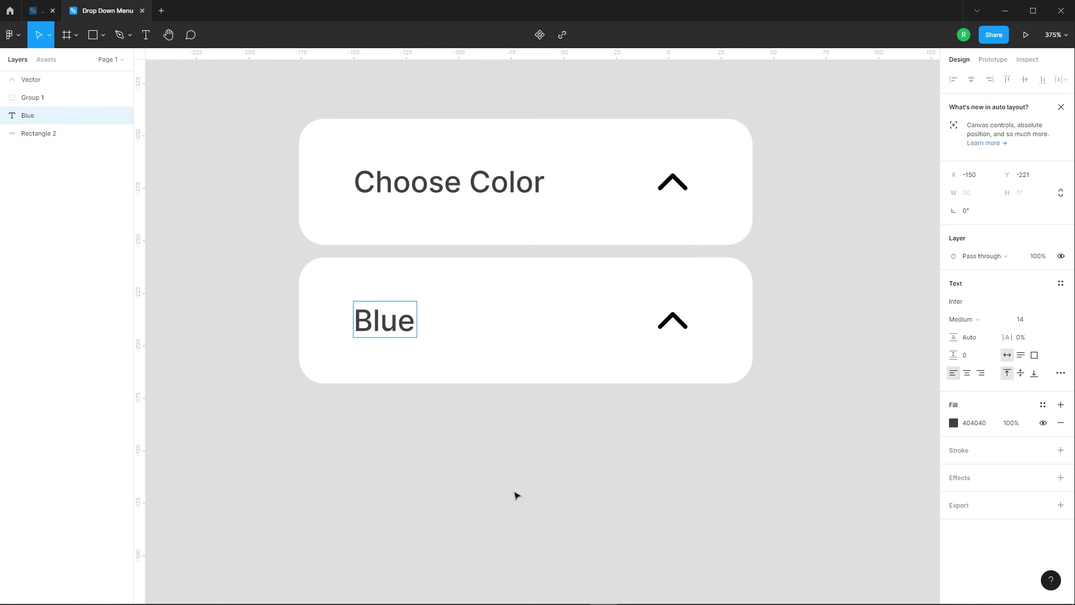
left_click(515, 495)
left_click(674, 323)
key("Delete")
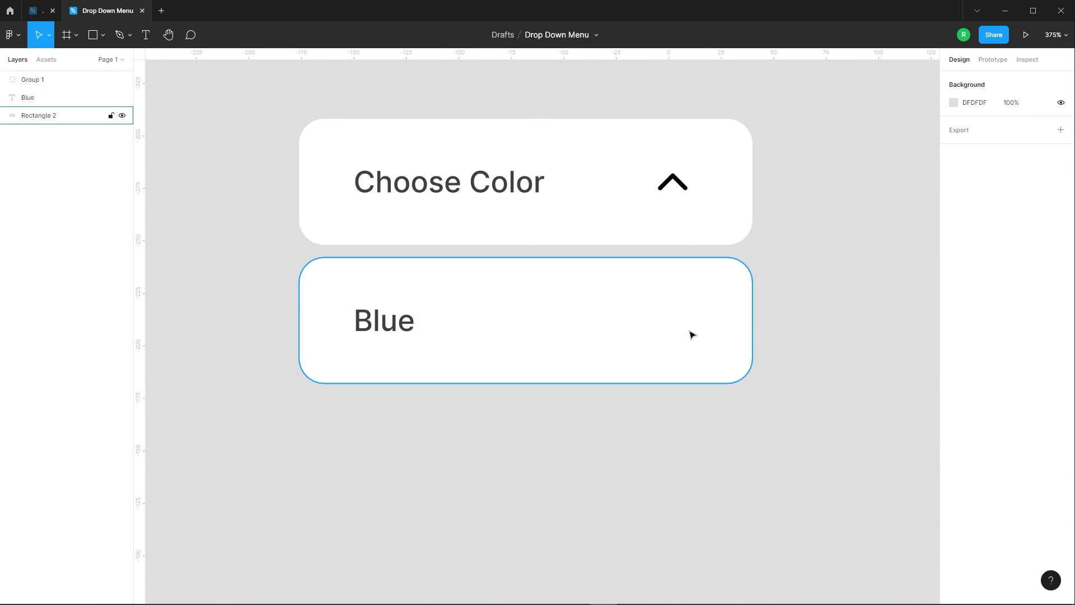
- Set the Blue text's font weight to Semi Bold and move it right to leave room for a color swatch
left_click(394, 328)
left_click(966, 319)
left_click(985, 329)
left_click(852, 385)
left_click_drag(405, 325, 509, 323)
left_click(490, 441)
- Draw a circle in the lower box before the Blue text, vertically centered and left-aligned with the Choose Color text
left_click(104, 35)
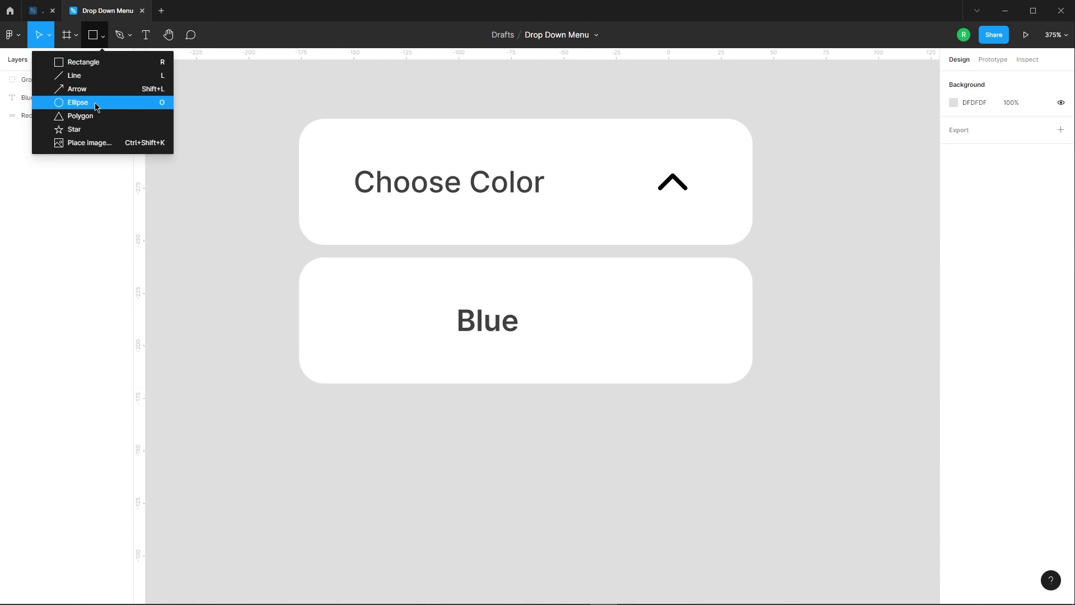
left_click(72, 101)
left_click_drag(354, 291, 414, 352)
left_click(715, 525)
left_click(385, 322)
left_click(560, 347, "shift")
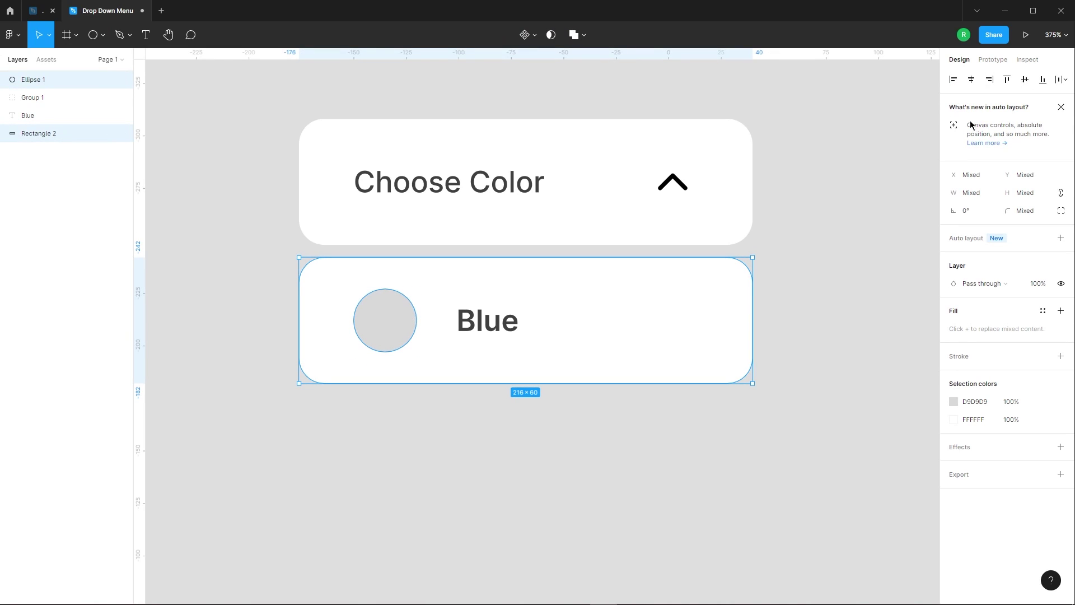
left_click(372, 329)
double_click(393, 183)
left_click(406, 330)
- Nudge the Blue text 4 px left toward the circle
left_click(480, 334)
key("Left")
key("Left")
key("Left")
key("Left")
left_click(472, 362)
- Change the Blue text's fill to near-black 1B1B1B
left_click(470, 317)
left_click(954, 423)
left_click(807, 444)
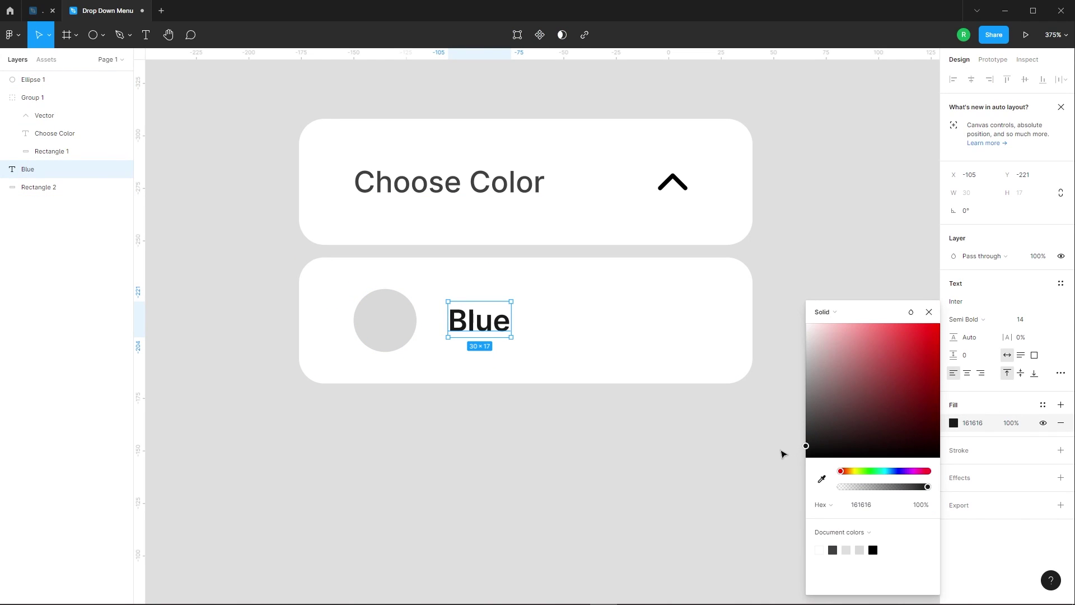
left_click(931, 307)
key("Escape")
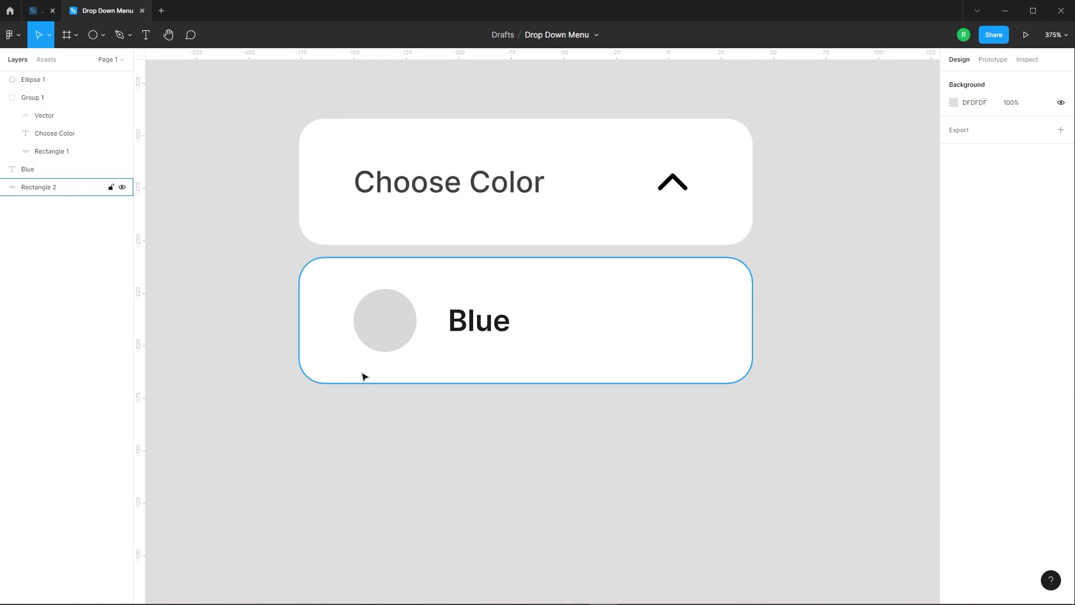
- Group the lower rectangle with its circle and Blue text
scroll(353, 326, "down", 2)
left_click_drag(269, 184, 784, 305)
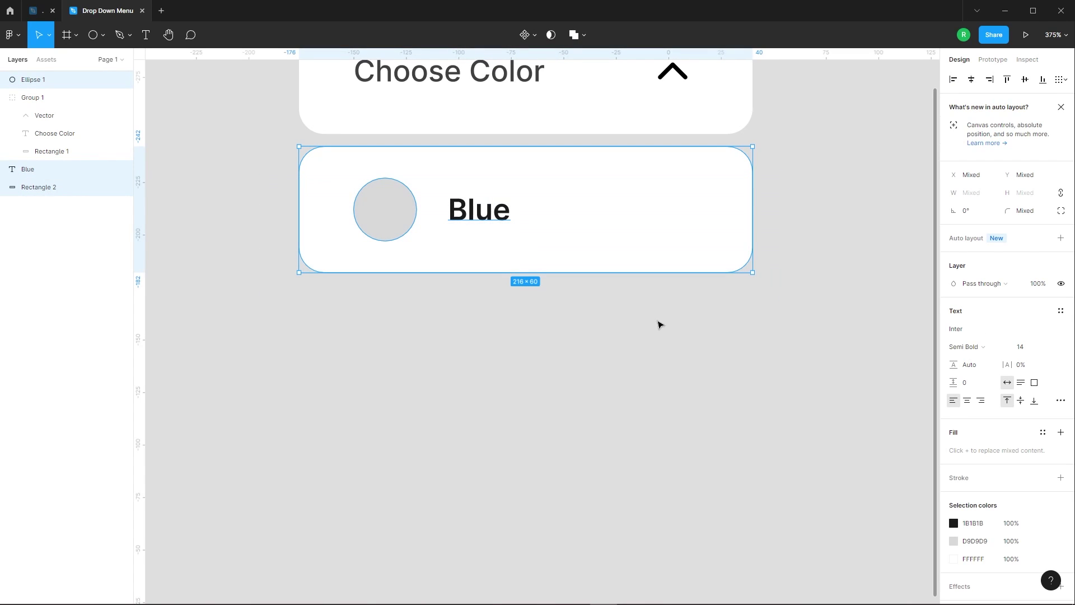
right_click(518, 206)
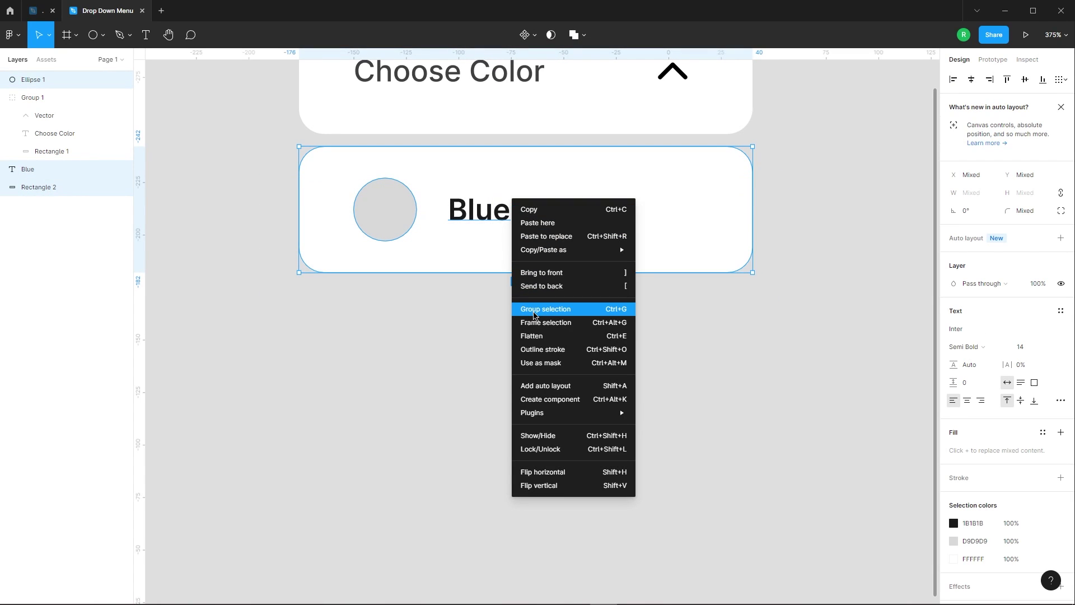
left_click(536, 313)
- Duplicate the Blue option group and place the copy flush beneath the original
left_click(413, 336)
double_click(388, 231)
left_click(468, 233, "shift")
left_click(595, 387)
left_click(591, 244)
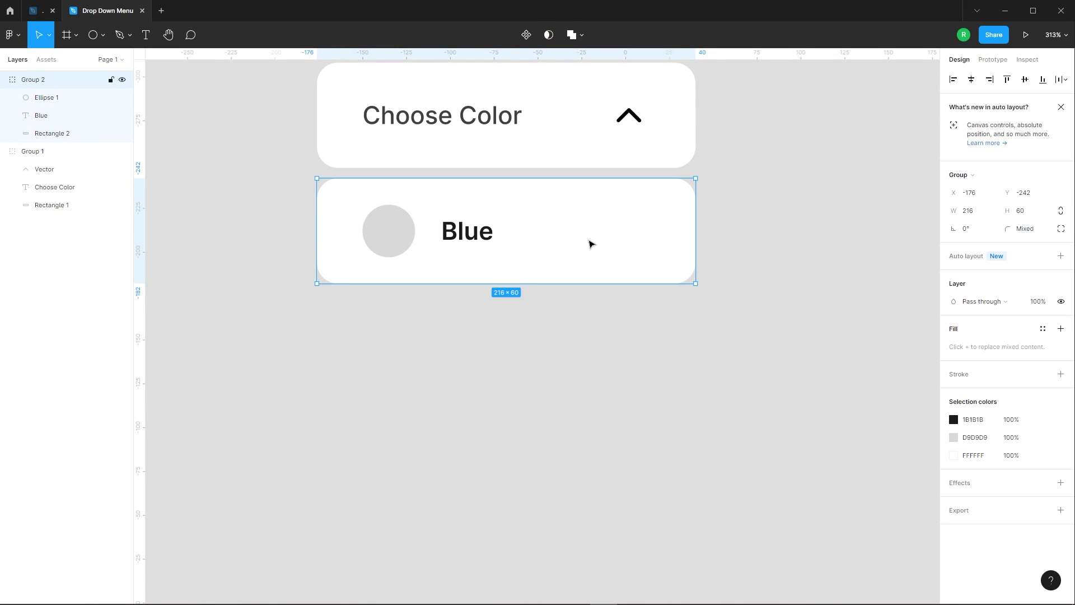
left_click_drag(579, 248, 586, 334)
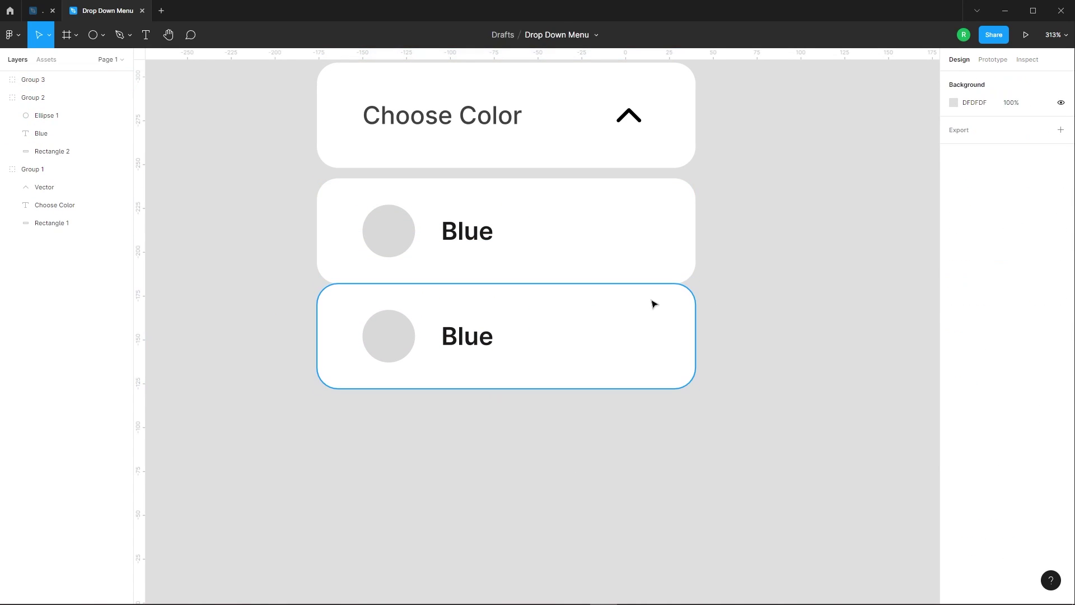
- Set the corner radius of the duplicated option's rectangle to 0
scroll(708, 294, "up", 2)
left_click_drag(650, 317, 746, 250)
scroll(746, 289, "down", 2)
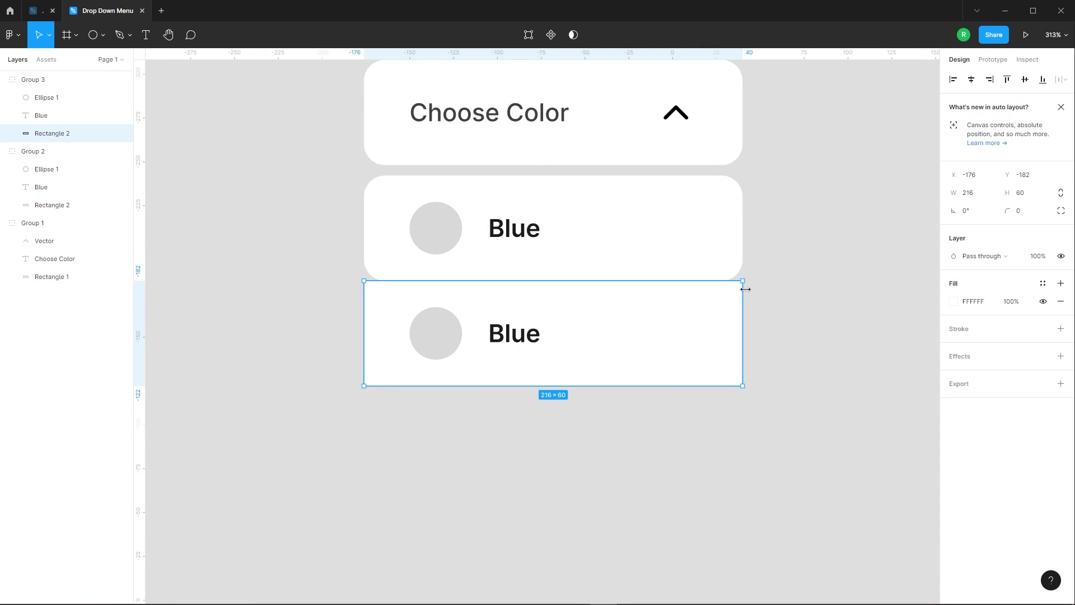
- Square off the two bottom corners of the first Blue option's rectangle while leaving its top corners rounded
left_click_drag(721, 302, 751, 324)
left_click(806, 260)
left_click(722, 268)
double_click(707, 252)
scroll(763, 254, "up", 2)
left_click(1061, 211)
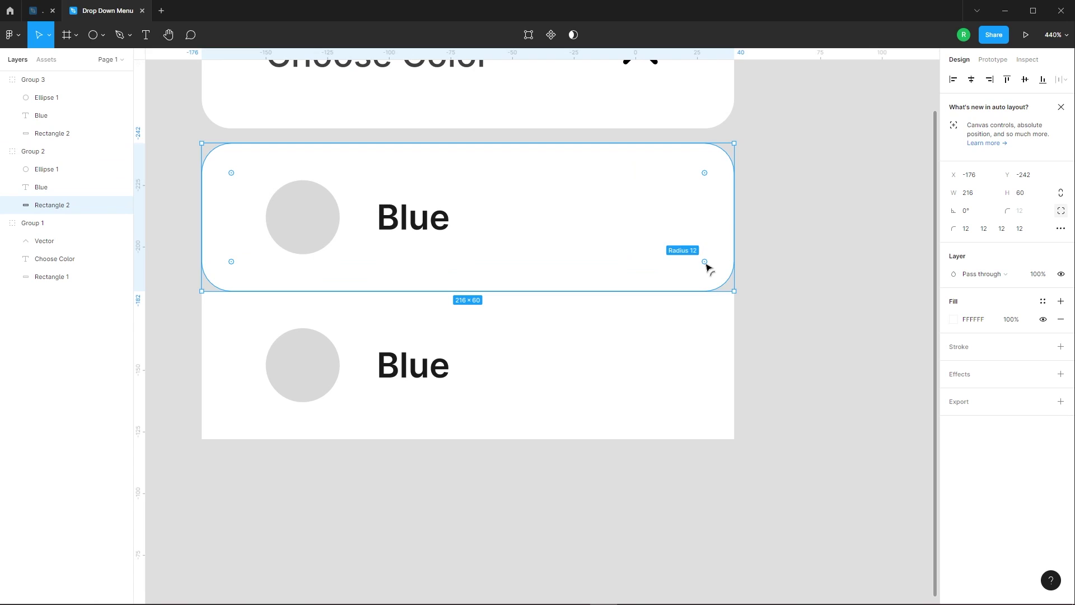
scroll(498, 218, "down", 3)
key("Escape")
- Duplicate the square-cornered Blue option twice, stacking the copies flush beneath it to make four options
left_click(535, 187)
left_click(703, 300)
left_click(476, 282)
left_click_drag(510, 289, 506, 376)
left_click_drag(499, 321, 535, 481)
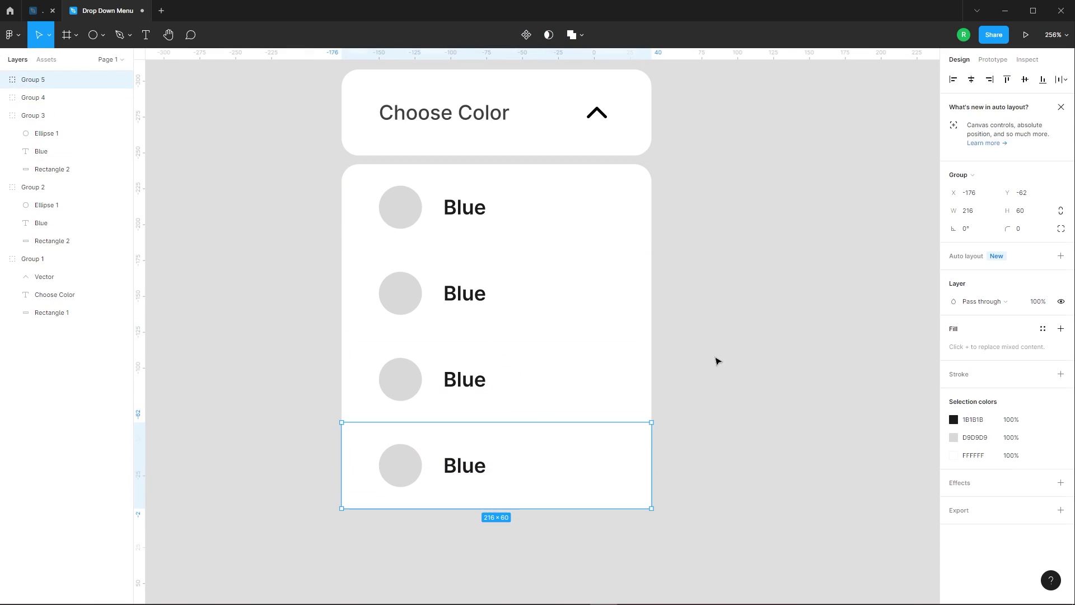
- Set the bottom corner radii of the last option's rectangle to 12, leaving its top corners at 0
scroll(480, 490, "down", 1)
double_click(570, 473)
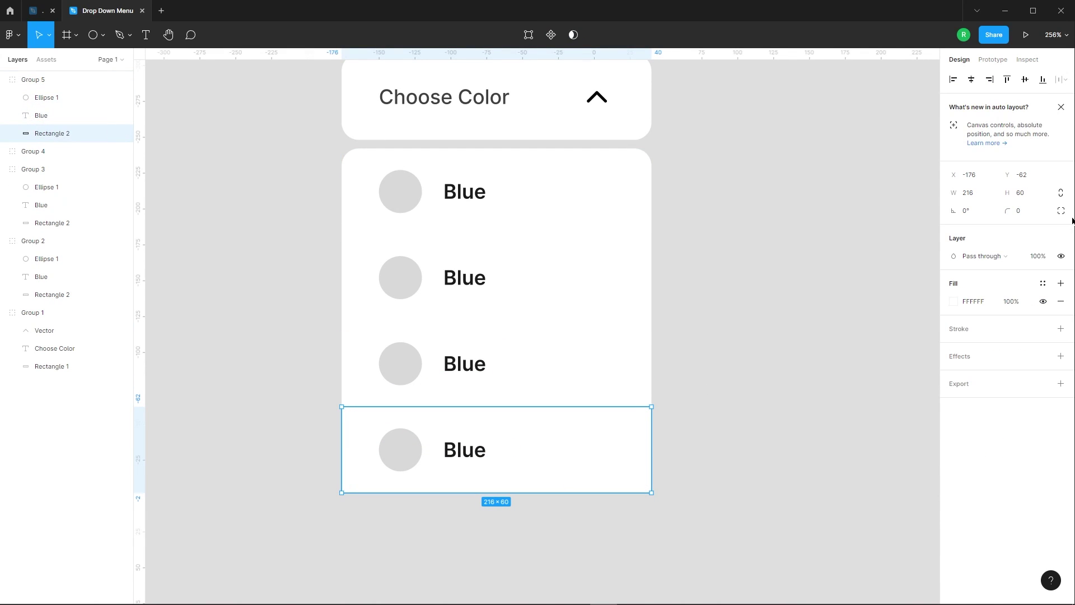
scroll(587, 413, "down", 1)
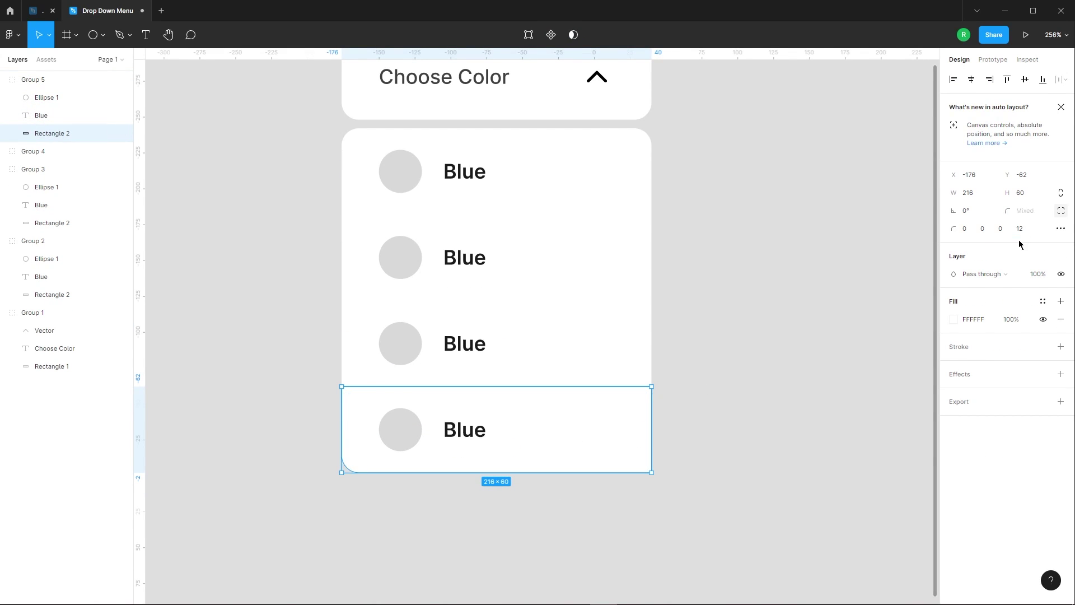
left_click(848, 133)
- Change the first option's circle fill to blue 3375F5
scroll(448, 235, "down", 2)
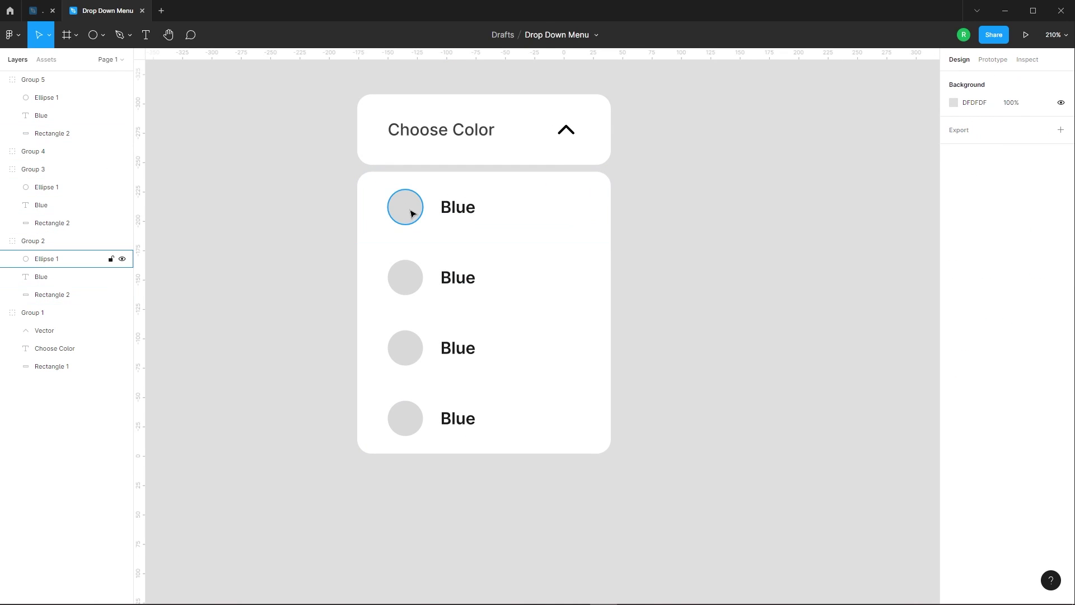
left_click(409, 210)
left_click(954, 301)
left_click_drag(921, 327, 924, 318)
left_click(892, 463)
- Fill the second option's circle with orange and change its label to Orange
left_click(404, 277)
left_click(954, 303)
left_click(928, 318)
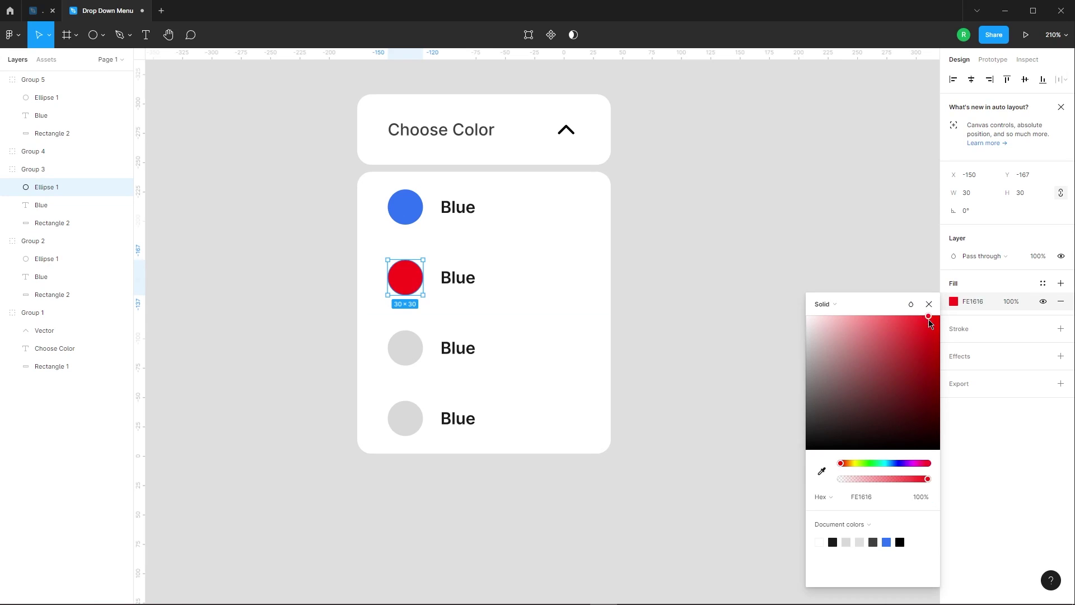
left_click(845, 463)
double_click(456, 279)
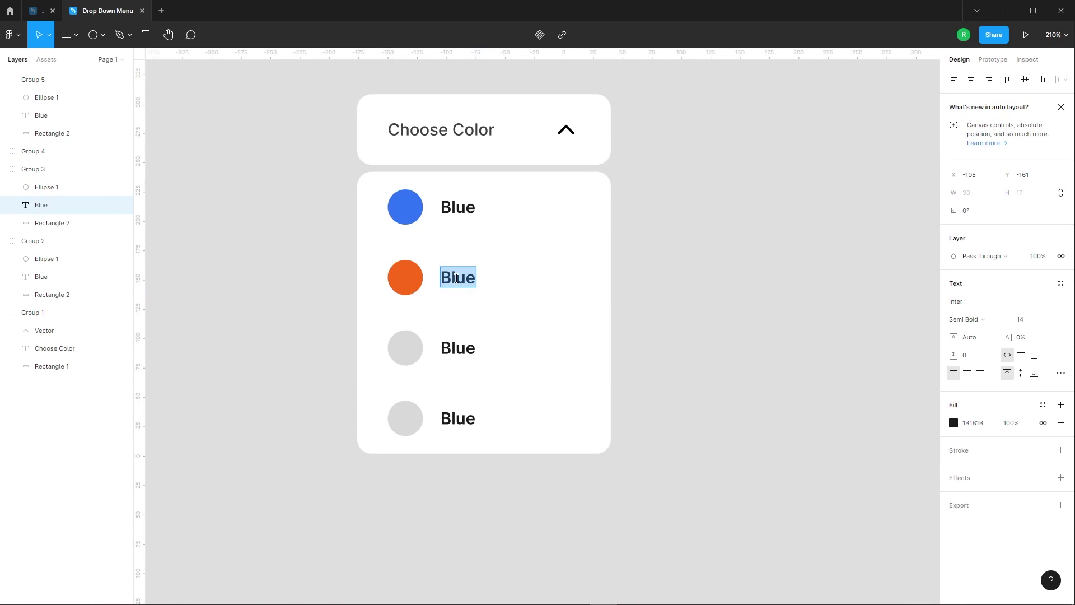
- Fill the third option's circle with red and change its label to Red
left_click(405, 347)
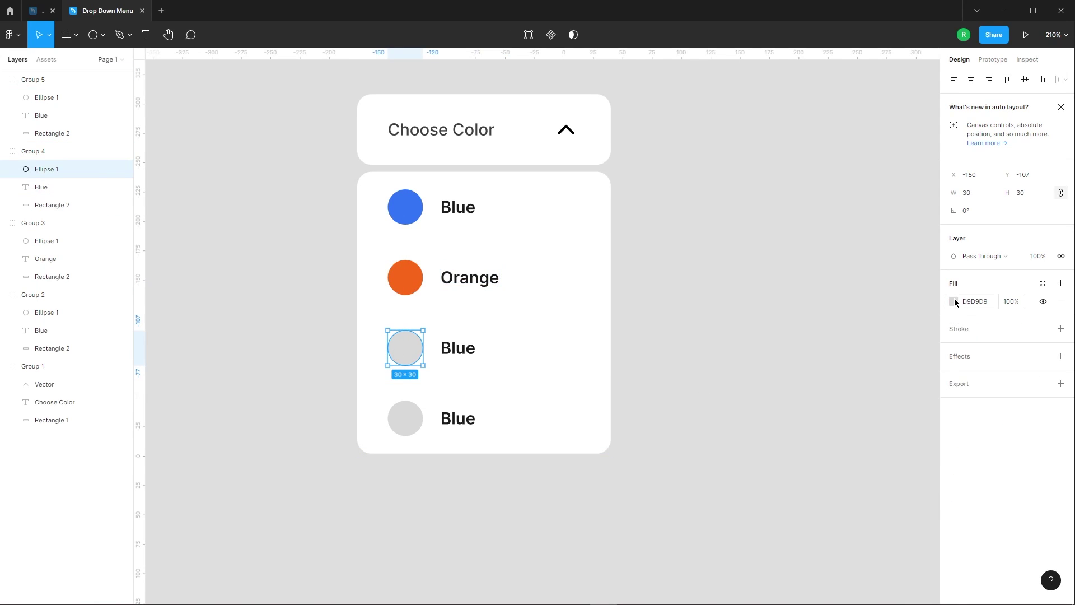
left_click(953, 301)
left_click(922, 321)
double_click(473, 348)
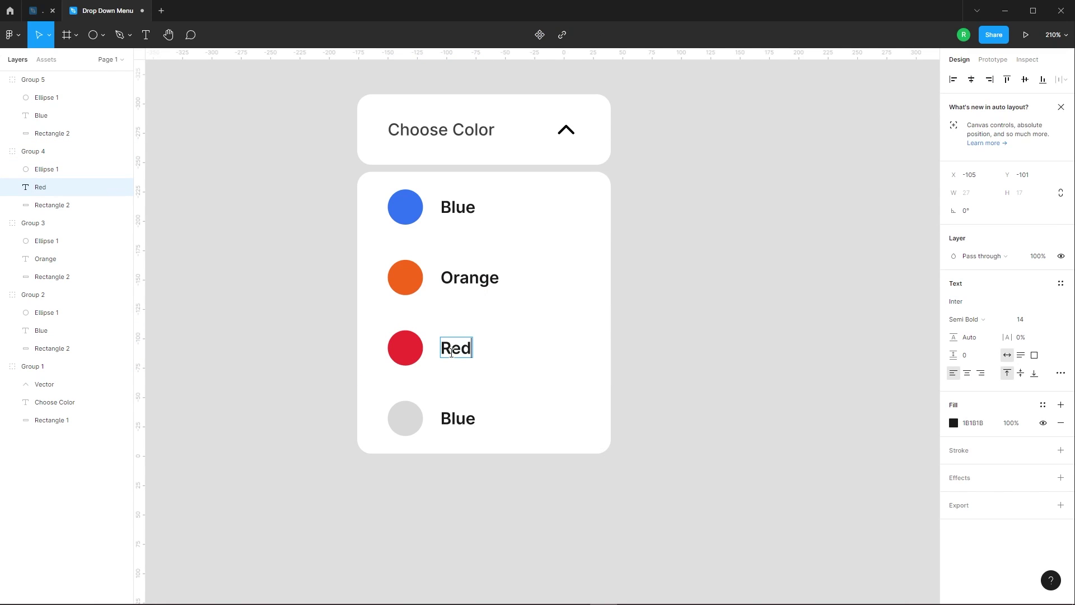
- Fill the fourth option's circle with violet and change its label to Violet
left_click(407, 424)
left_click(954, 301)
left_click(921, 322)
left_click(905, 464)
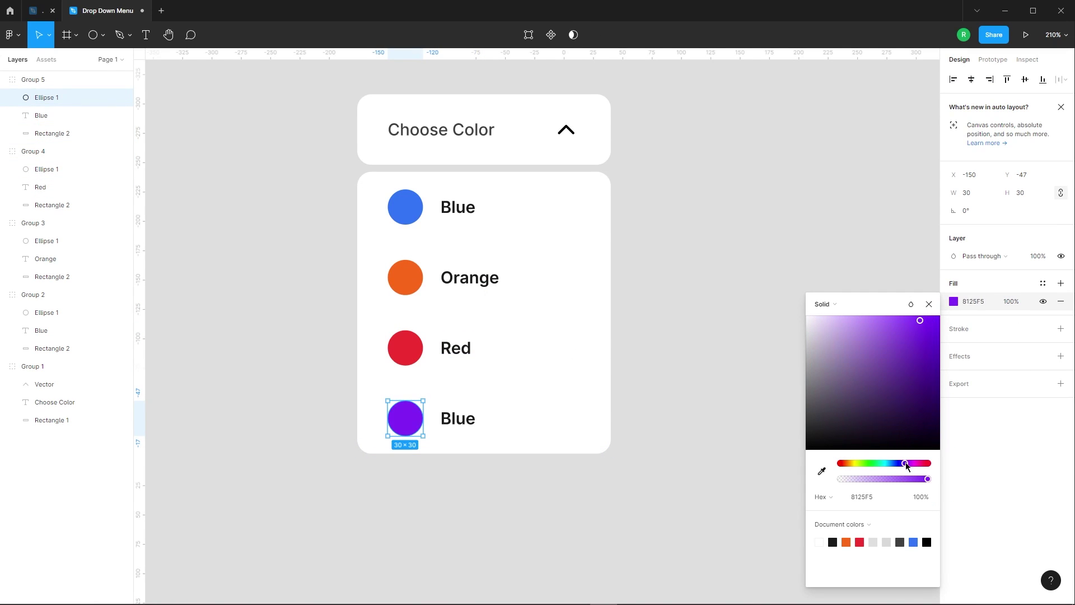
key("Escape")
double_click(462, 420)
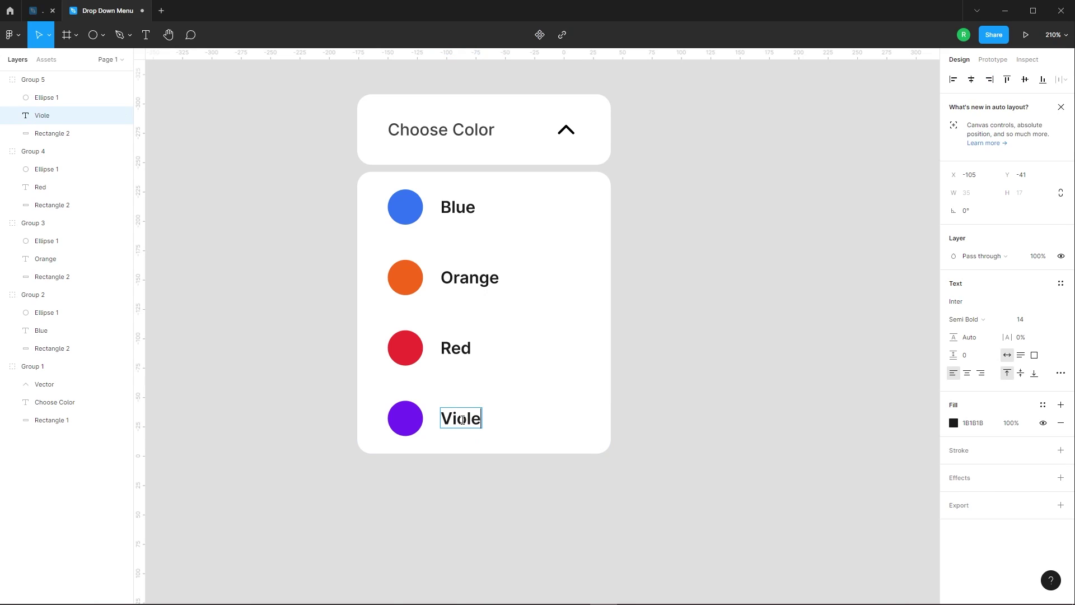
key("Escape")
- Group the four color options into a single group
scroll(613, 244, "down", 5)
scroll(569, 311, "up", 3)
left_click_drag(339, 203, 560, 367)
right_click(457, 224)
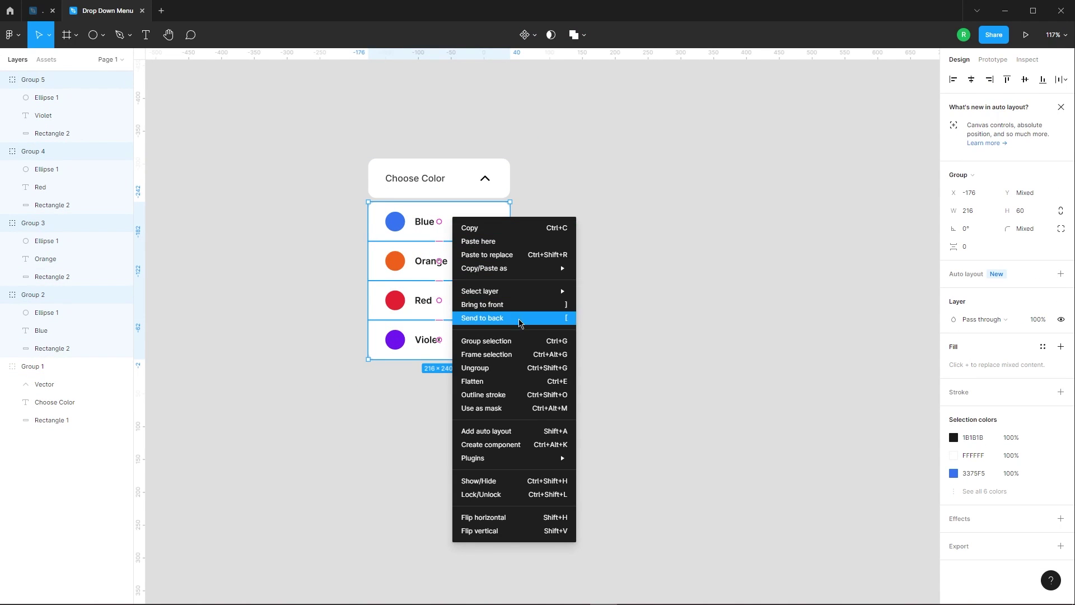
left_click(515, 341)
key("Escape")
- Collapse the layer groups and rename the color options group to Group 2
left_click(442, 187)
left_click(636, 219)
left_click(4, 96)
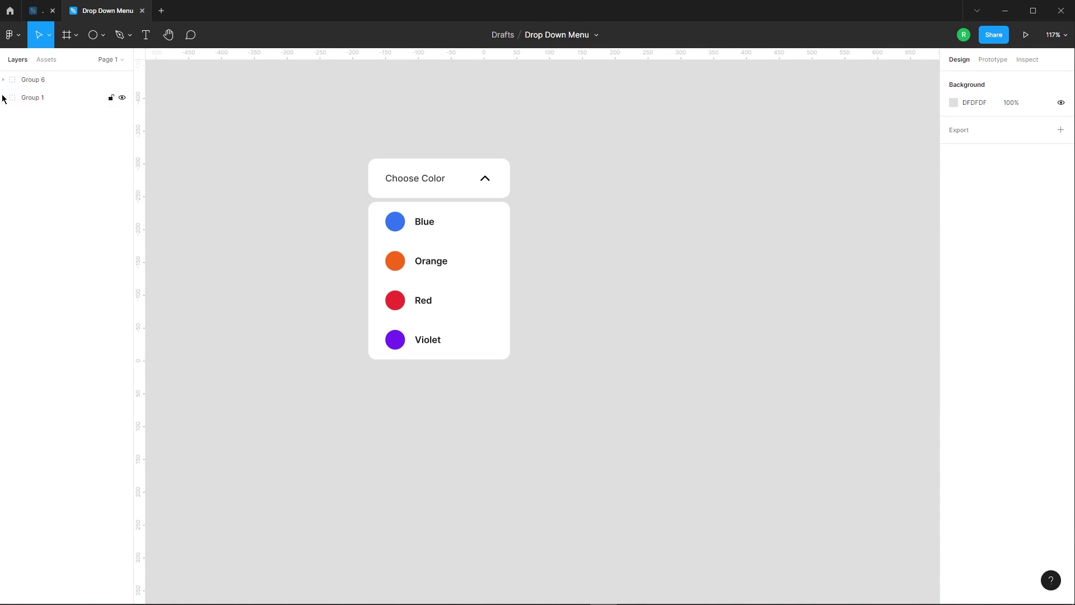
left_click(417, 175)
left_click(38, 80)
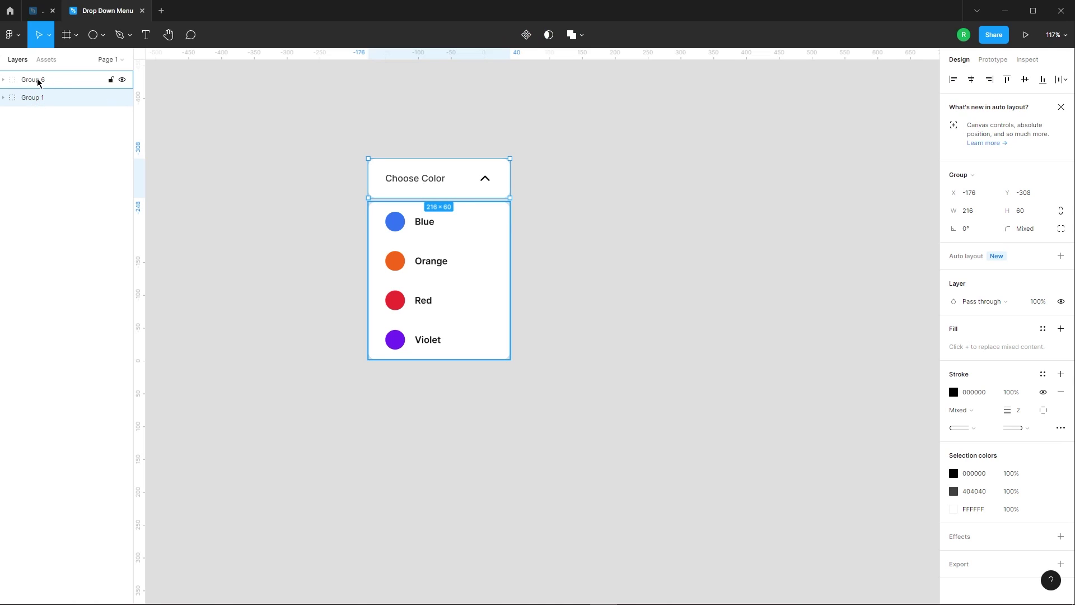
double_click(48, 83)
type("Group 2")
left_click(223, 192)
- Bring the Choose Color header group to the front, above Group 2
left_click(419, 247)
left_click(633, 307)
left_click(417, 187)
right_click(442, 178)
mouse_move(487, 252)
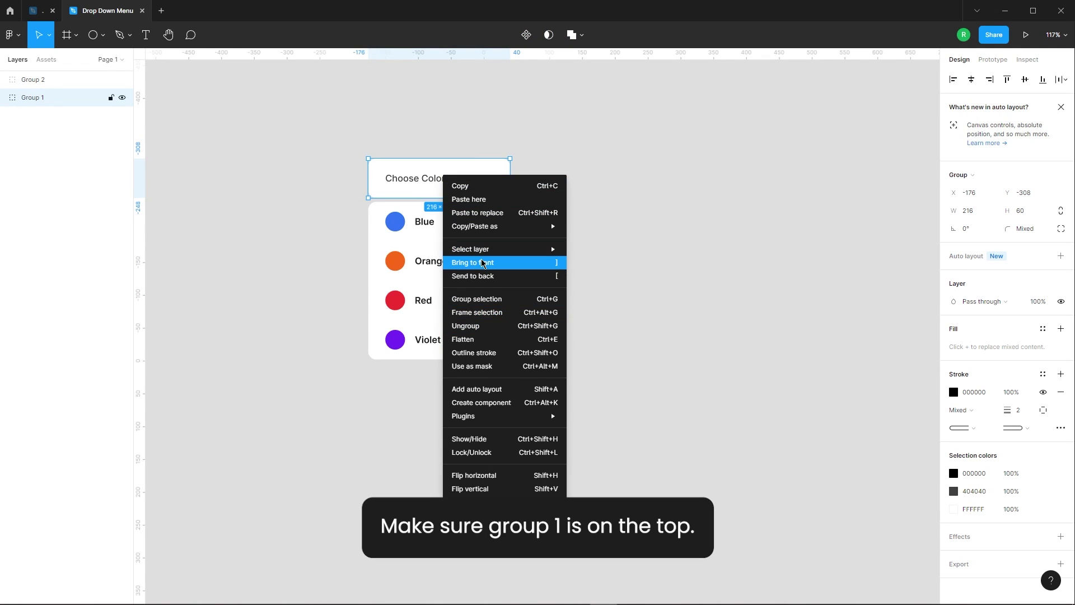
left_click(482, 269)
left_click(610, 257)
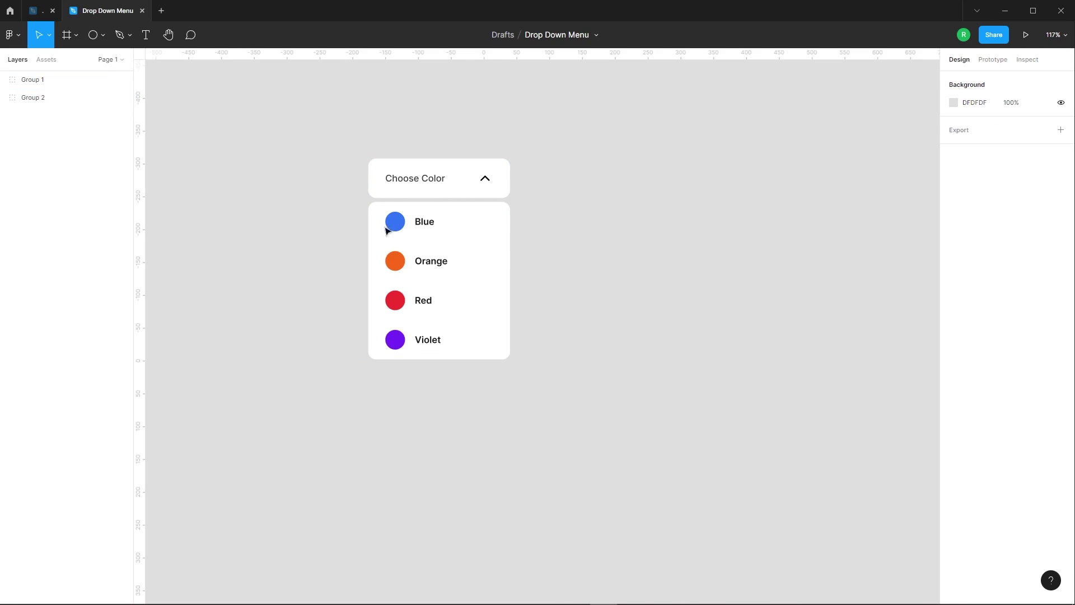
- Select the header and options groups and enclose them in a frame
left_click_drag(329, 131, 491, 262)
right_click(472, 235)
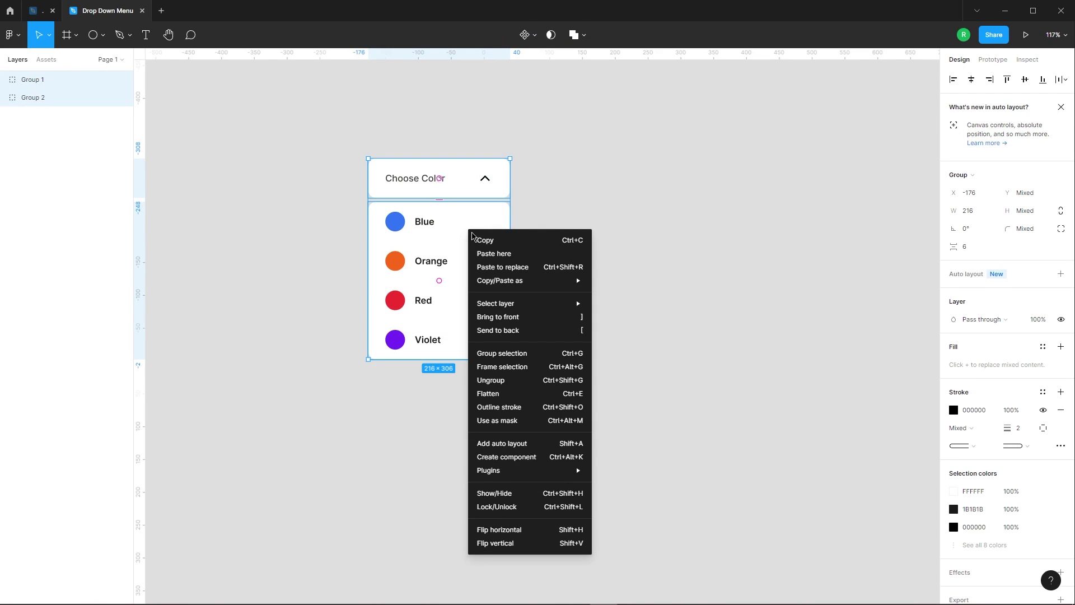
left_click(485, 372)
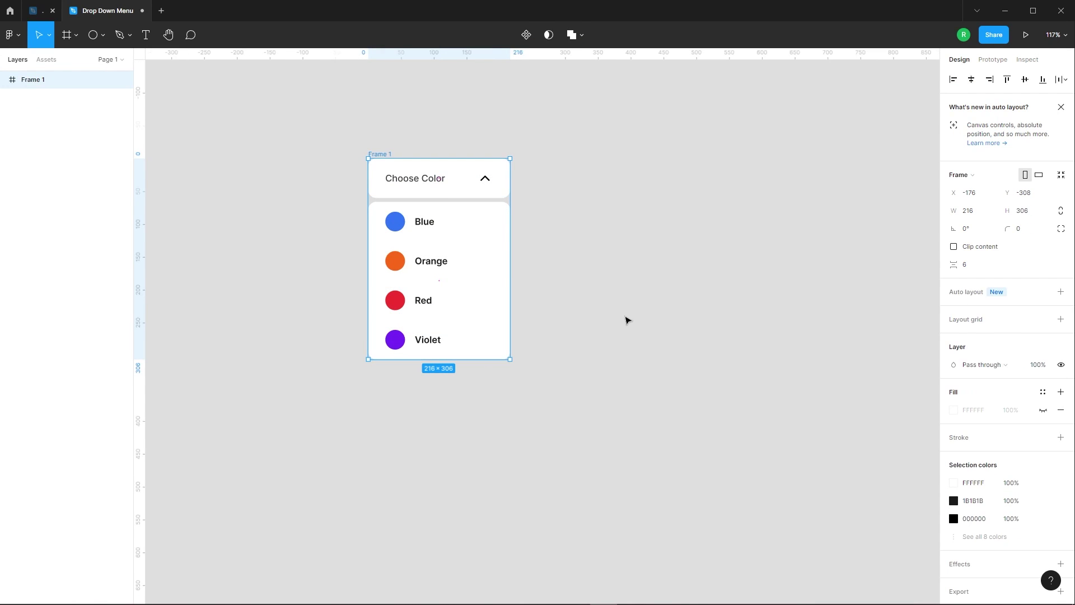
left_click(627, 319)
- Set the corner radius of Frame 1 to 12 and enable Clip content
left_click(384, 154)
left_click(321, 125)
left_click(391, 160)
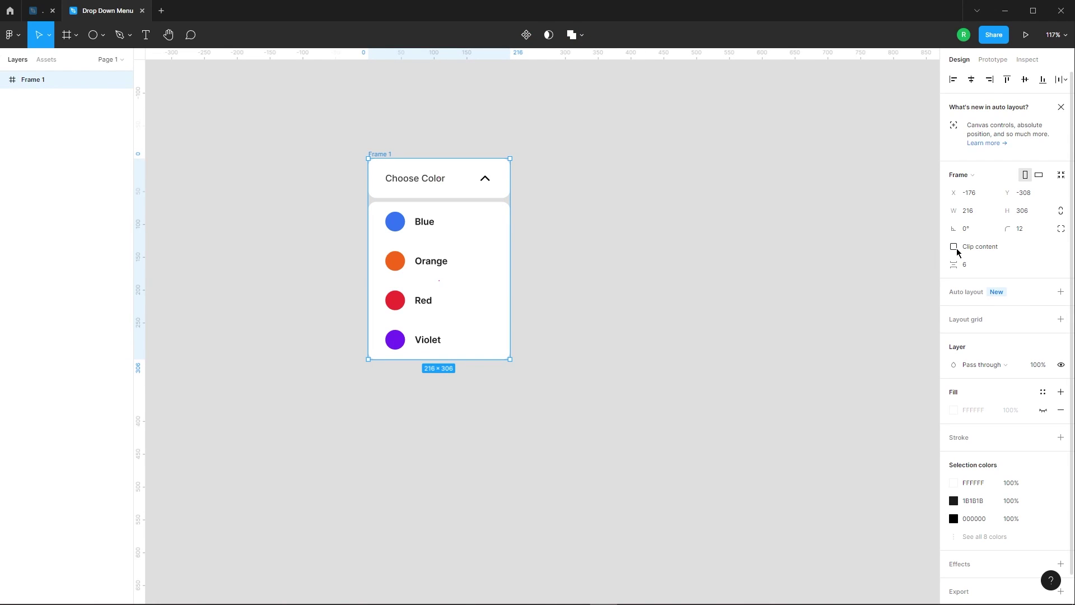
left_click(586, 207)
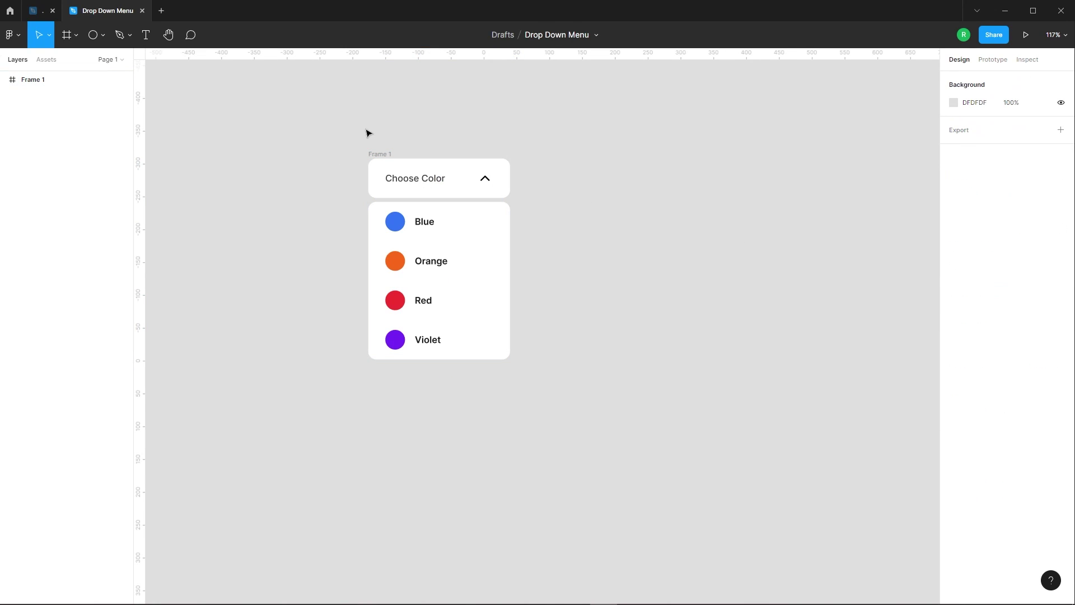
- Turn Frame 1 into a component and add a second variant to it
left_click(386, 159)
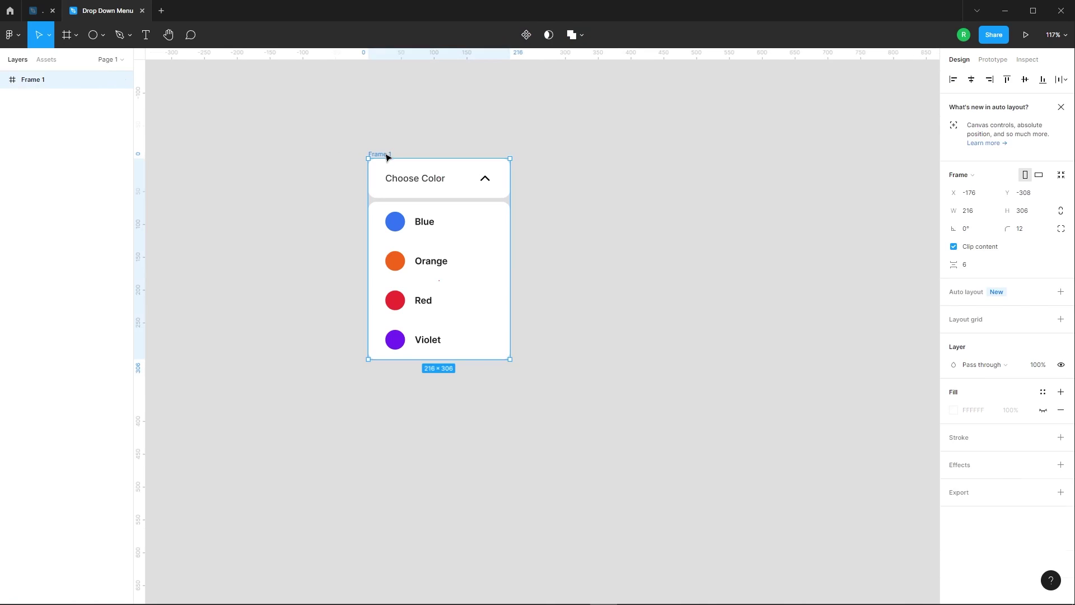
left_click(524, 34)
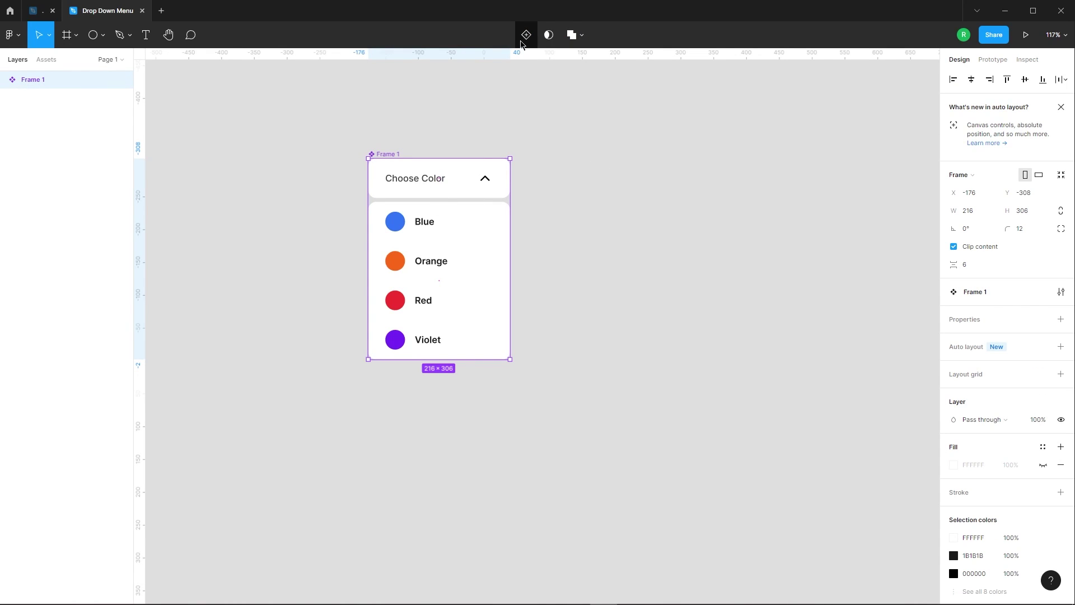
left_click(522, 41)
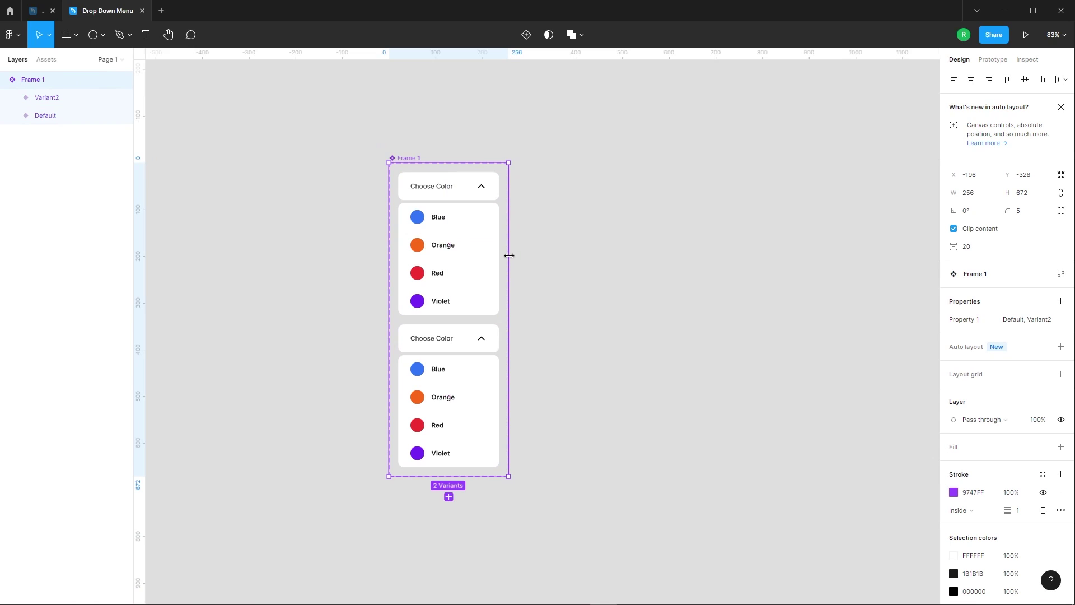
- Widen and shorten the component set's frame, placing the second variant beside the first at about X 271, Y 20
left_click_drag(509, 255, 710, 261)
left_click_drag(457, 344, 579, 206)
left_click(404, 163)
left_click_drag(585, 476, 592, 350)
scroll(594, 124, "up", 5)
mouse_move(566, 247)
left_mouse_down()
mouse_move(576, 251)
mouse_move(561, 241)
left_mouse_up()
scroll(492, 123, "down", 4)
scroll(618, 303, "up", 2)
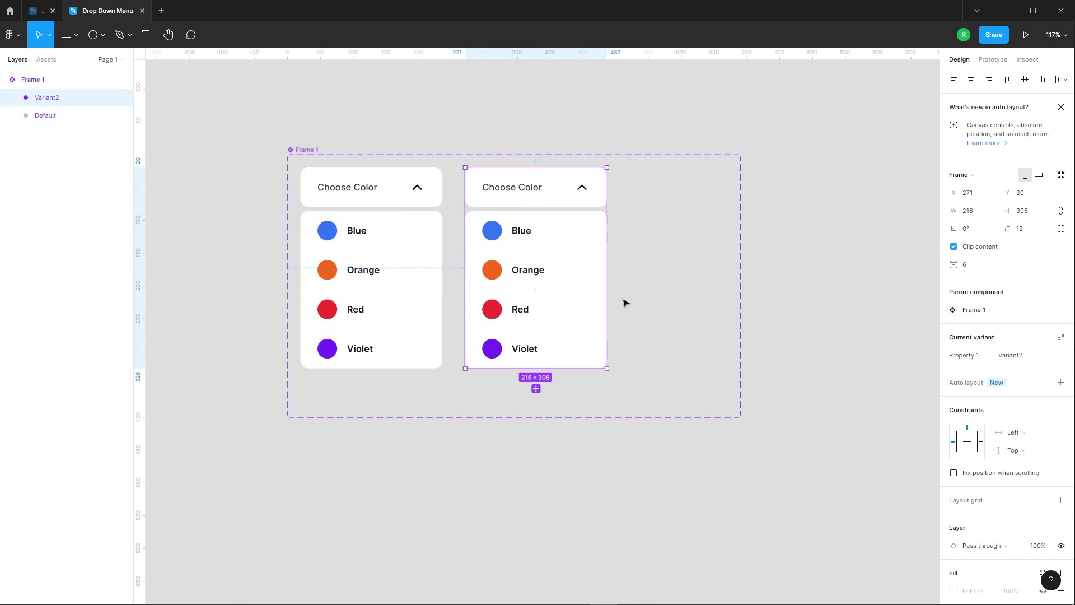
- Move Group 2 in the Default variant straight up to Y -194 so the options hide behind the header
left_click(371, 266)
double_click(374, 262)
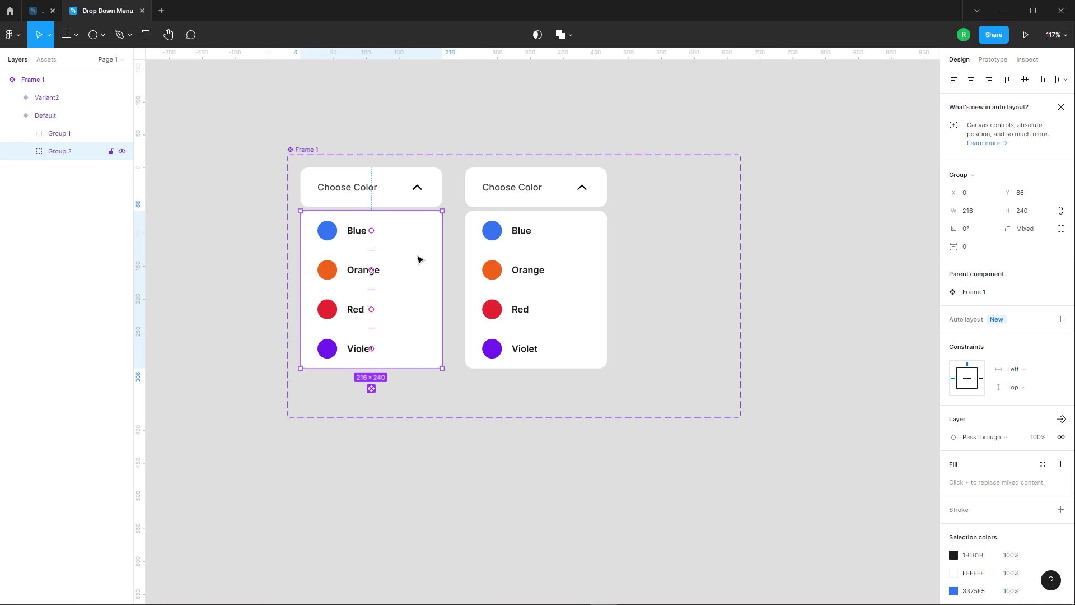
key("shift+Up")
key("shift+Up")
key("shift+Up")
key("shift+Up")
key("shift+Up")
key("shift+Up")
key("shift+Up")
key("shift+Up")
key("shift+Up")
key("shift+Up")
key("shift+Up")
key("shift+Up")
key("shift+Up")
key("shift+Up")
key("shift+Up")
key("shift+Up")
key("shift+Up")
key("shift+Up")
key("shift+Up")
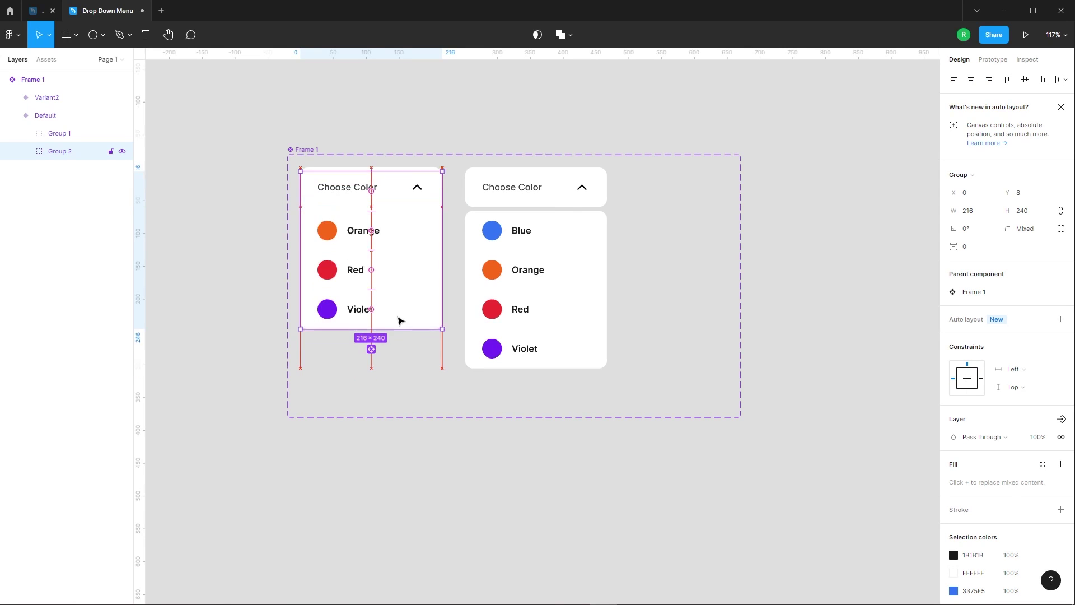
key("shift+Up")
key("shift+Up")
key("shift+Up")
key("shift+Up")
key("shift+Up")
key("shift+Up")
key("shift+Up")
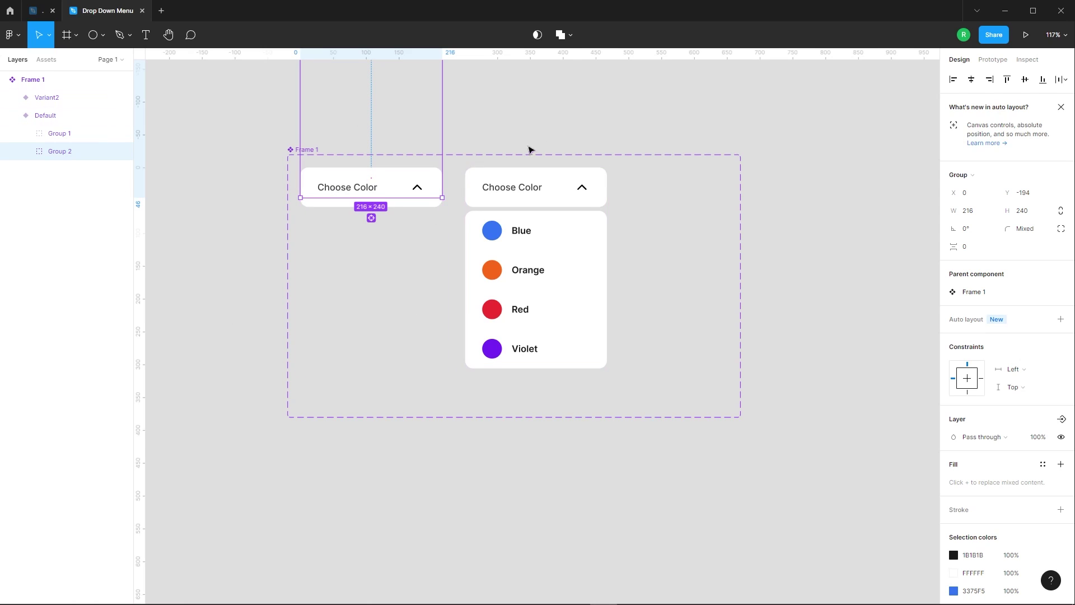
left_click(432, 149)
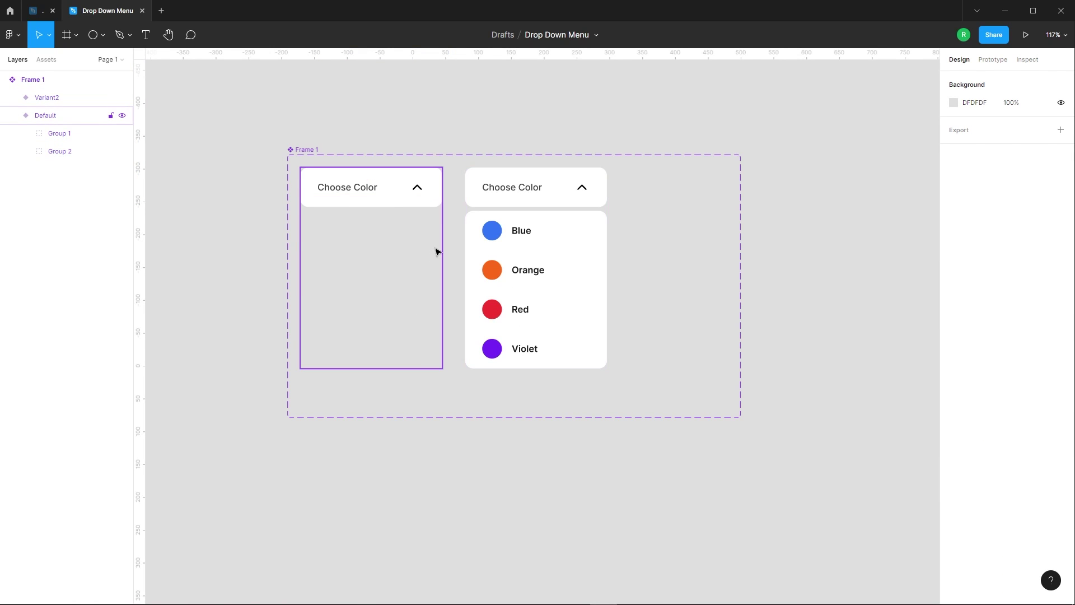
- Add a third variant to the component set, based on the open-menu Variant2
scroll(431, 247, "down", 5)
left_click(523, 297)
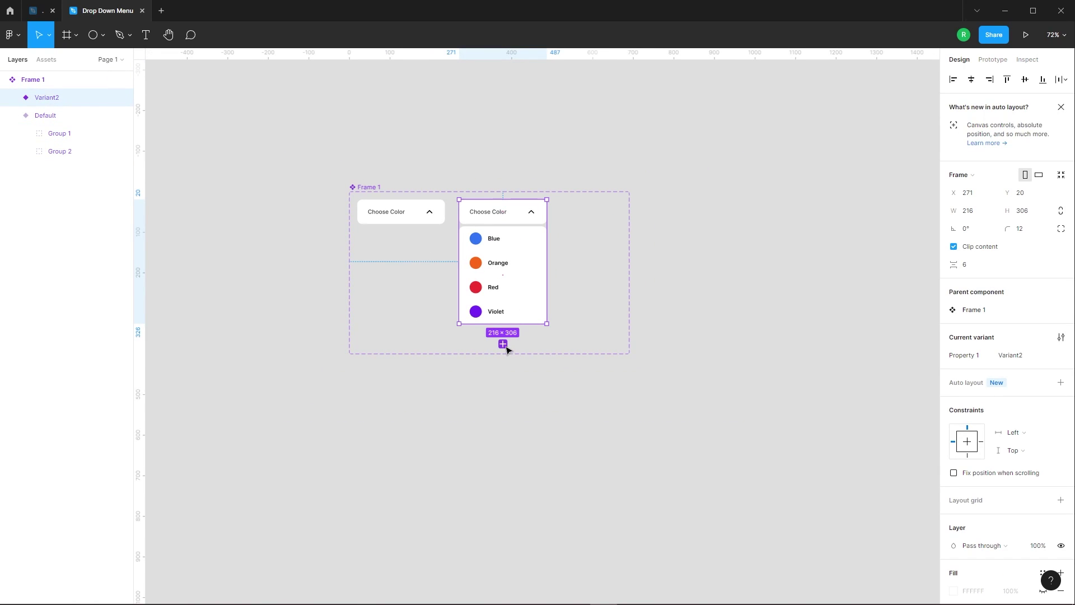
left_click(502, 344)
scroll(690, 175, "up", 5)
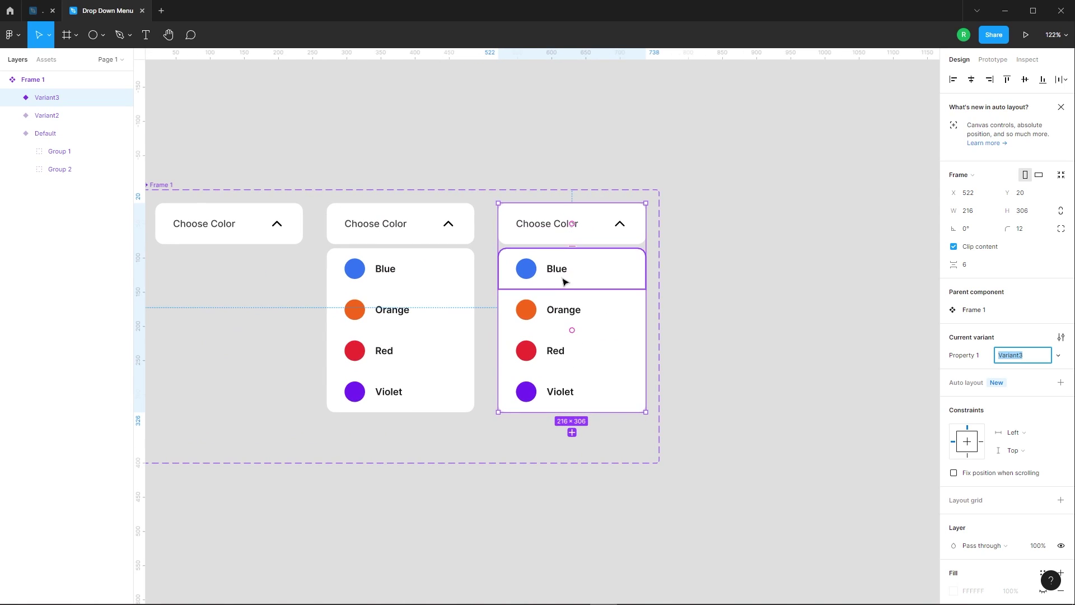
- Copy the blue circle and Blue label from the third variant's first option
scroll(564, 283, "up", 3)
left_click(543, 271, "ctrl")
left_click(499, 270, "shift")
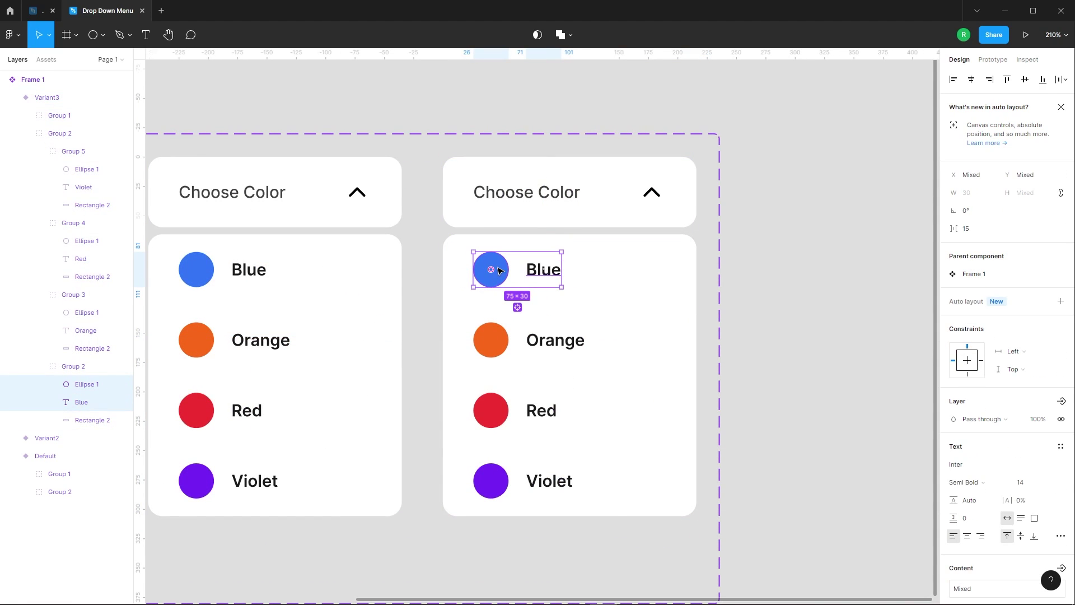
right_click(497, 268)
left_click(532, 273)
- Hide the Choose Color text in the third variant's header
left_click(537, 190)
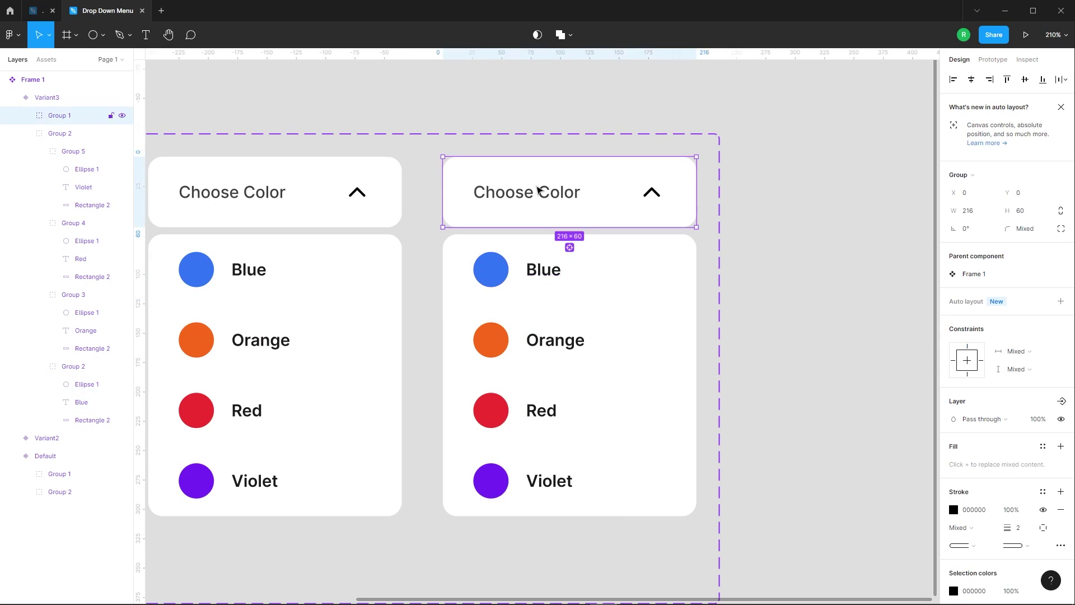
double_click(537, 197)
left_click(123, 151)
- Paste the copied blue circle and label into the third variant's header, vertically centered and aligned with the options below
left_click(612, 193)
right_click(587, 188)
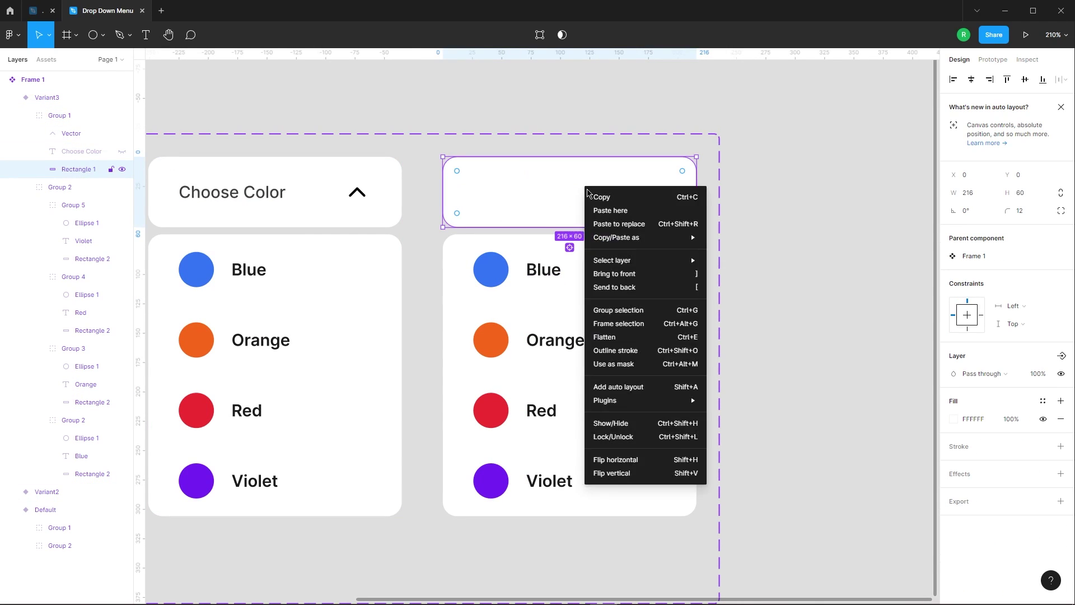
left_click(602, 209)
left_click_drag(606, 206, 499, 192)
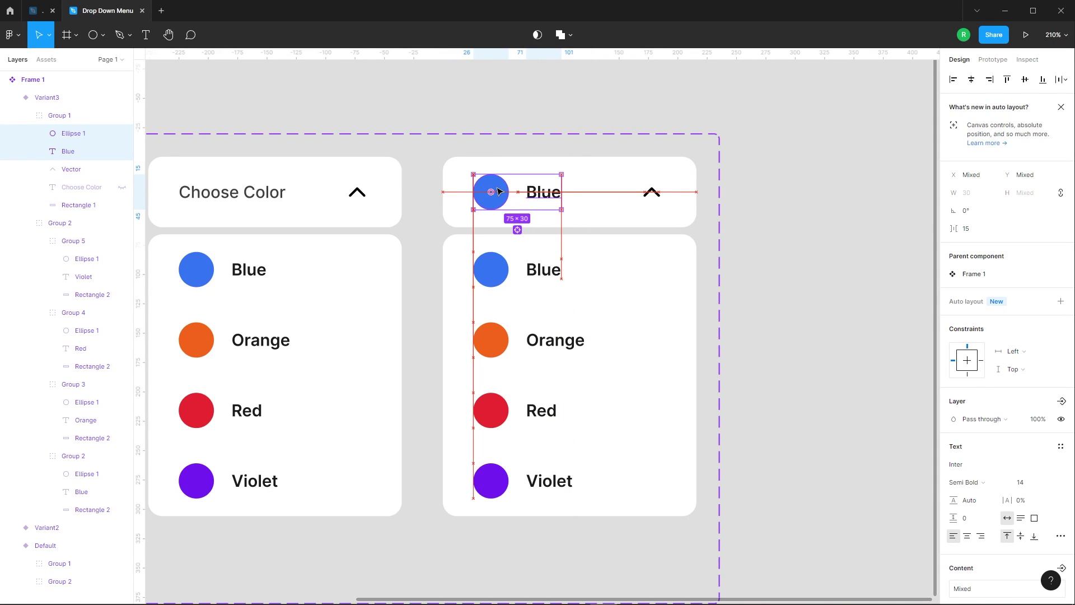
left_click(787, 226)
- Move the third variant's option list straight up until it is hidden behind the Blue header
scroll(772, 212, "down", 4)
left_click(681, 248)
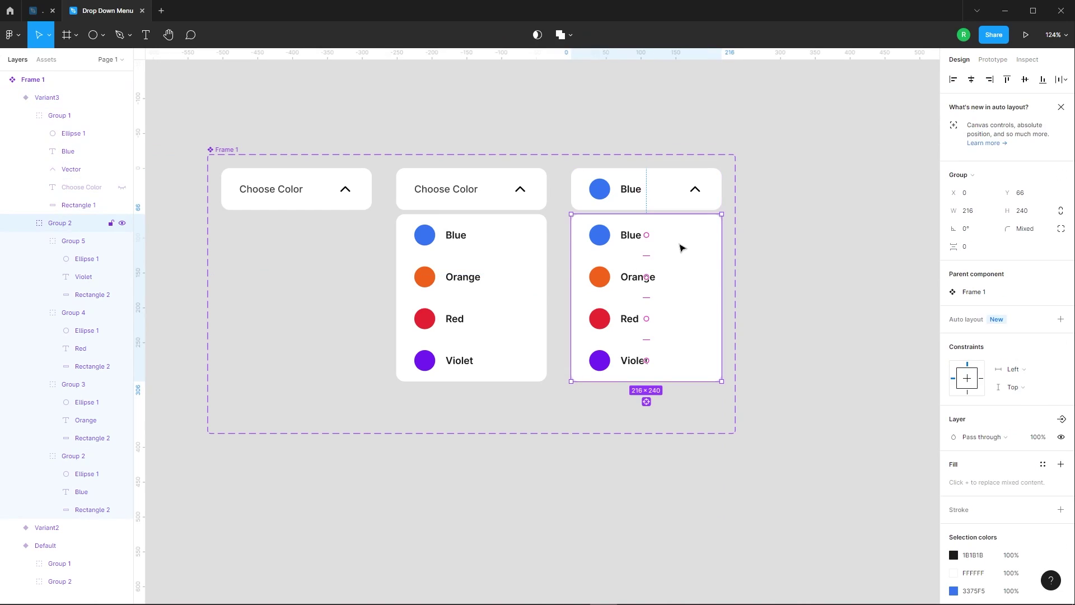
key("shift+Up")
key("shift+Up")
key("shift+Up")
key("shift+Up")
key("shift+Up")
key("shift+Up")
key("shift+Up")
key("shift+Up")
key("shift+Up")
key("shift+Up")
key("shift+Up")
key("shift+Up")
key("shift+Up")
key("shift+Up")
key("shift+Up")
key("shift+Up")
key("shift+Up")
key("shift+Up")
key("shift+Up")
key("shift+Up")
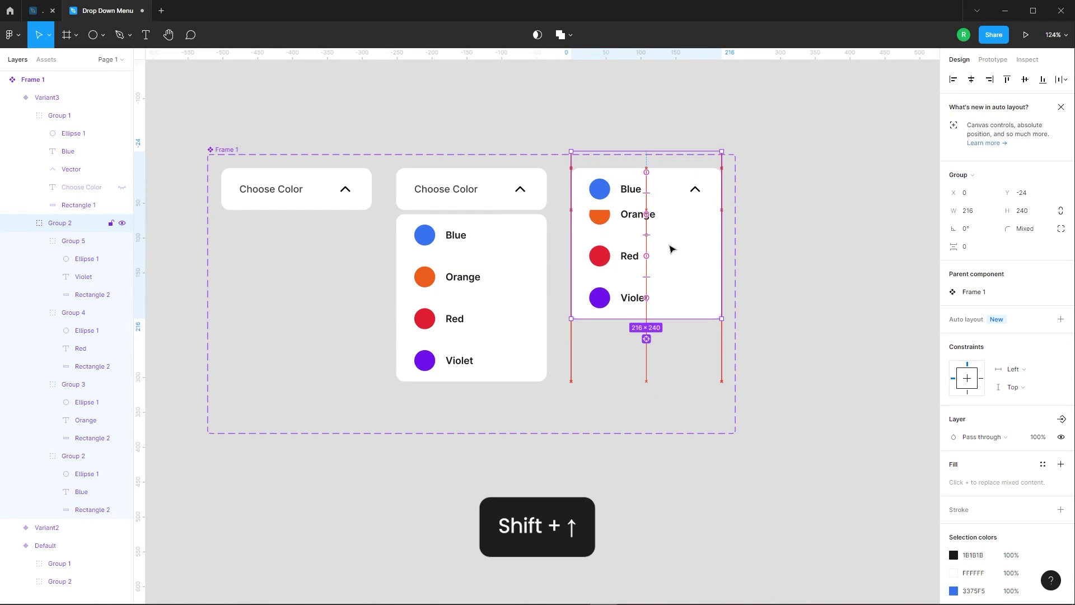
left_click(784, 244)
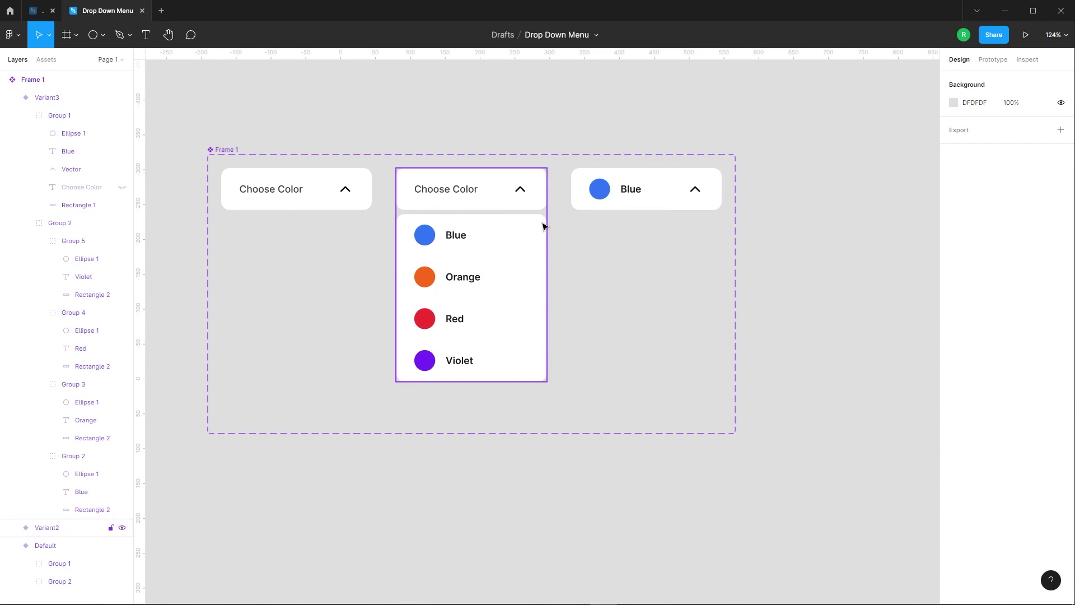
- Add a fourth variant to the component set, based on the open-menu Variant2
left_click(542, 223)
scroll(449, 185, "down", 3)
left_click(464, 343)
scroll(370, 281, "down", 1)
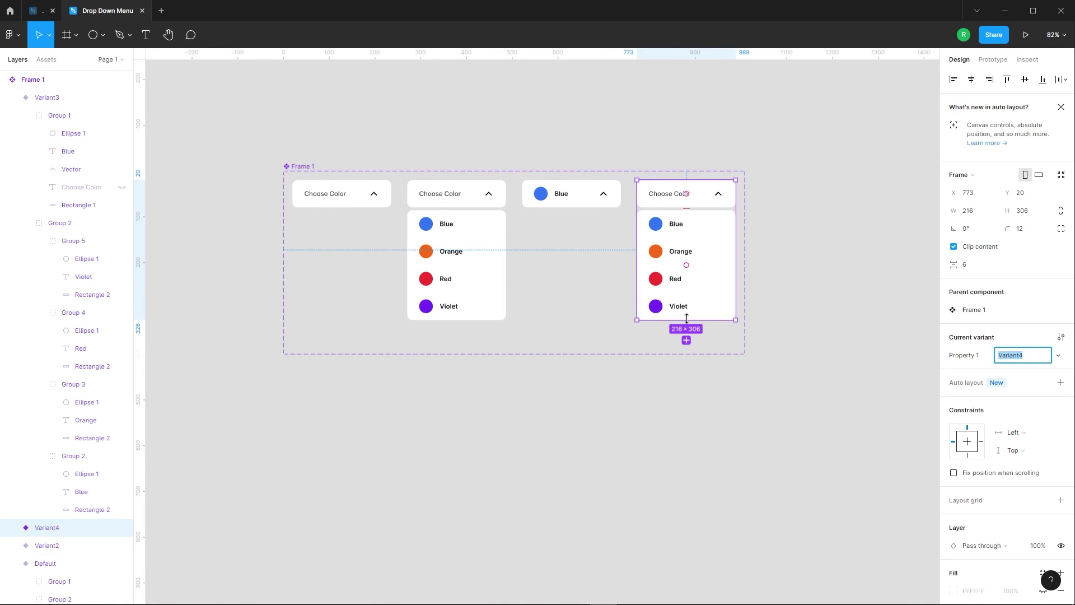
- Rotate the arrow in the Default variant's header by 180° so it points down
left_click(295, 106)
scroll(380, 178, "up", 5)
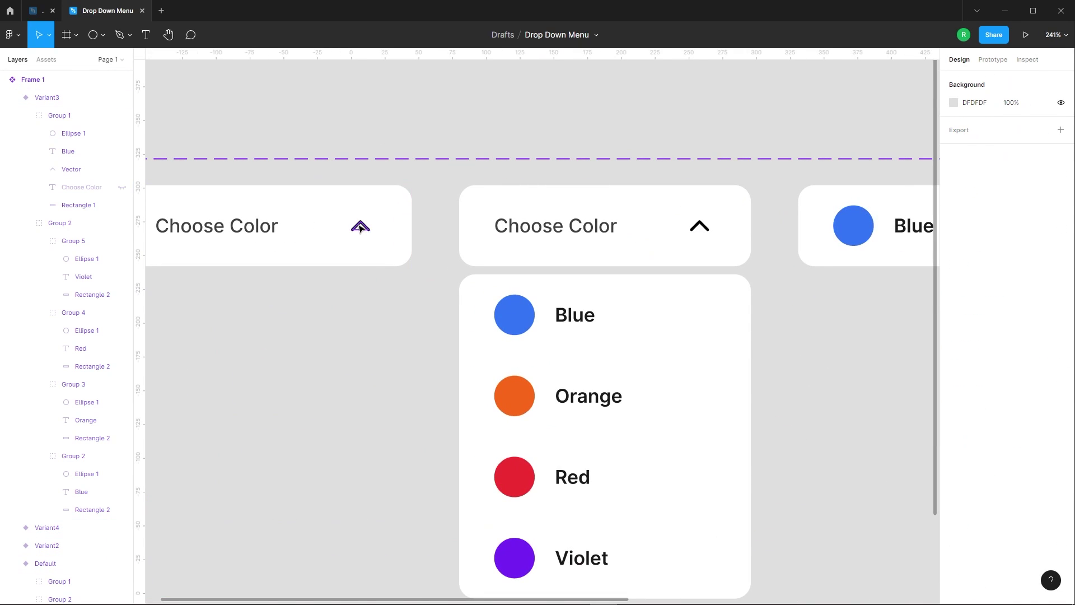
scroll(364, 224, "up", 3)
left_click(357, 233, "ctrl")
scroll(368, 225, "up", 2)
left_click_drag(370, 229, 284, 279)
scroll(343, 196, "down", 5)
scroll(570, 201, "down", 2)
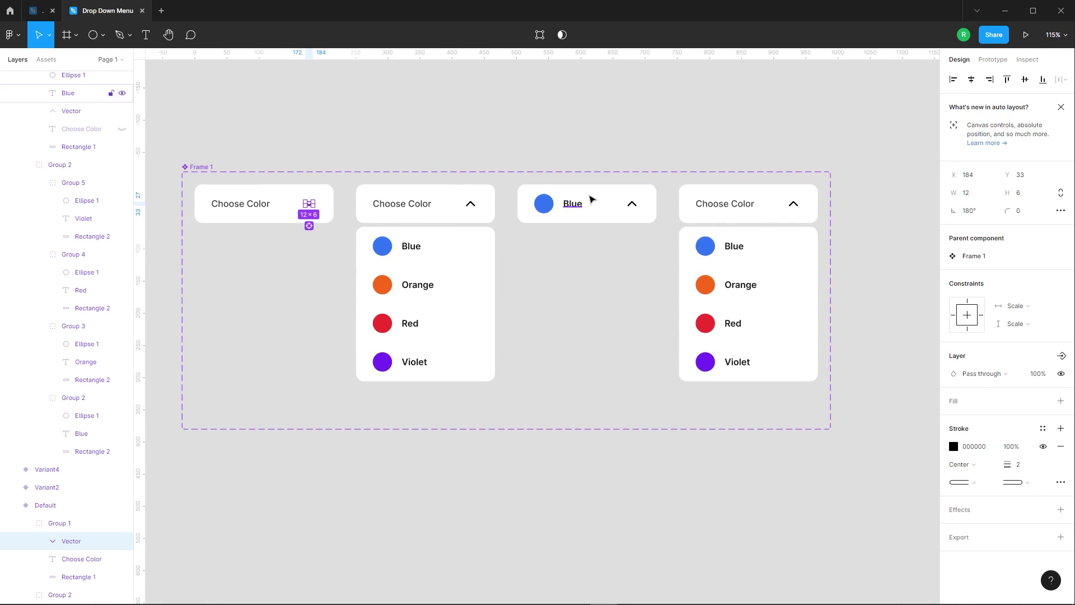
- Rotate the arrow in the Blue variant's header by 180° so it points down
scroll(628, 205, "up", 3)
left_click(616, 211, "ctrl")
scroll(632, 207, "up", 2)
left_click_drag(612, 209, 525, 256)
scroll(442, 168, "down", 4)
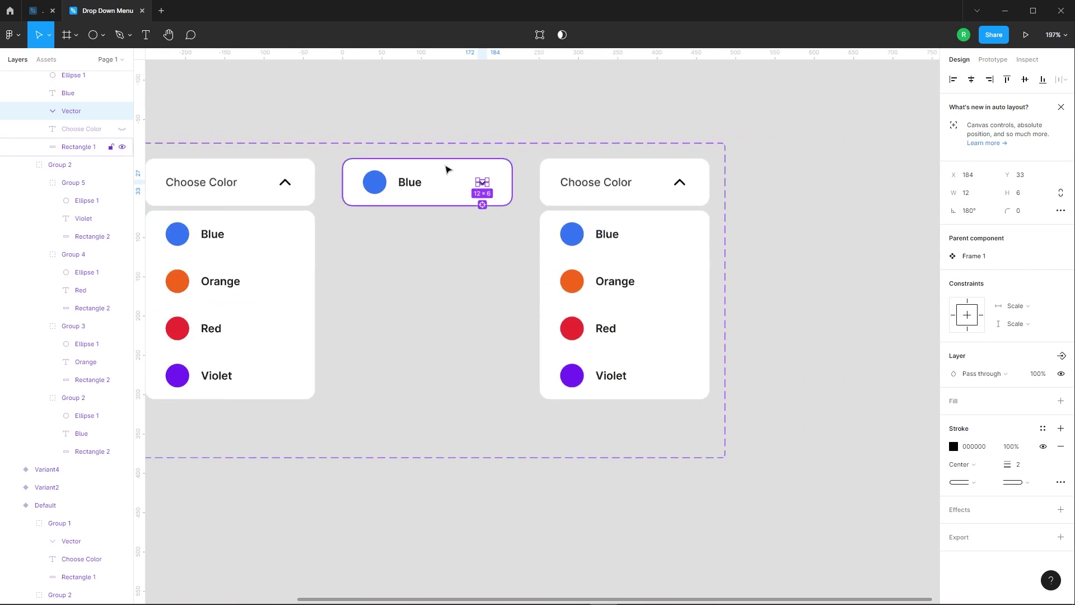
- Rotate the arrow in the fourth variant's header by 180° so it points down
left_click(682, 184, "ctrl")
scroll(684, 185, "up", 3)
mouse_move(685, 184)
left_mouse_down()
mouse_move(616, 200)
mouse_move(693, 202)
left_mouse_up()
scroll(692, 202, "down", 5)
left_click(768, 165)
scroll(751, 120, "up", 3)
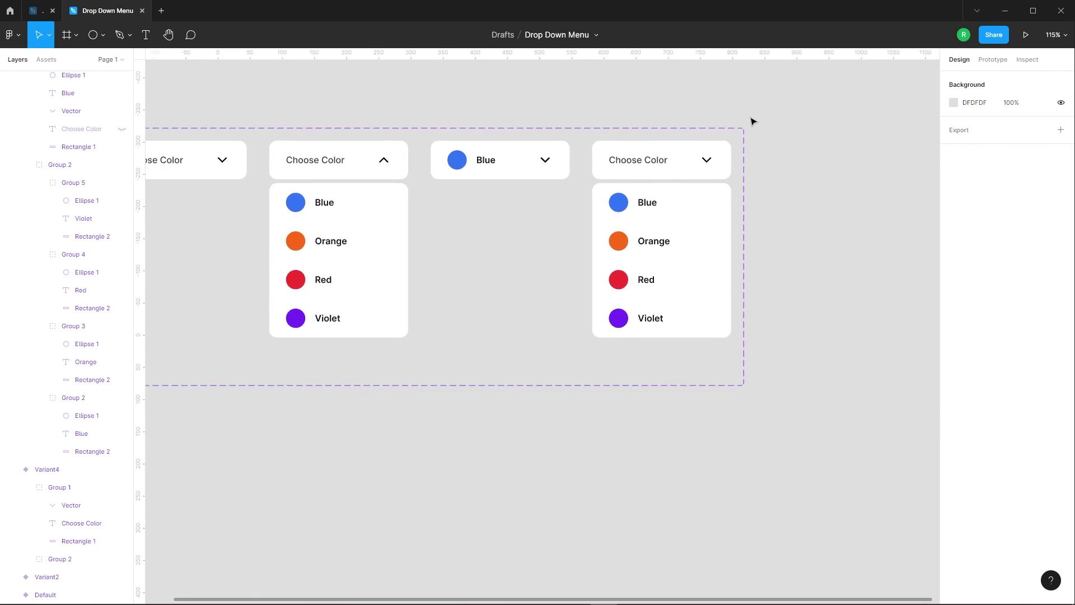
- Replace the fourth variant's header text with a copy of the orange circle and Orange label, hiding Choose Color
left_click(636, 269)
right_click(592, 271)
left_click(604, 278)
left_click(630, 171, "ctrl")
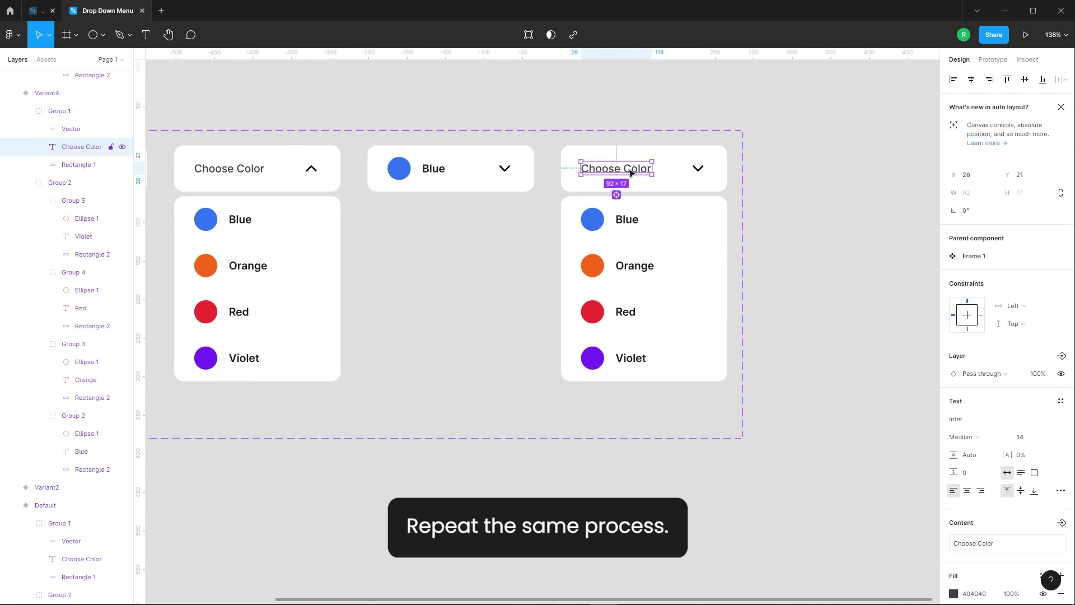
left_click(122, 147)
key("ctrl+v")
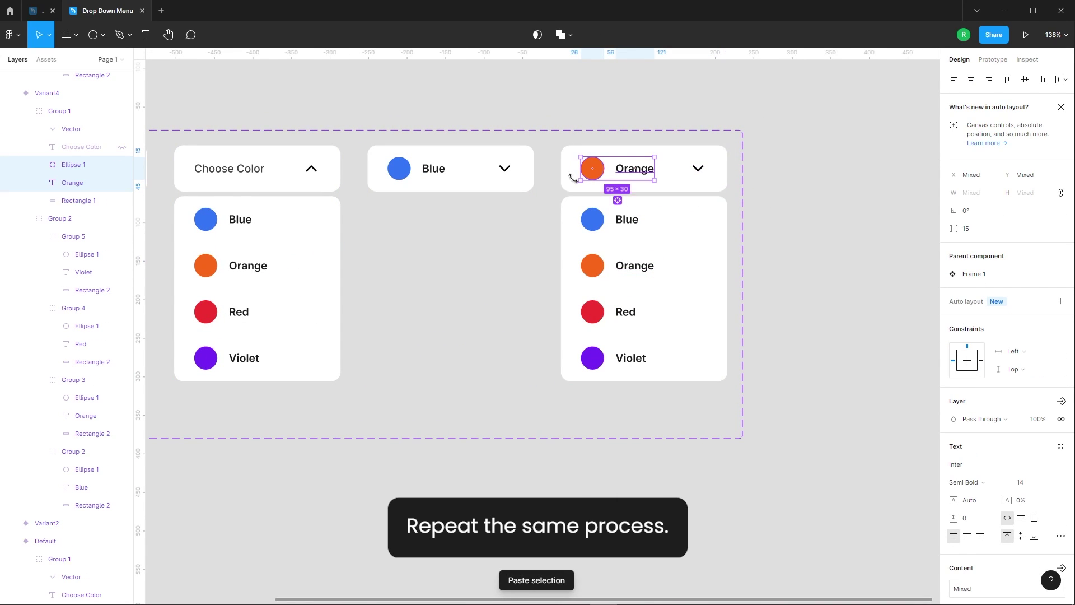
key("Escape")
- Move the fourth variant's option list straight up until it is hidden behind the Orange header
left_click(679, 216)
key("shift+Up")
key("shift+Up")
key("shift+Up")
key("shift+Up")
key("shift+Up")
key("shift+Up")
key("shift+Up")
key("shift+Up")
key("shift+Up")
key("shift+Up")
key("shift+Up")
key("shift+Up")
key("shift+Up")
key("shift+Up")
key("shift+Up")
key("shift+Up")
key("shift+Up")
key("shift+Up")
key("shift+Up")
key("shift+Up")
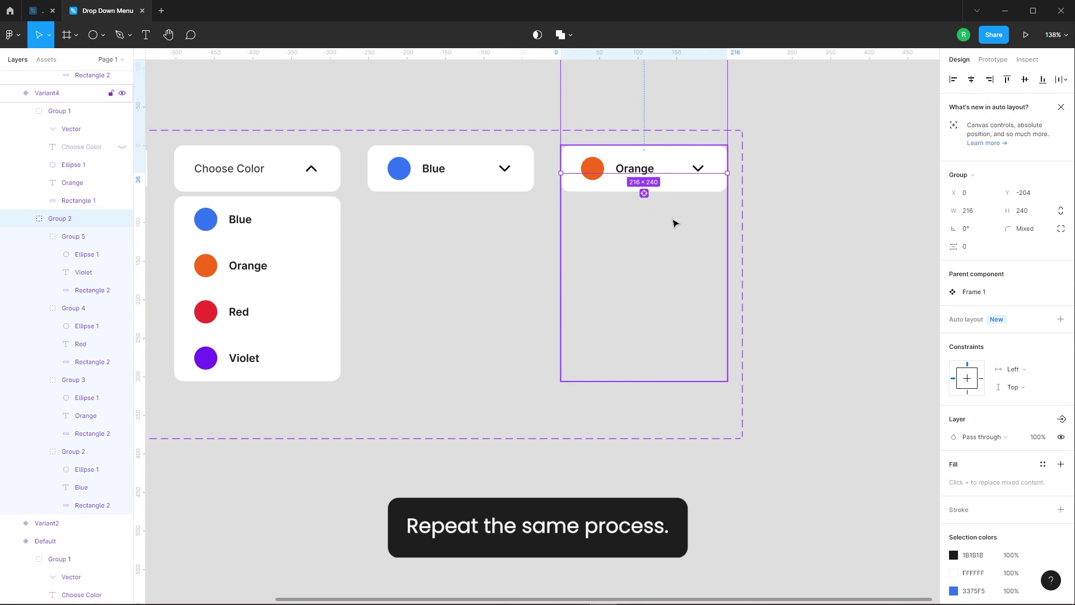
- Add a fifth variant to the component set, based on the open-menu Variant2
scroll(767, 255, "down", 3)
left_click(767, 255)
left_click(444, 324)
left_click(412, 354)
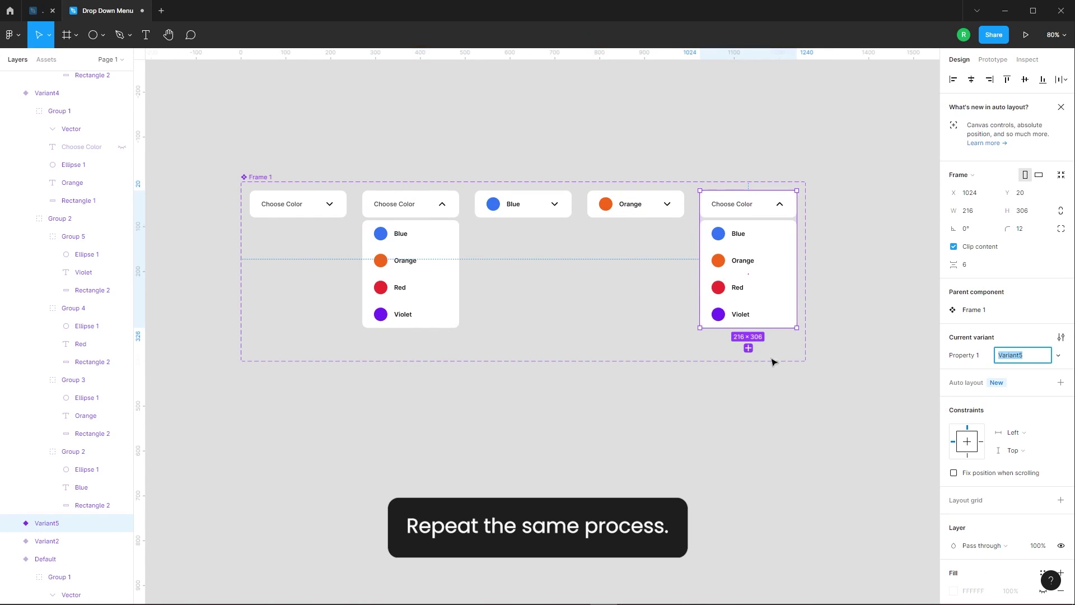
- Replace the fifth variant's header text with a copy of the red circle and Red label, hiding Choose Color
scroll(667, 352, "up", 2)
scroll(610, 288, "right", 3)
scroll(601, 280, "up", 2)
left_click(580, 339, "ctrl")
left_click(549, 341, "ctrl+shift")
right_click(557, 344)
left_click(593, 318)
left_click(532, 196, "ctrl")
key("ctrl+shift+h")
left_click(633, 214, "ctrl")
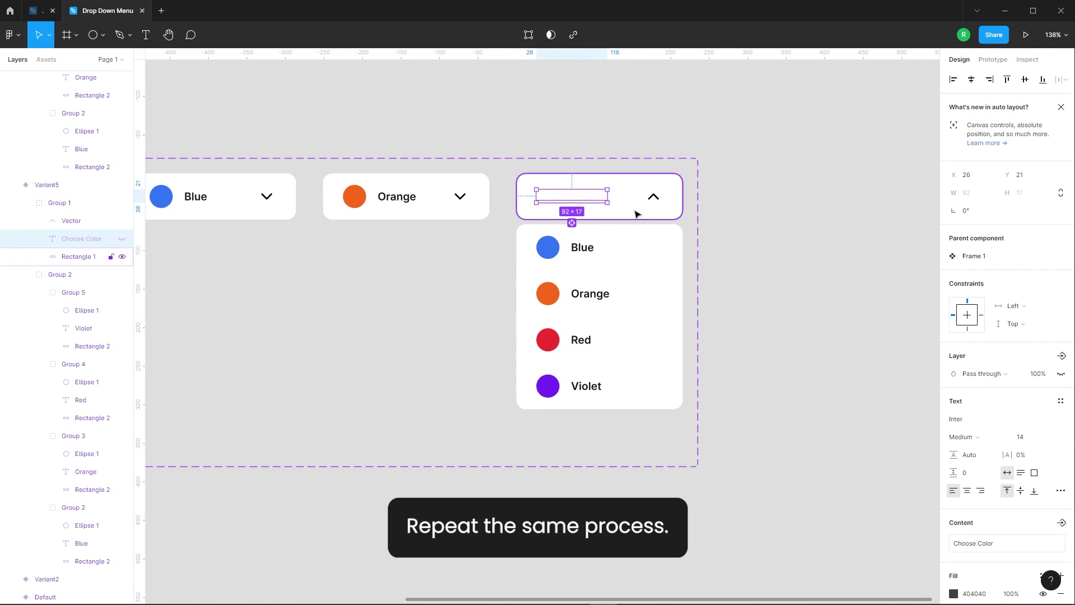
key("ctrl+v")
- Move the fifth variant's option list straight up until it is hidden behind the Red header
left_click(652, 295)
key("shift+Up")
key("shift+Up")
key("shift+Up")
key("shift+Up")
key("shift+Up")
key("shift+Up")
key("shift+Up")
key("shift+Up")
key("shift+Up")
key("shift+Up")
key("shift+Up")
key("shift+Up")
key("shift+Up")
key("shift+Up")
key("shift+Up")
key("shift+Up")
key("shift+Up")
key("shift+Up")
key("shift+Up")
key("shift+Up")
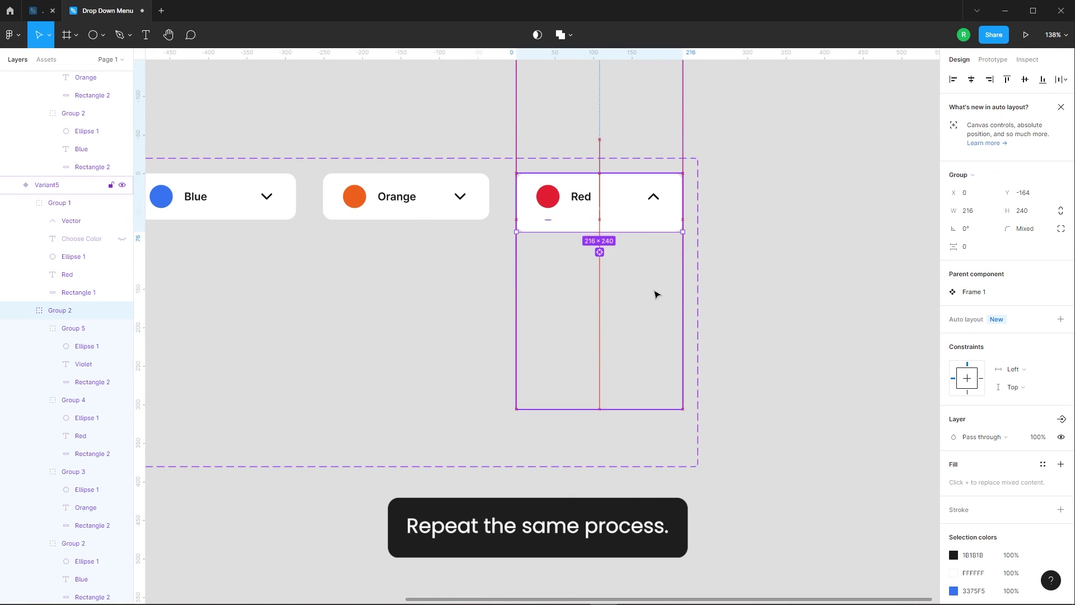
- Add a sixth variant to the component set, based on the open-menu Variant2
key("shift+1")
left_click(372, 336)
key("ctrl+d")
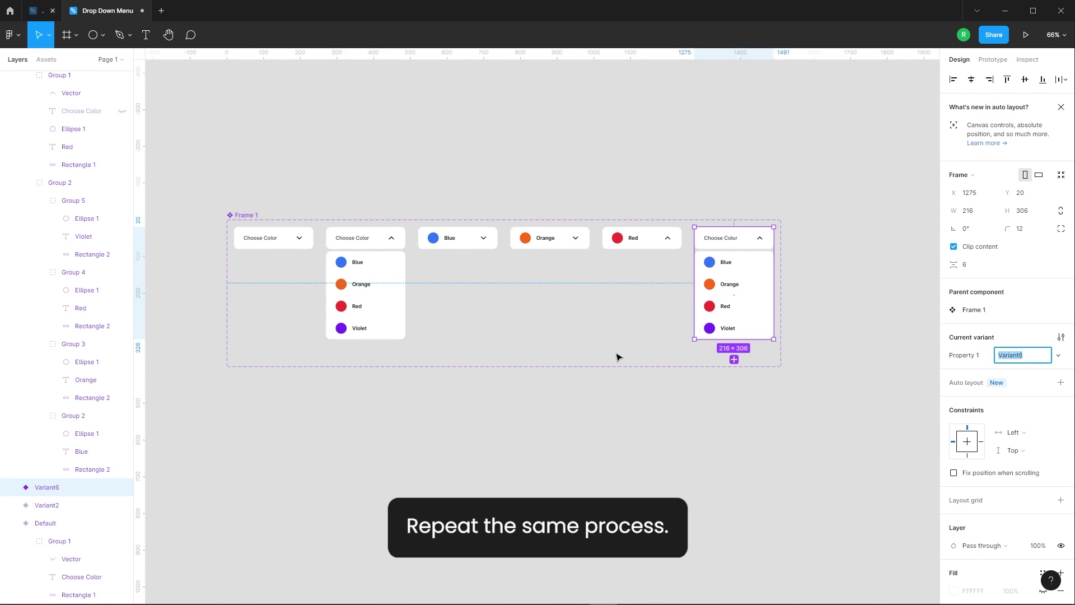
- Replace the sixth variant's header text with a copy of the violet circle and Violet label, hiding Choose Color
key("shift+2")
left_click(693, 381, "ctrl")
right_click(666, 379)
left_click(695, 224, "ctrl")
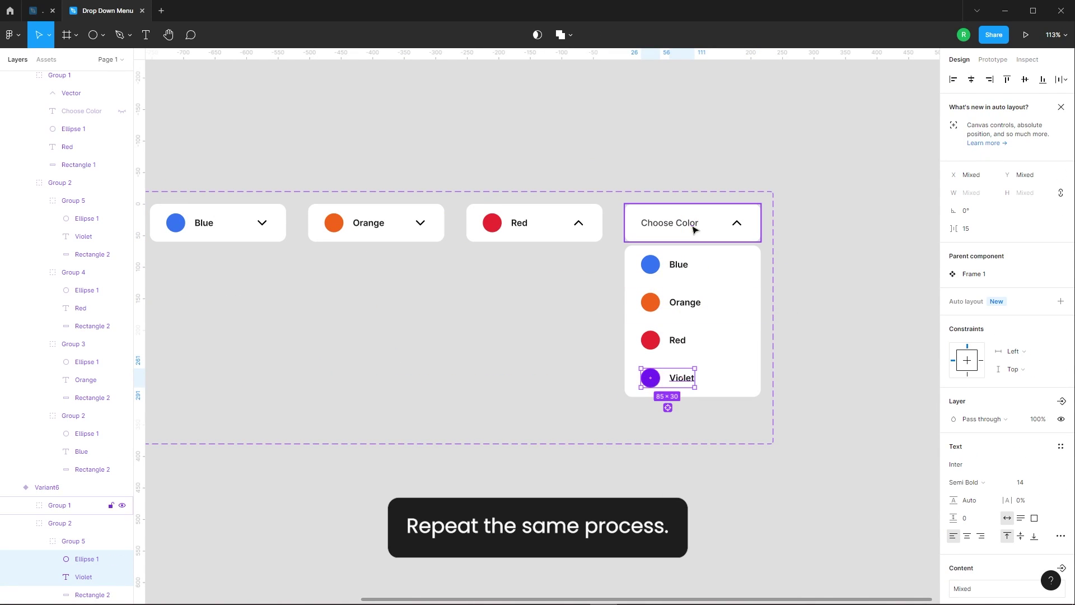
key("ctrl+shift+h")
left_click(714, 228, "ctrl")
key("ctrl+v")
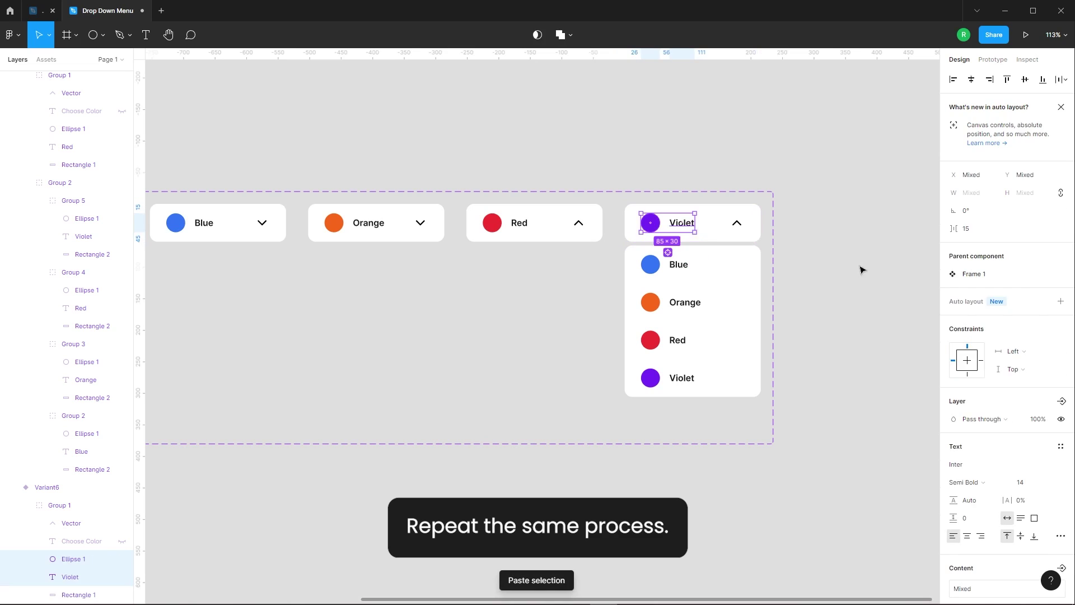
- Move the sixth variant's option list straight up until it is hidden behind the Violet header
left_click(707, 354)
key("shift+Up")
key("shift+Up")
key("shift+Up")
key("shift+Up")
key("shift+Up")
key("shift+Up")
key("shift+Up")
key("Escape")
key("Escape")
- Rotate the arrow in the Red variant's header so it points down
key("shift+1")
scroll(662, 240, "up", 6, "ctrl")
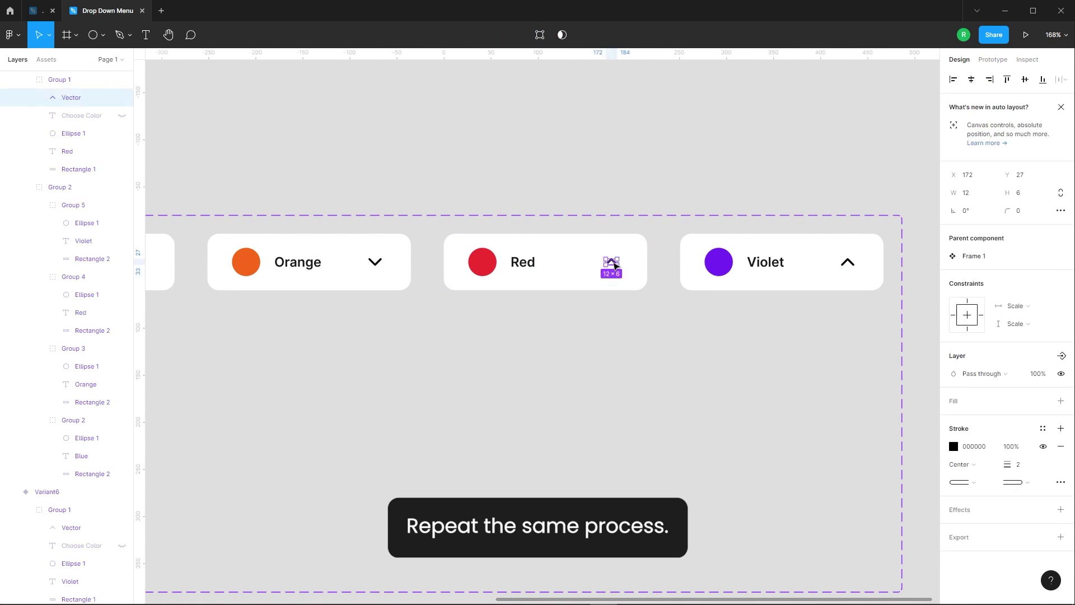
left_click(611, 263, "ctrl")
scroll(611, 264, "up", 5, "ctrl")
left_click_drag(618, 266, 552, 304)
scroll(405, 235, "down", 4, "ctrl")
- Rotate the arrow in the Violet variant's header so it points down
left_click(834, 250, "ctrl")
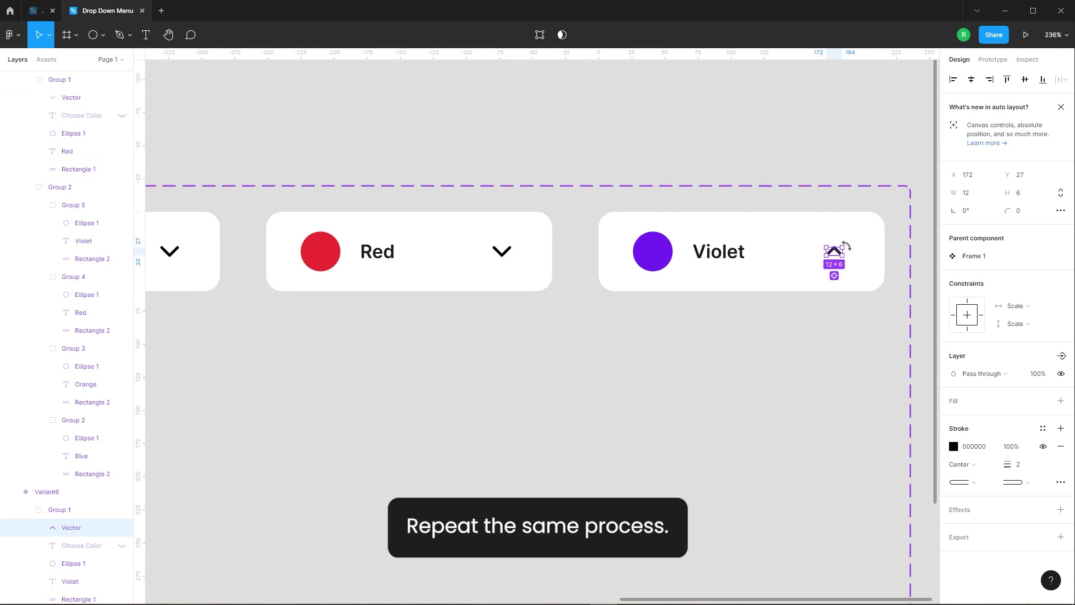
left_click_drag(850, 244, 784, 267)
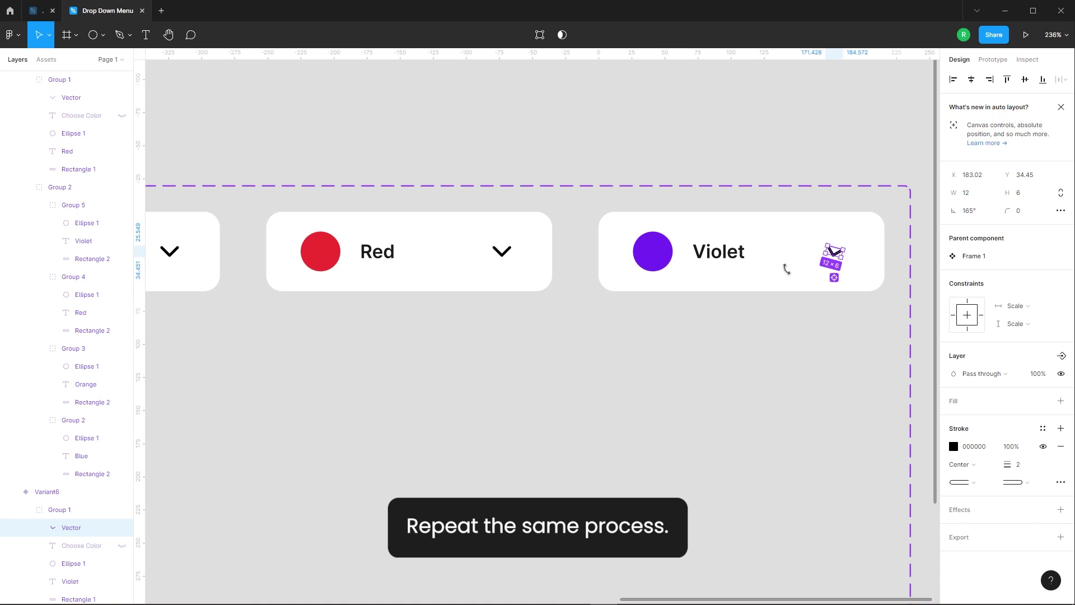
scroll(814, 122, "down", 4, "ctrl")
key("Escape")
- Connect the Default variant's header group to Variant2 with an On click, Change to prototype interaction
scroll(392, 185, "up", 3, "ctrl")
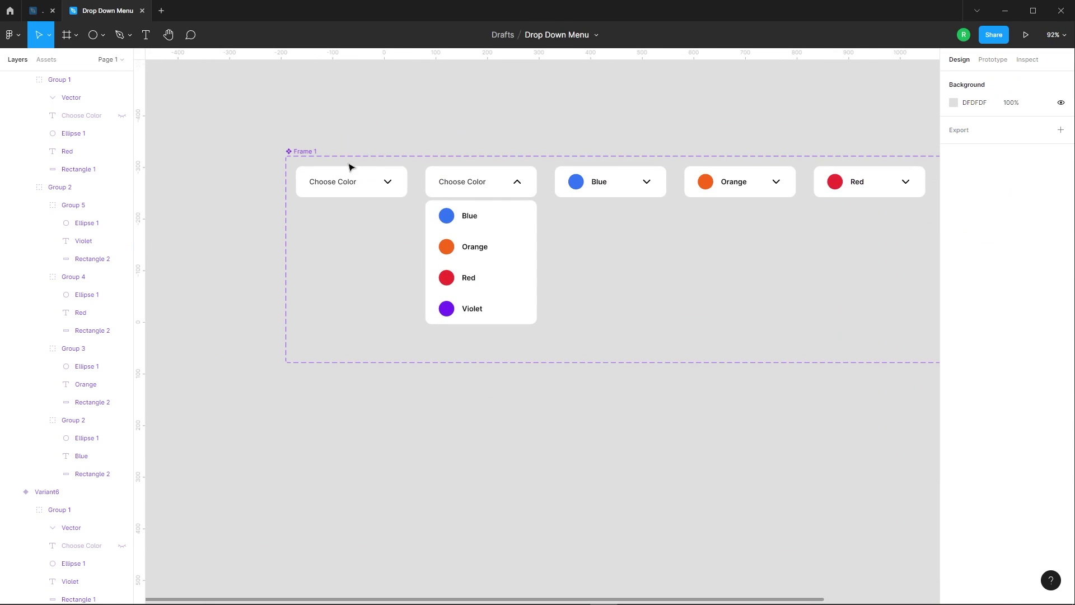
left_click(389, 187, "ctrl")
left_click(992, 60)
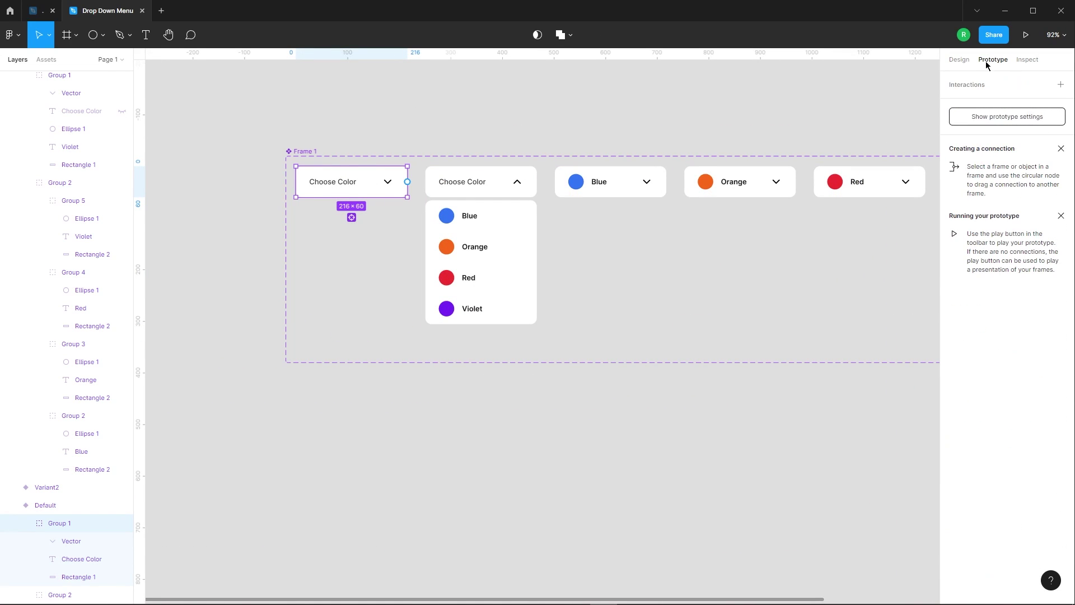
left_click_drag(407, 182, 459, 246)
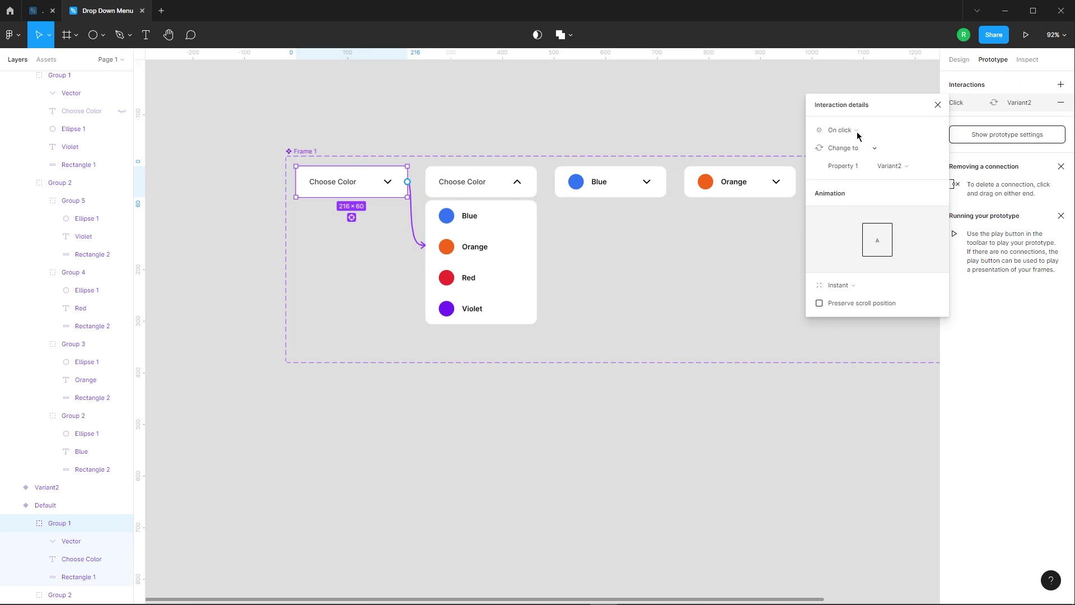
left_click(857, 132)
left_click(858, 130)
- Set the interaction's animation to Smart animate with Gentle easing and a 600 ms duration
left_click(840, 287)
left_click(857, 312)
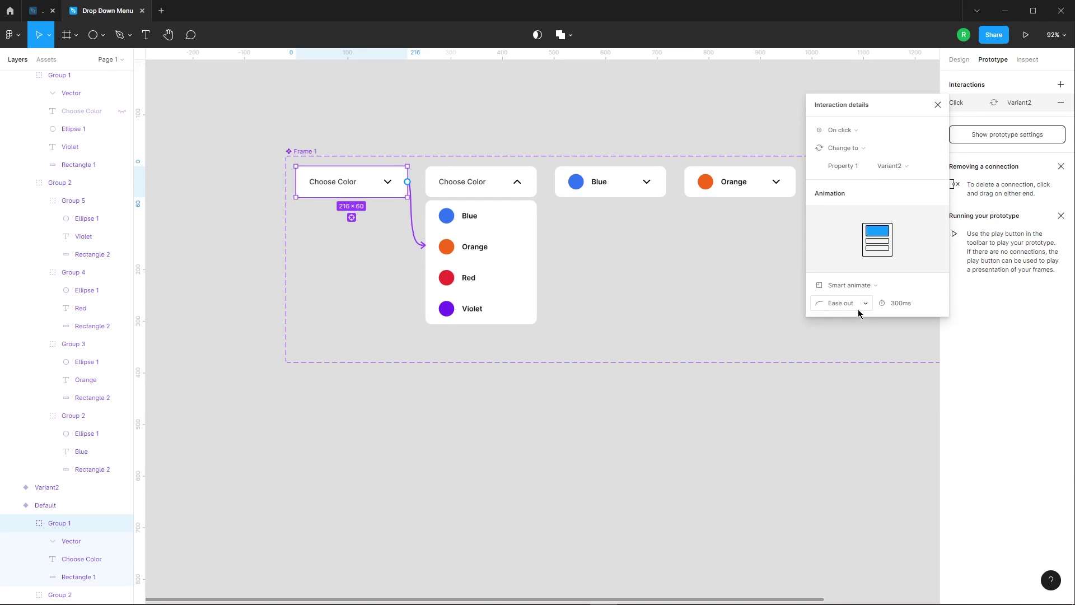
left_click(851, 309)
left_click(861, 393)
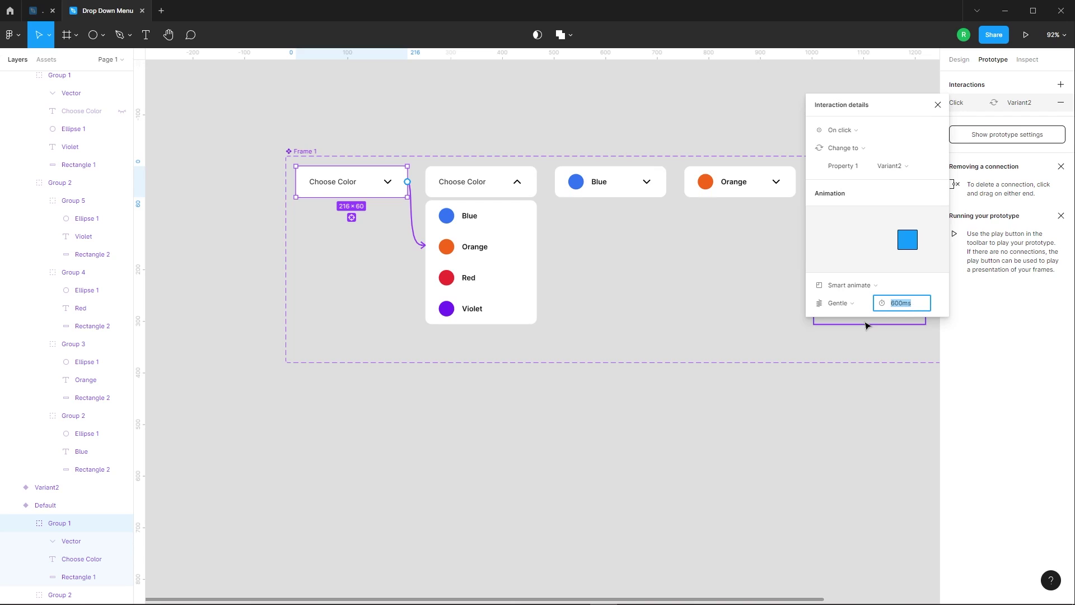
left_click(780, 436)
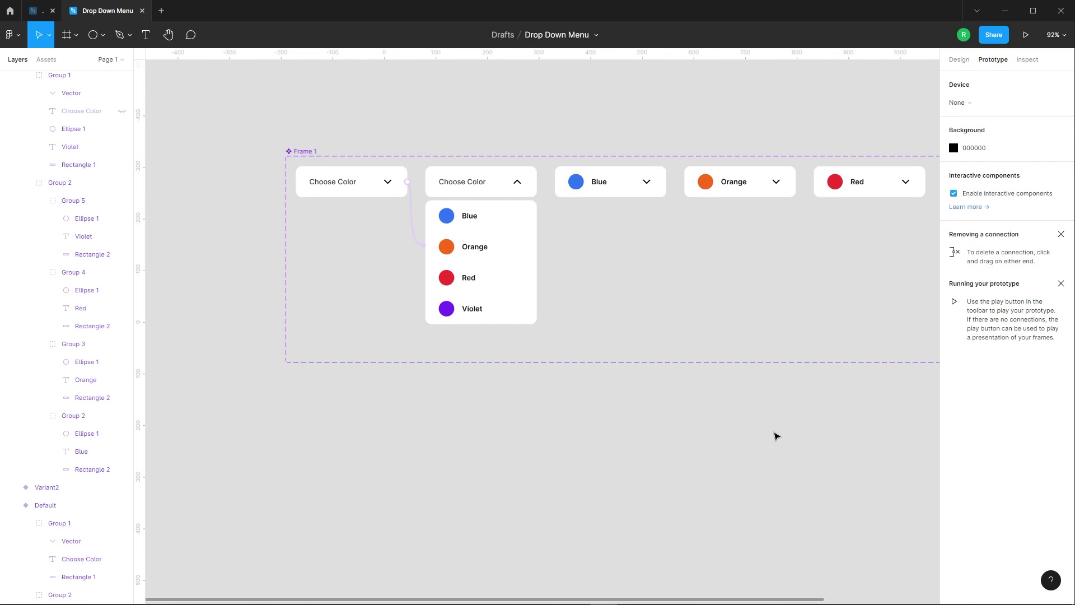
- Add an iPhone 13 / 13 Pro frame for previewing the prototype and place it left of the component set
left_click(1023, 39)
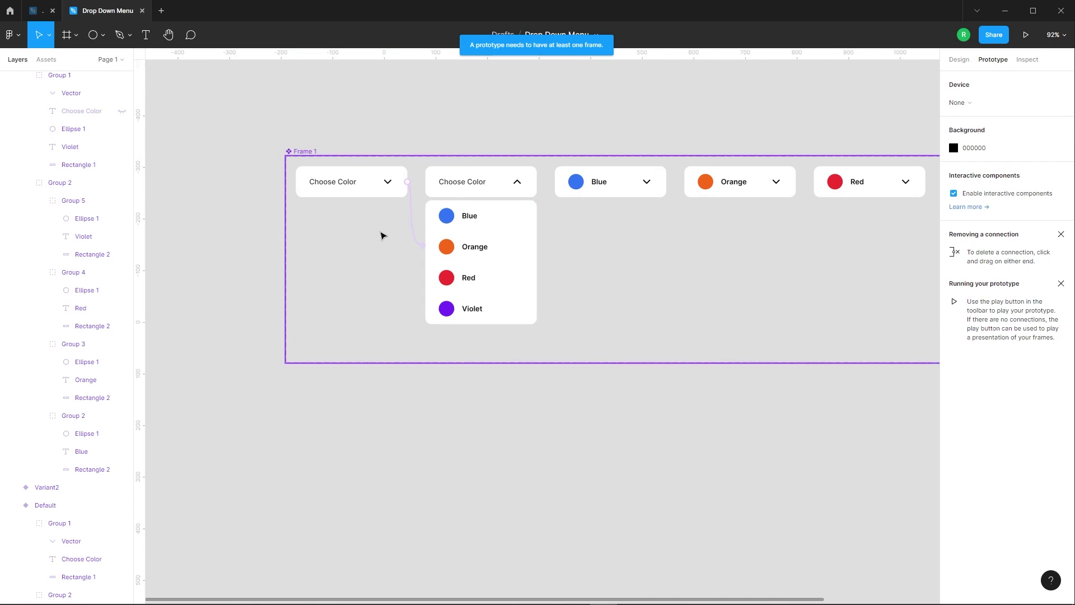
scroll(542, 235, "down", 5)
left_click(68, 43)
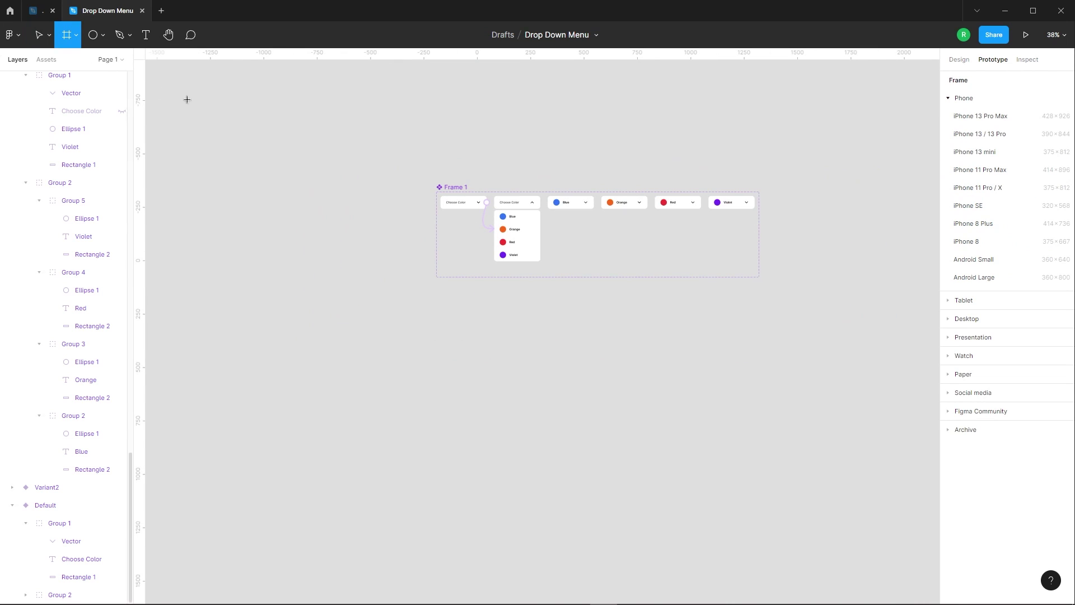
left_click(995, 132)
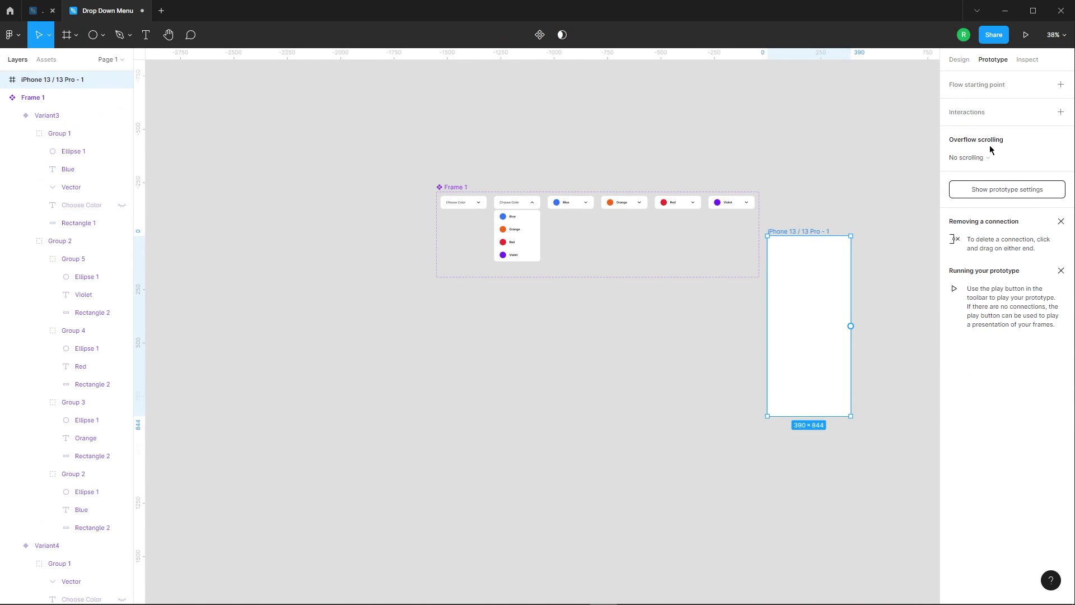
left_click_drag(814, 229, 306, 231)
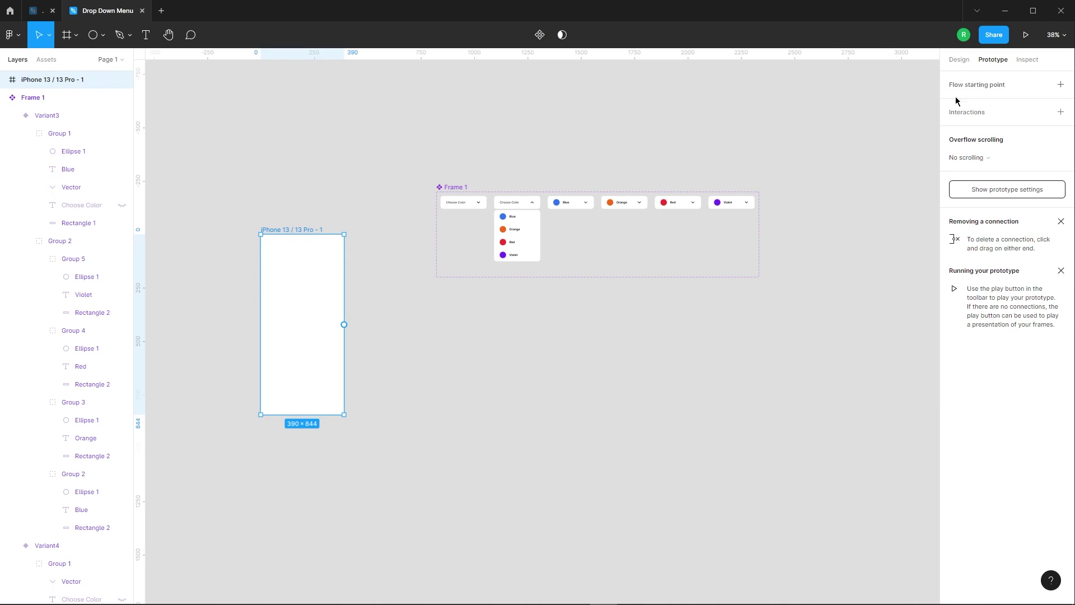
- Change the iPhone frame's fill to the dark color 191B23
left_click(959, 59)
left_click(953, 392)
left_click_drag(852, 449, 843, 439)
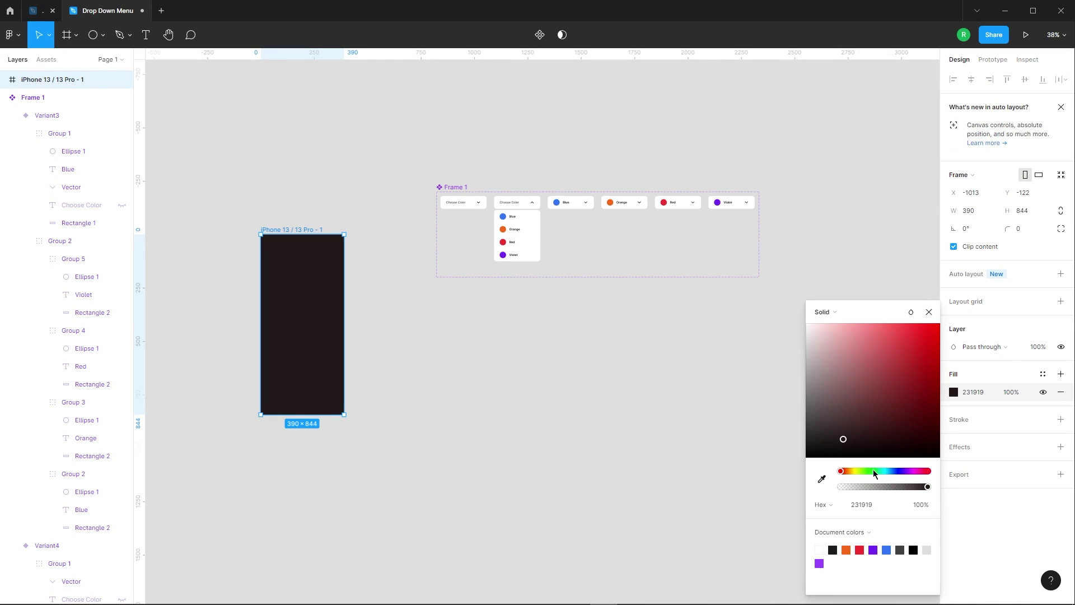
left_click(531, 396)
- Place an instance of the drop-down component in the iPhone frame and center it horizontally and vertically
left_click(46, 59)
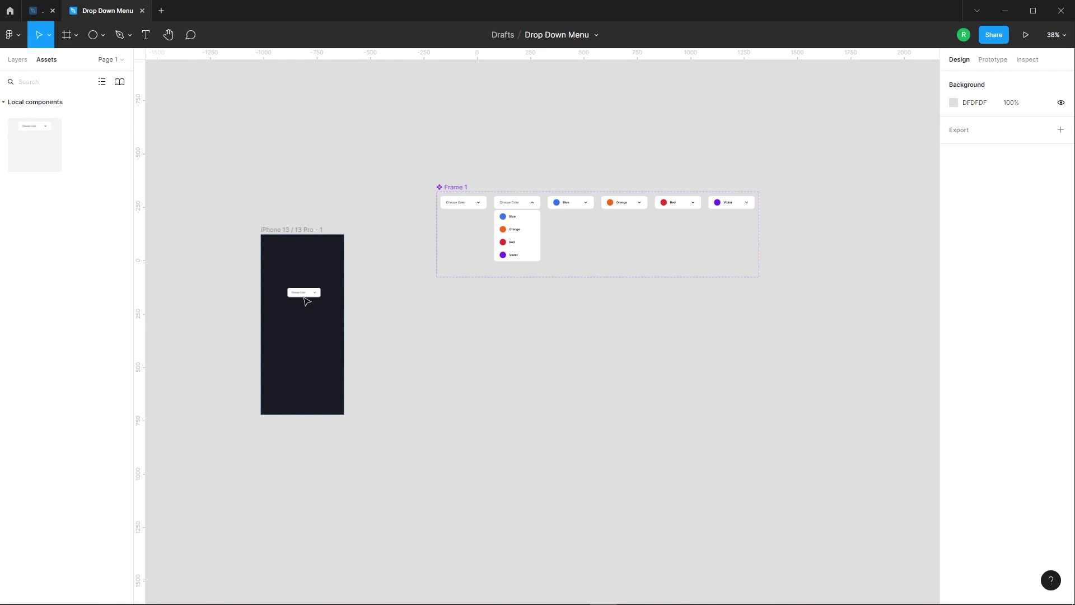
left_click_drag(307, 301, 302, 307)
left_click(971, 79)
left_click(1025, 79)
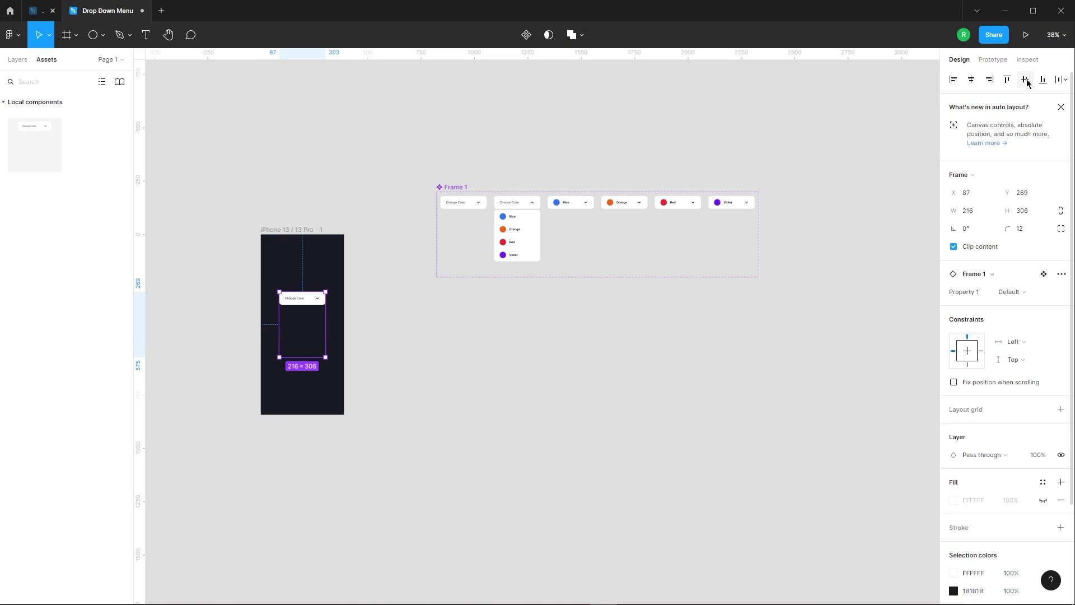
left_click(509, 417)
- Run the prototype from the iPhone frame and open the Choose Color menu in the preview
left_click(284, 233)
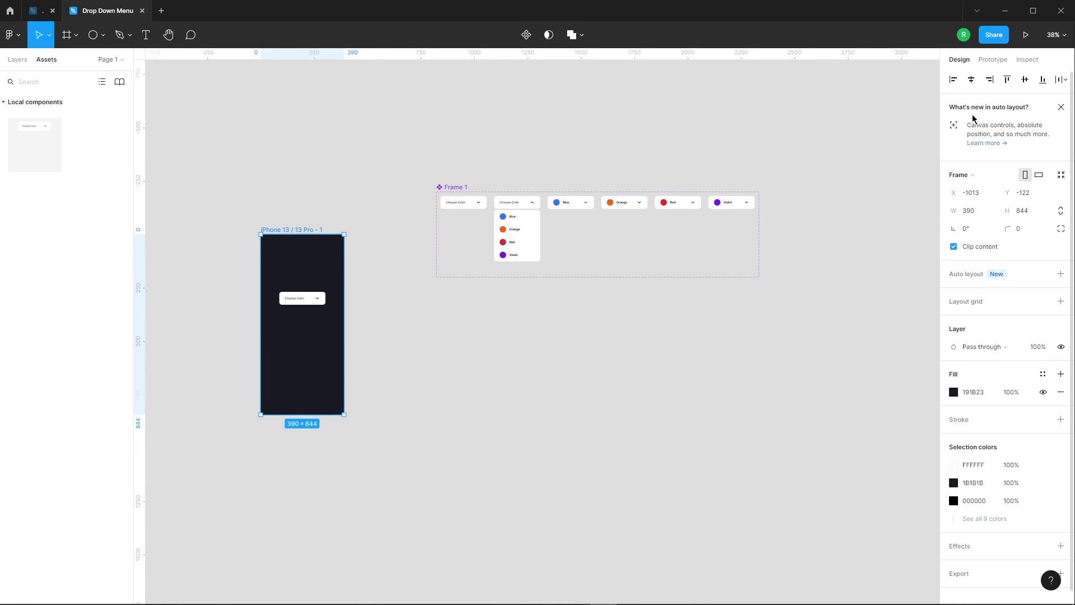
left_click(1025, 35)
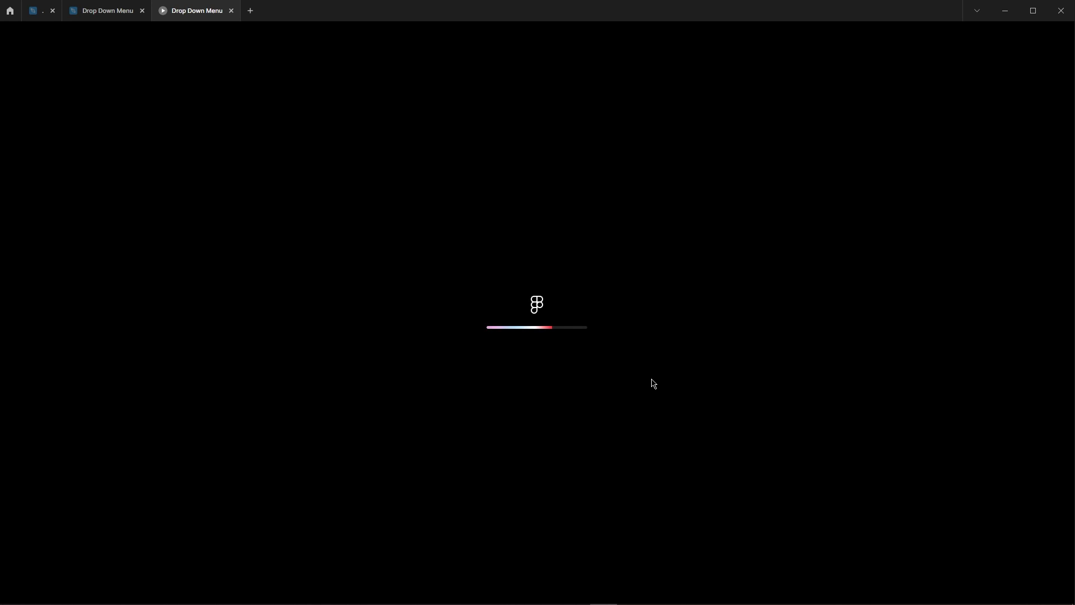
left_click(716, 373)
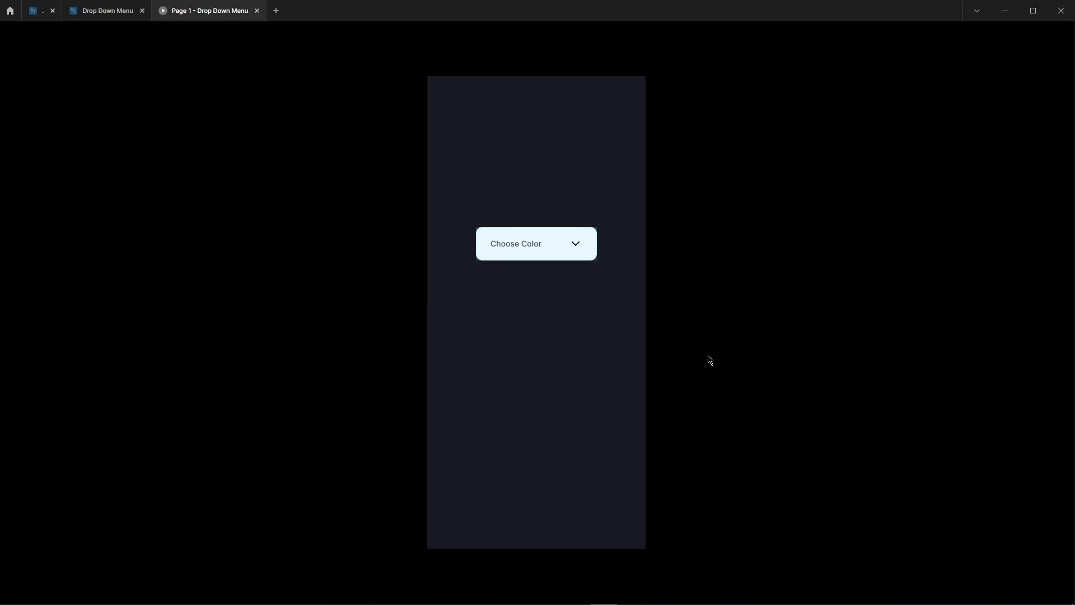
left_click(574, 247)
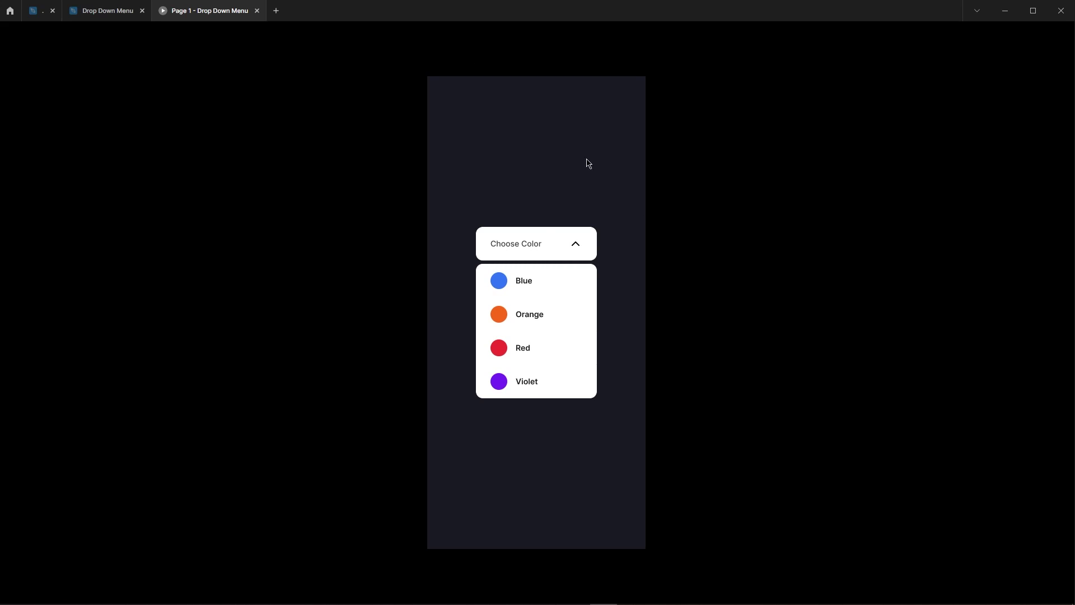
- Return to the design file and link Variant2's Blue option to Variant3 on click, with Smart animate, Gentle, 600 ms
left_click(112, 10)
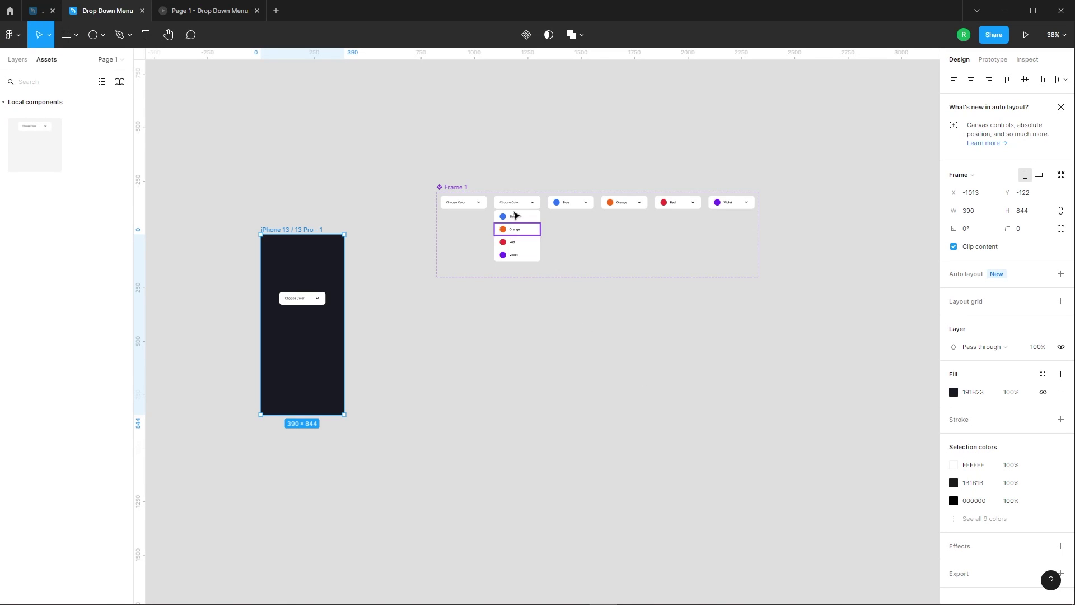
scroll(499, 190, "up", 10)
left_click(1006, 61)
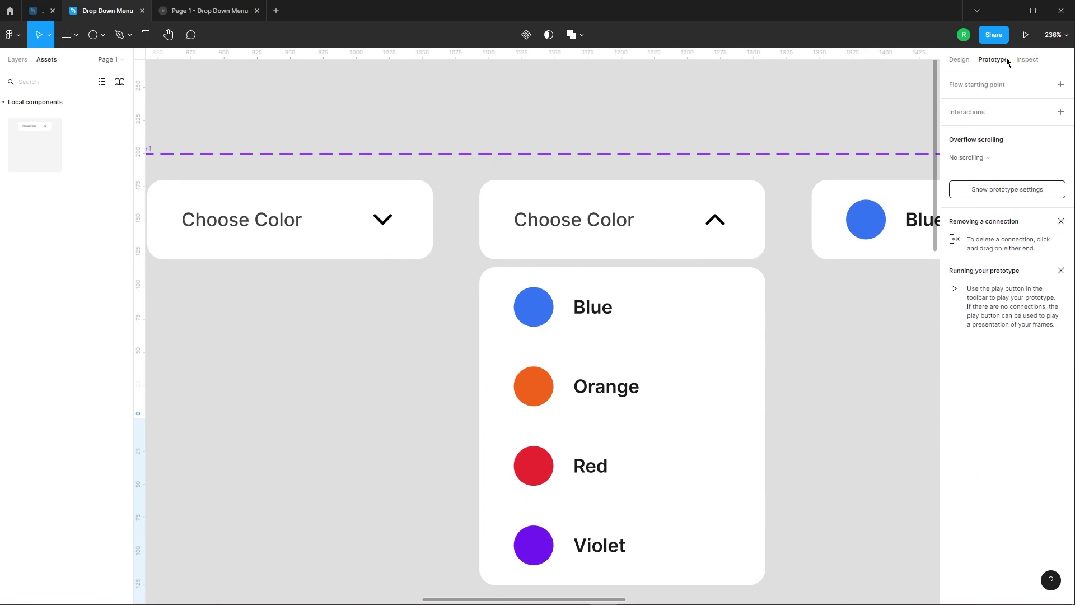
left_click(408, 218)
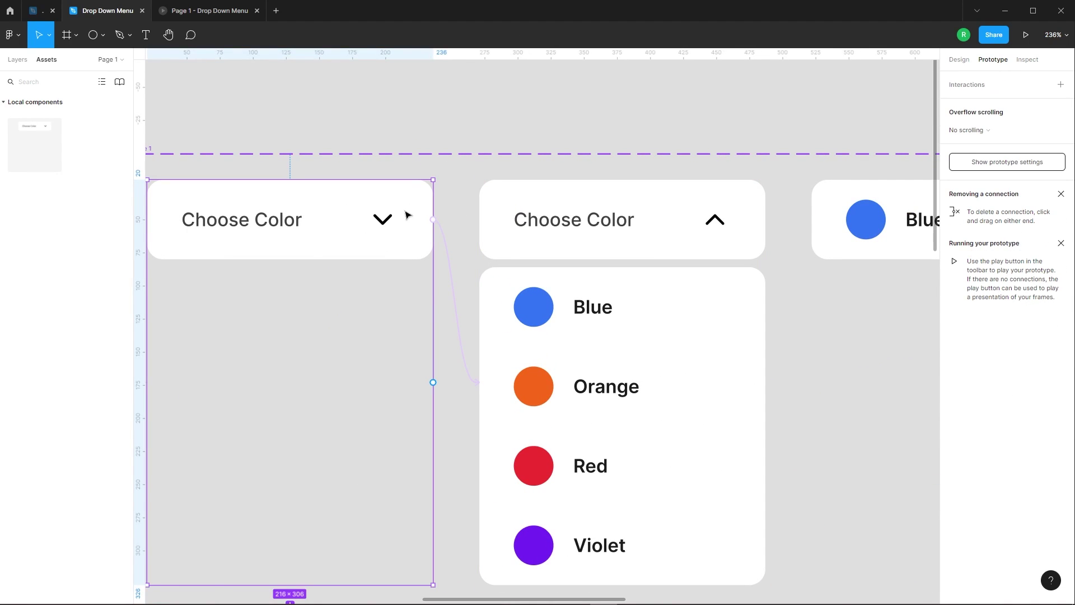
left_click(452, 277)
scroll(557, 307, "down", 5)
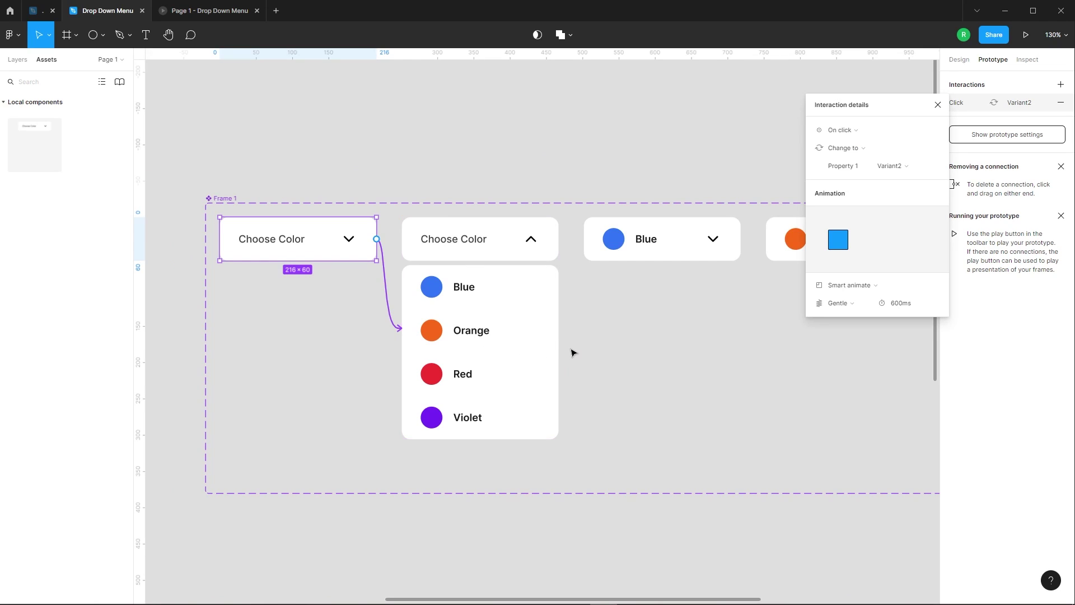
left_click(526, 286)
left_click(517, 292)
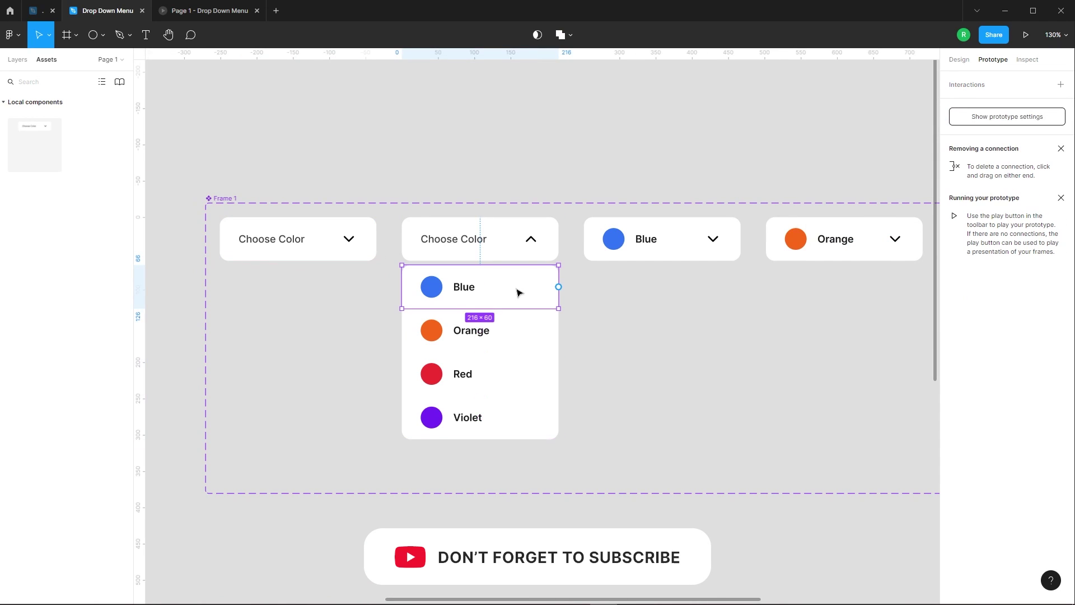
left_click_drag(558, 286, 659, 249)
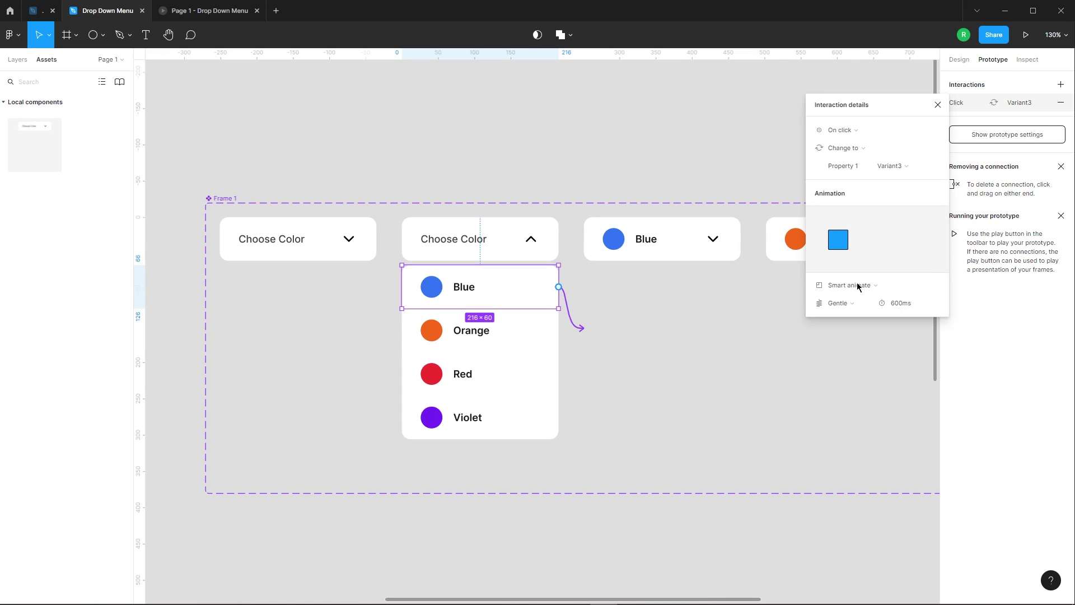
scroll(403, 165, "down", 3)
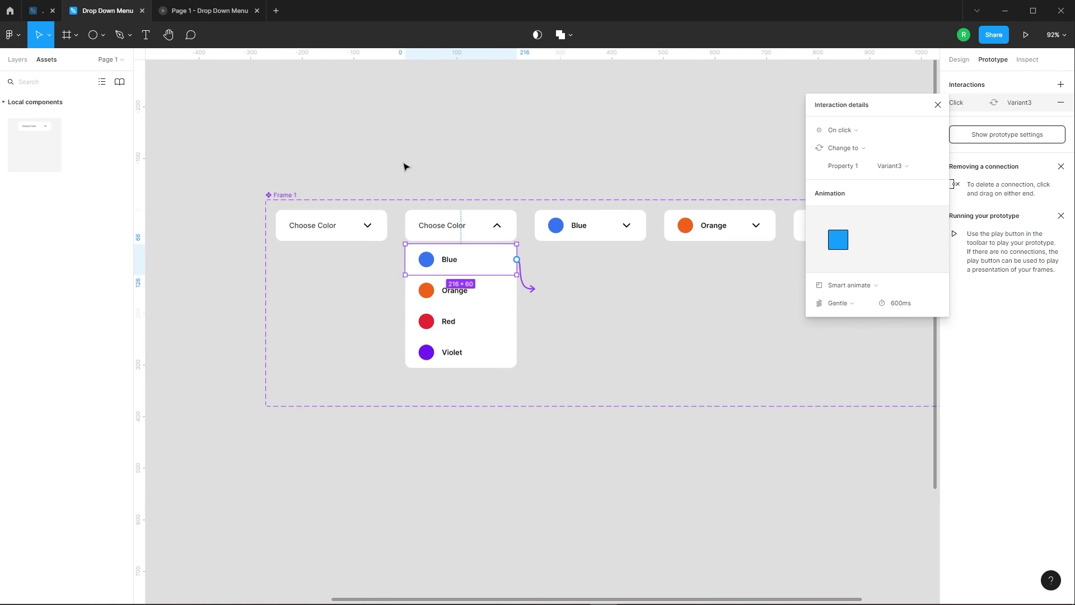
- Test selecting Blue in the prototype preview, and return to the design file
left_click(207, 11)
left_click(546, 282)
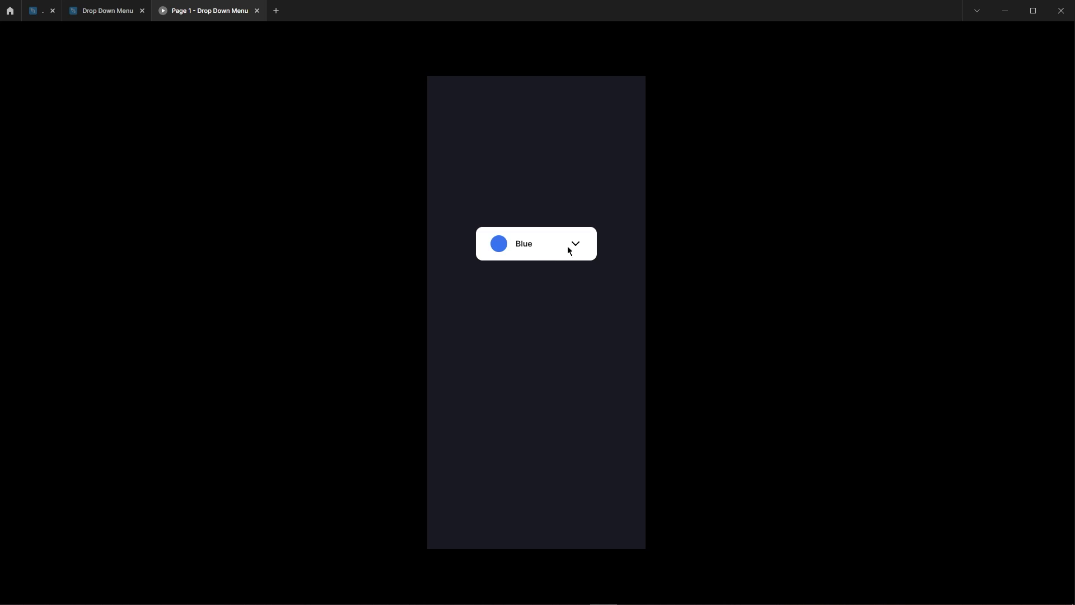
left_click(107, 11)
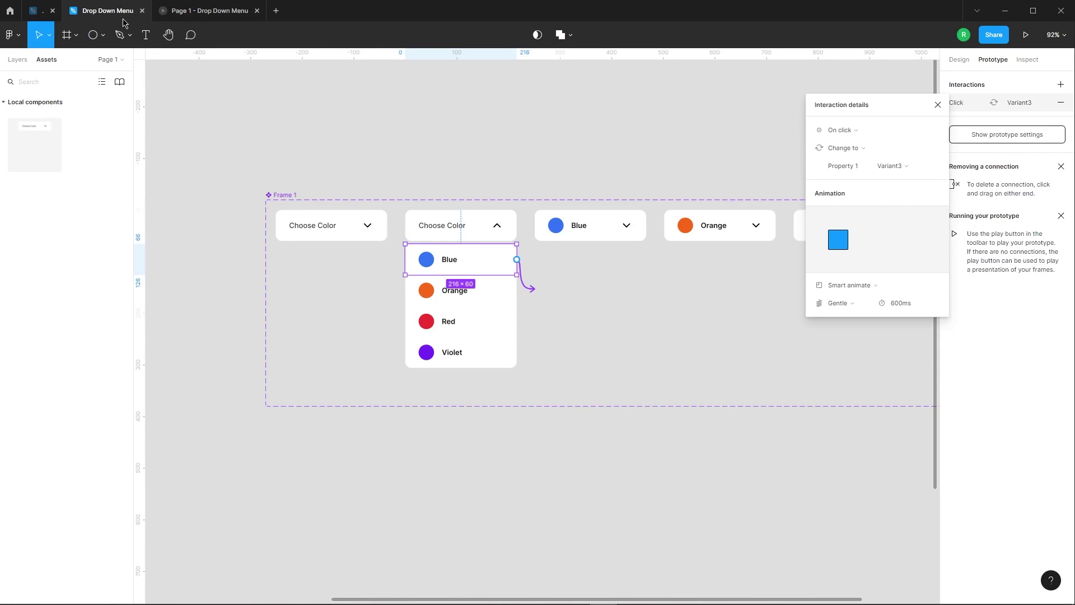
- Connect the Orange, Red and Violet options in the open menu to their matching color variants with the same click interaction
left_click(500, 301)
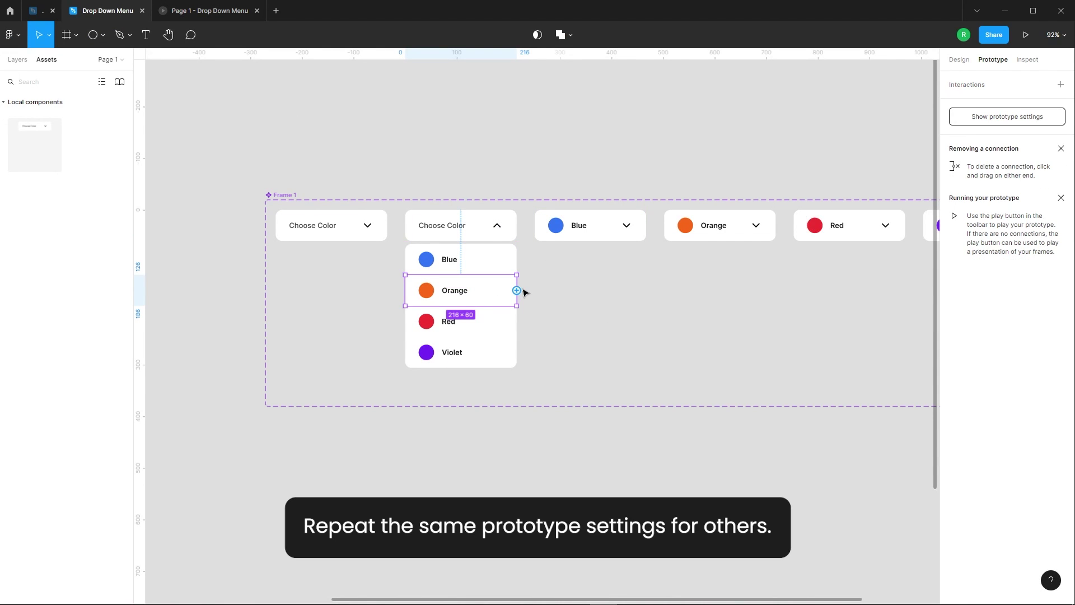
left_click_drag(516, 290, 737, 247)
left_click(495, 330)
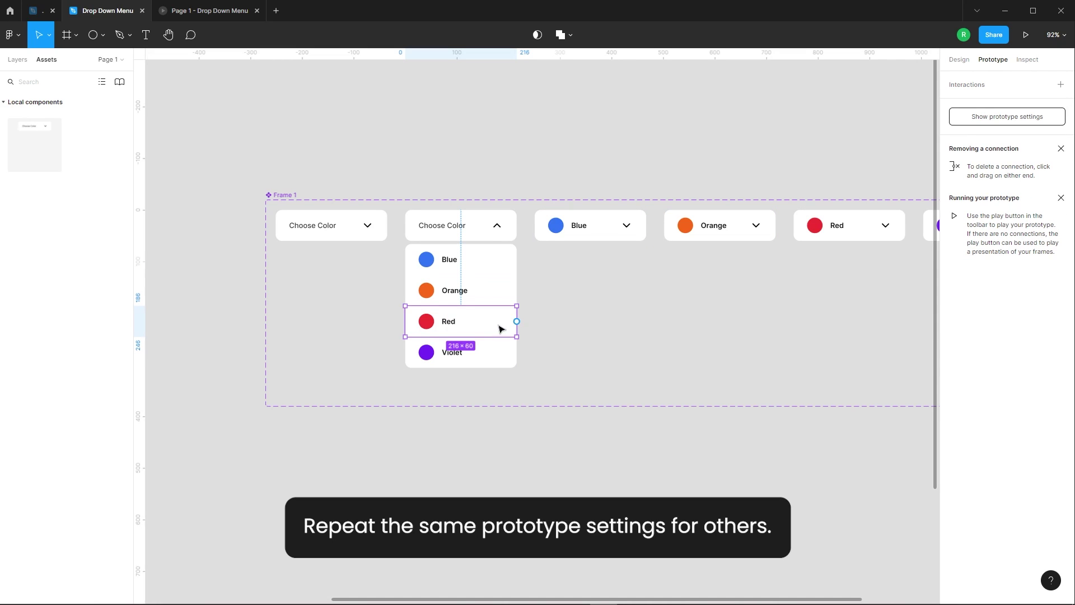
left_click_drag(517, 323, 856, 244)
scroll(406, 249, "down", 1)
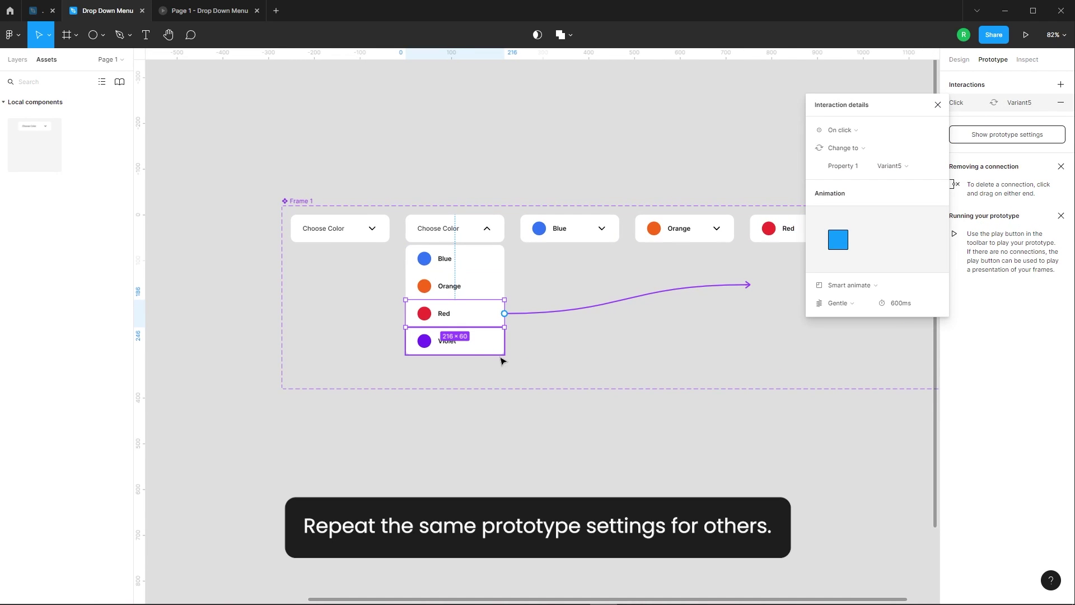
left_click(470, 349)
scroll(470, 347, "down", 2)
left_click_drag(485, 336, 823, 286)
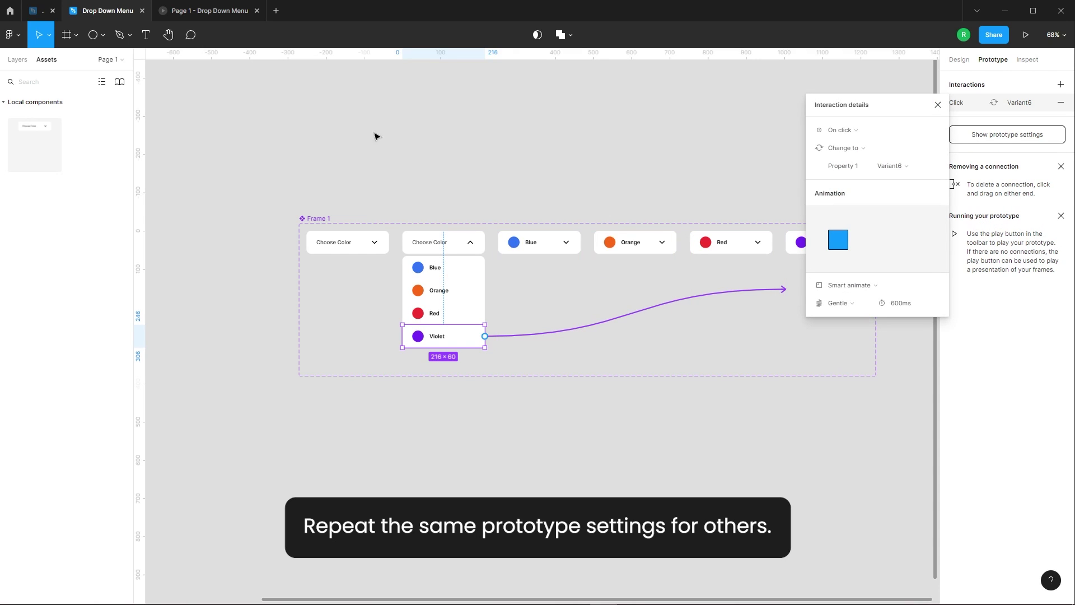
- Connect the header groups of the Blue, Orange, Red and Violet variants back to Variant2 with On click, Change to interactions
left_click(571, 249)
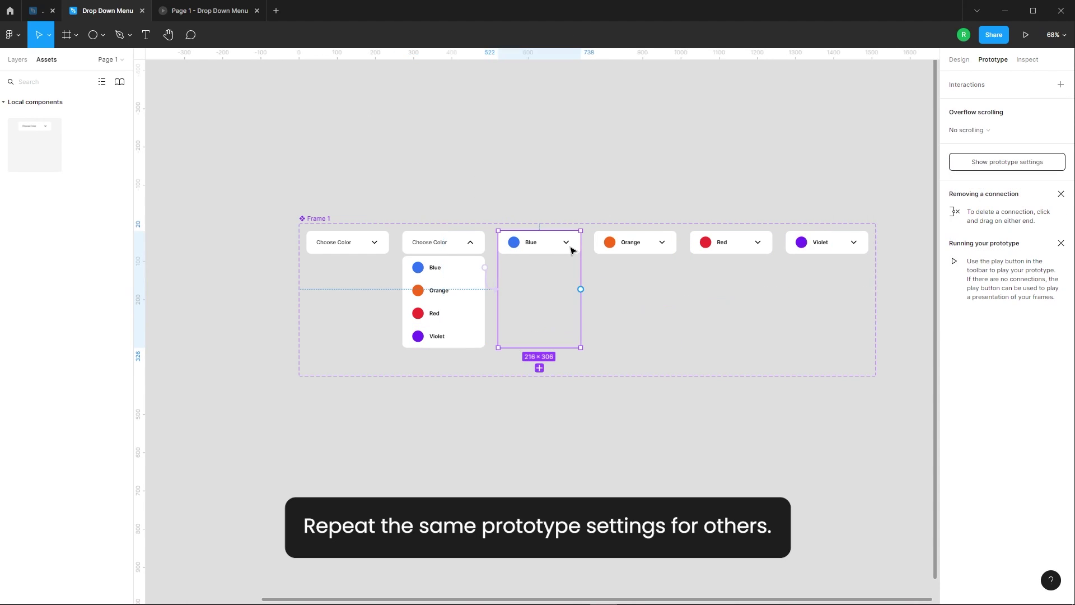
scroll(569, 245, "up", 3)
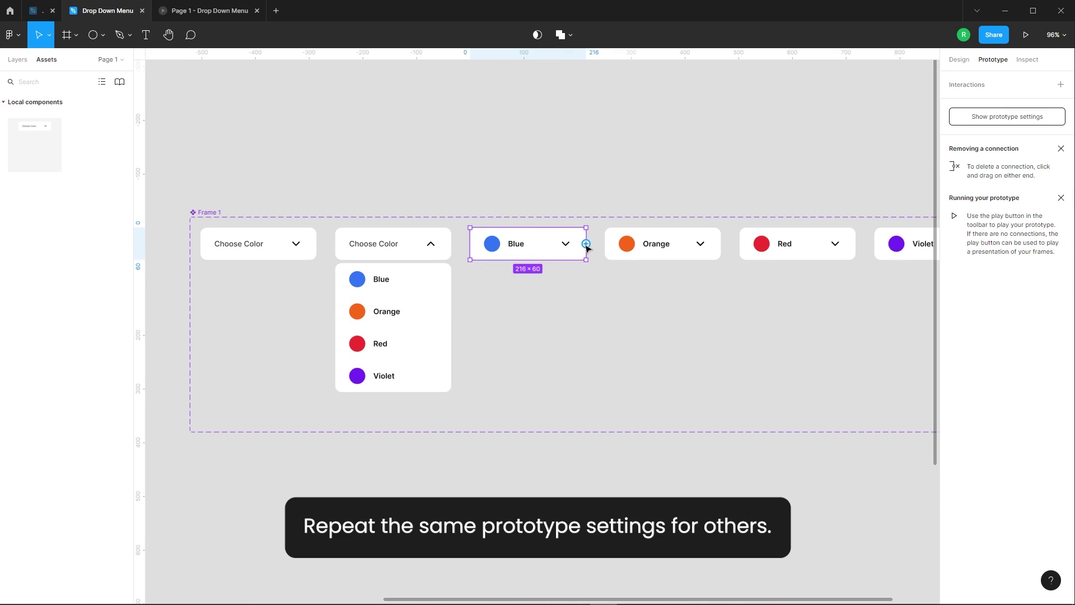
left_click_drag(586, 244, 422, 310)
left_click(672, 249)
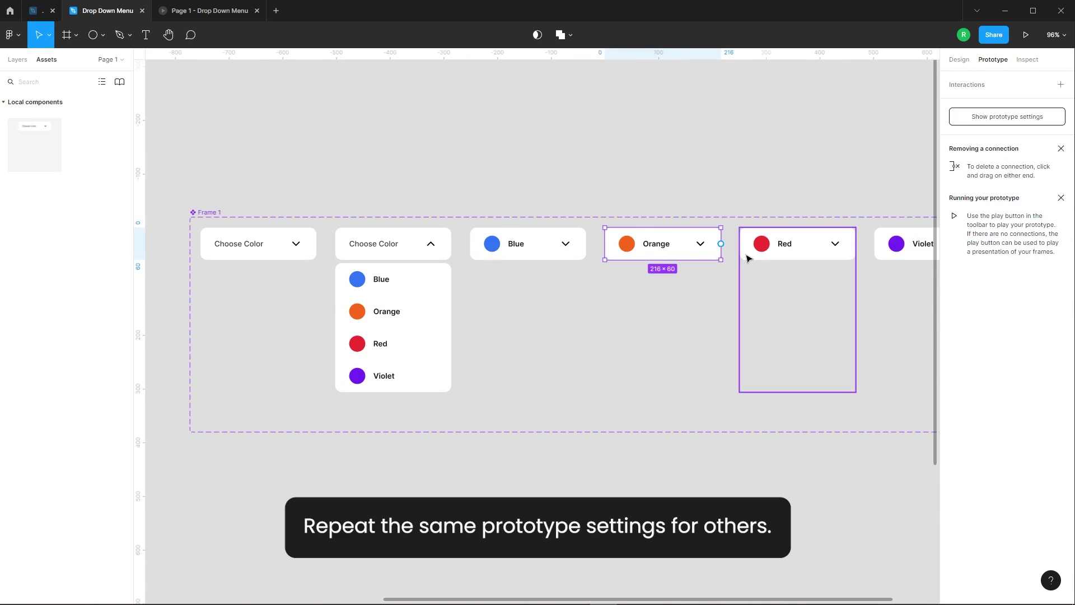
left_click_drag(721, 244, 434, 317)
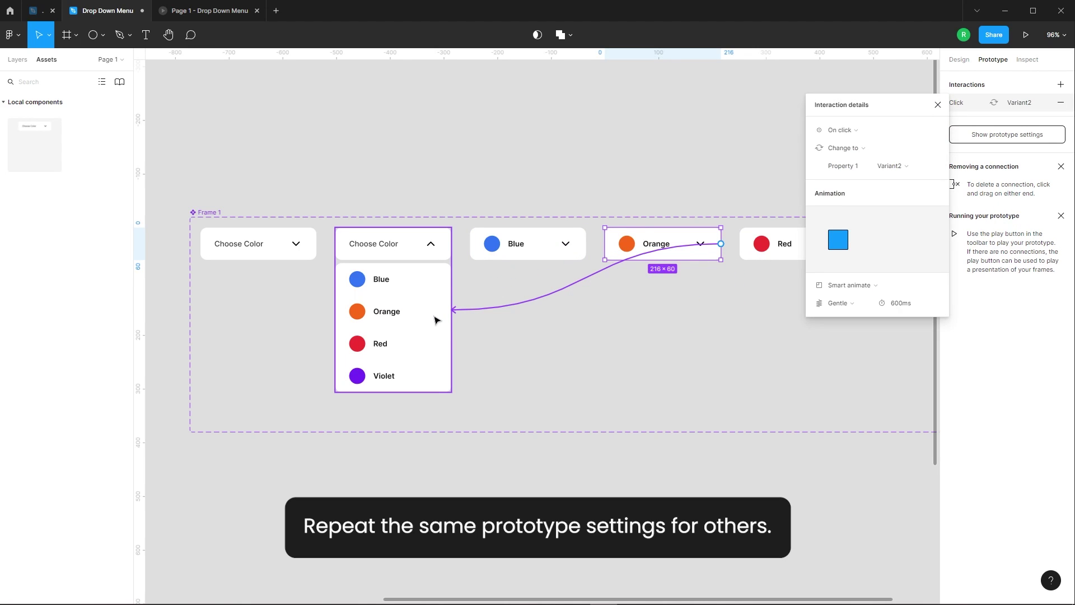
scroll(483, 278, "down", 3, "ctrl")
left_click(717, 257)
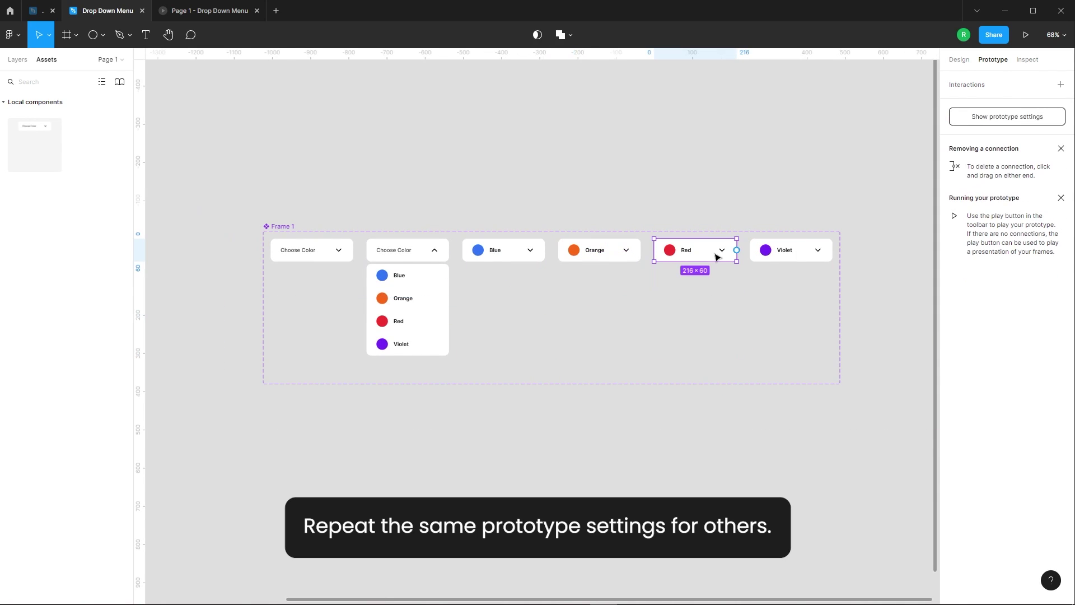
left_click_drag(737, 249, 451, 297)
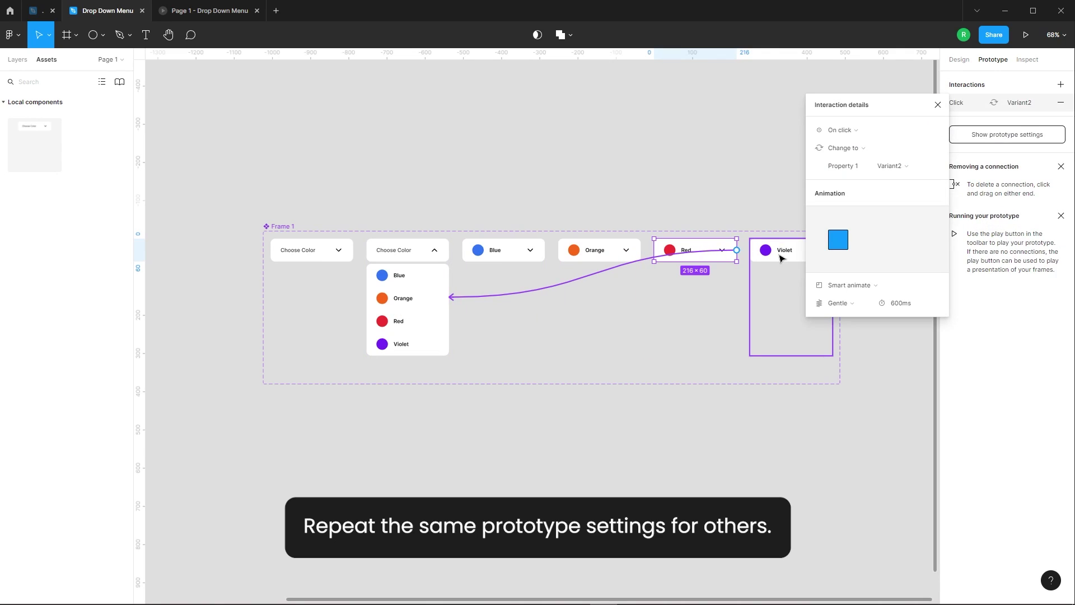
left_click(826, 255)
left_click_drag(850, 256, 410, 301)
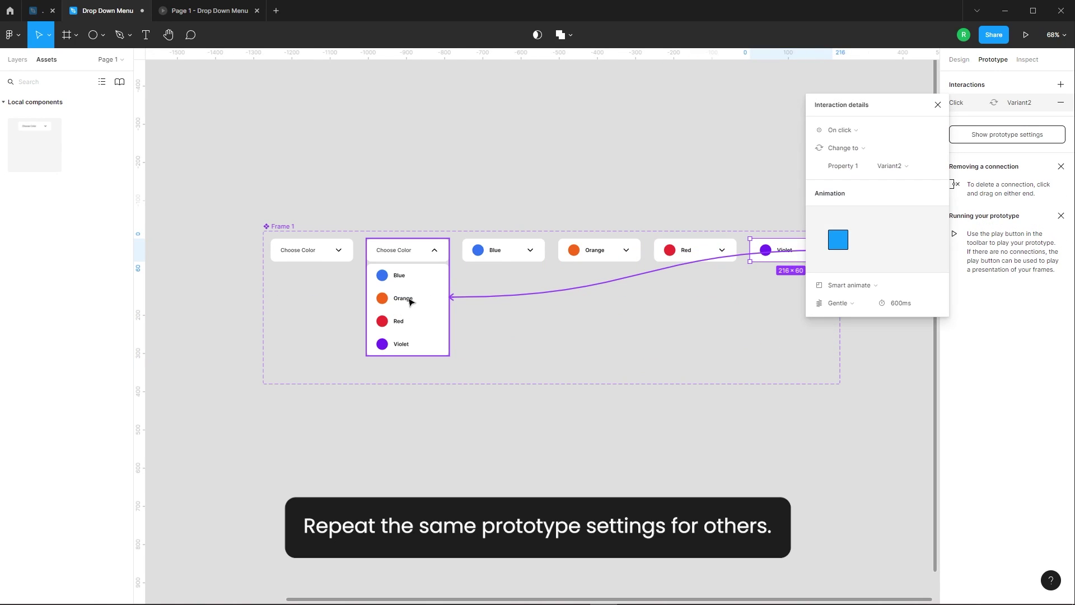
left_click(506, 168)
- Return to the prototype preview and open the color menu from its header
scroll(662, 185, "down", 3, "ctrl")
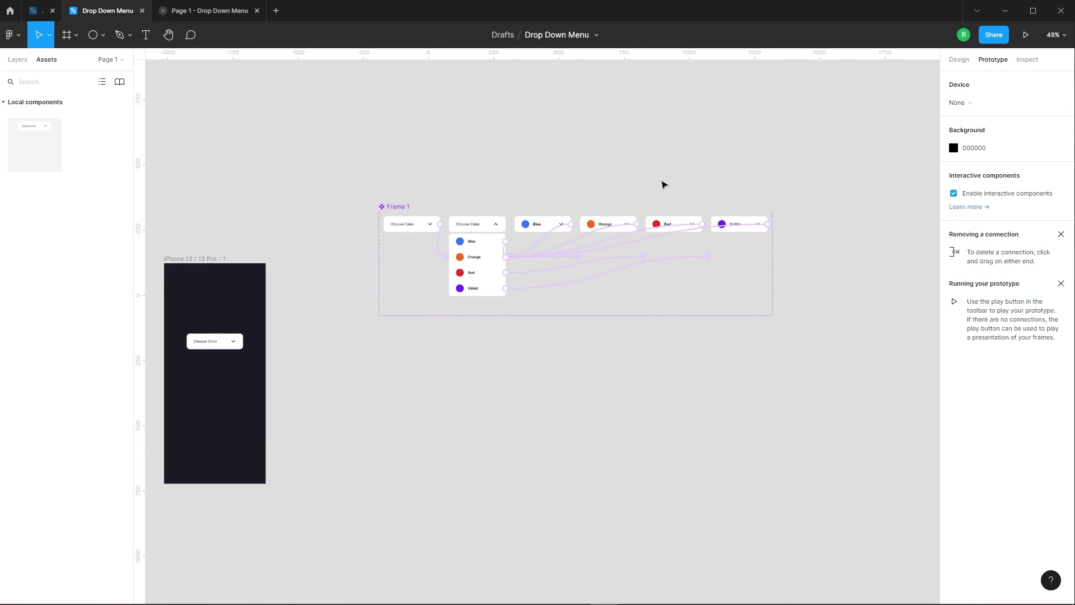
scroll(588, 280, "down", 2, "ctrl")
scroll(328, 336, "up", 5, "ctrl")
left_click(418, 283)
left_click(223, 14)
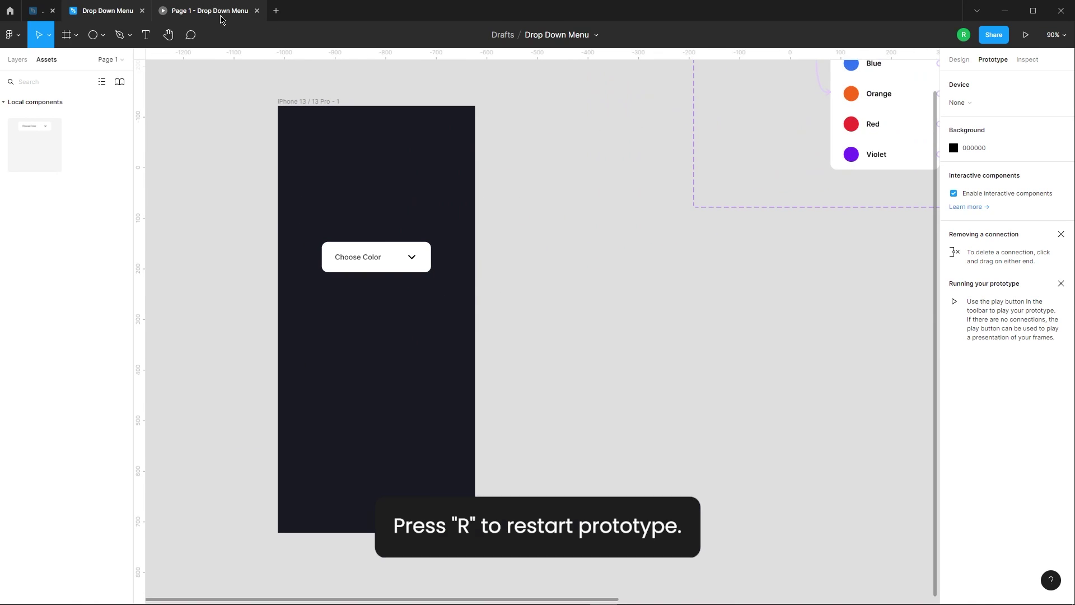
left_click(572, 249)
left_click(572, 248)
left_click(575, 250)
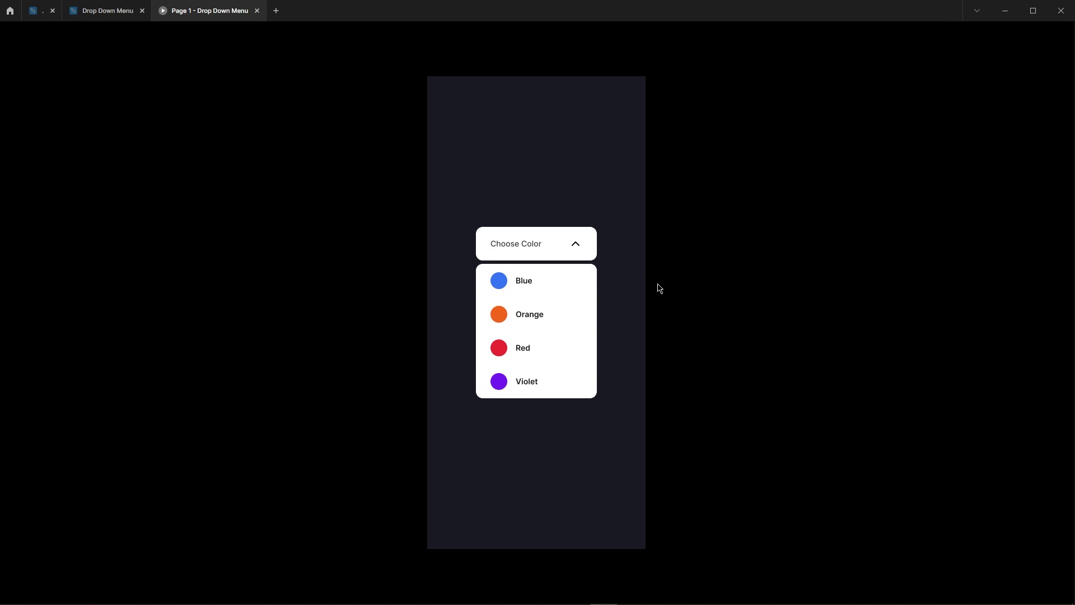
- Test the menu by selecting Violet, Orange, Red and Blue in turn, reopening it from the header each time
left_click(523, 388)
left_click(524, 255)
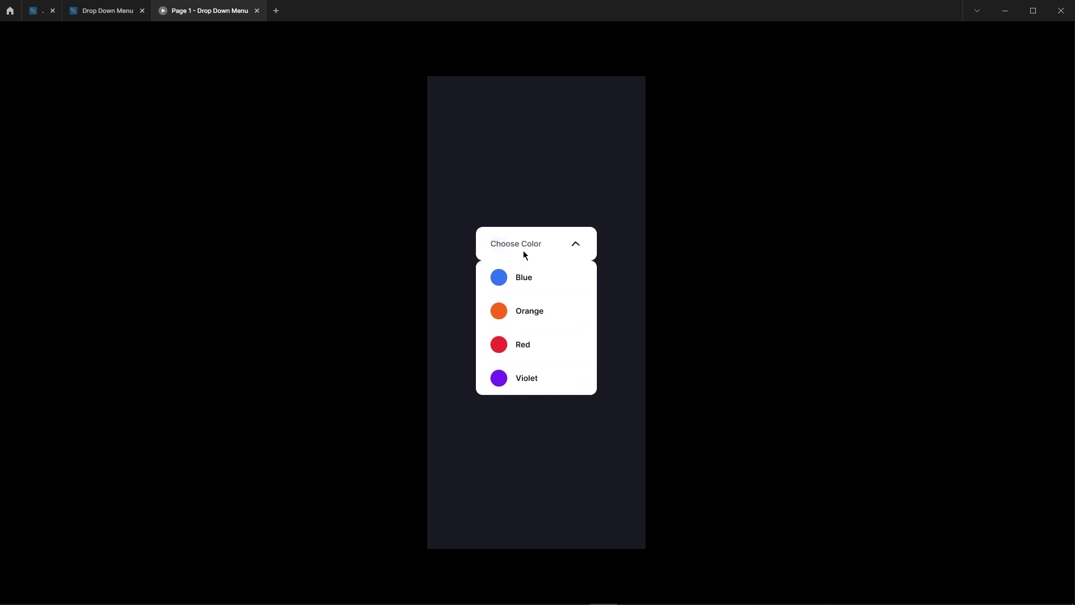
left_click(538, 321)
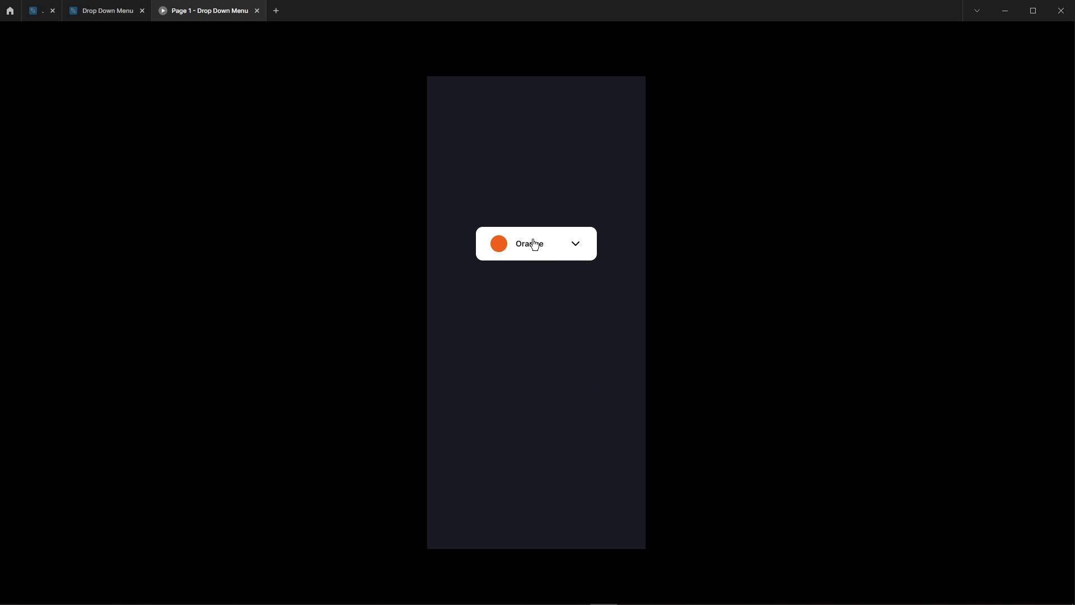
left_click(533, 244)
left_click(519, 350)
left_click(522, 234)
left_click(525, 290)
- Repeat the menu test by choosing Red, Orange, Blue, Violet and Blue again in turn
left_click(539, 246)
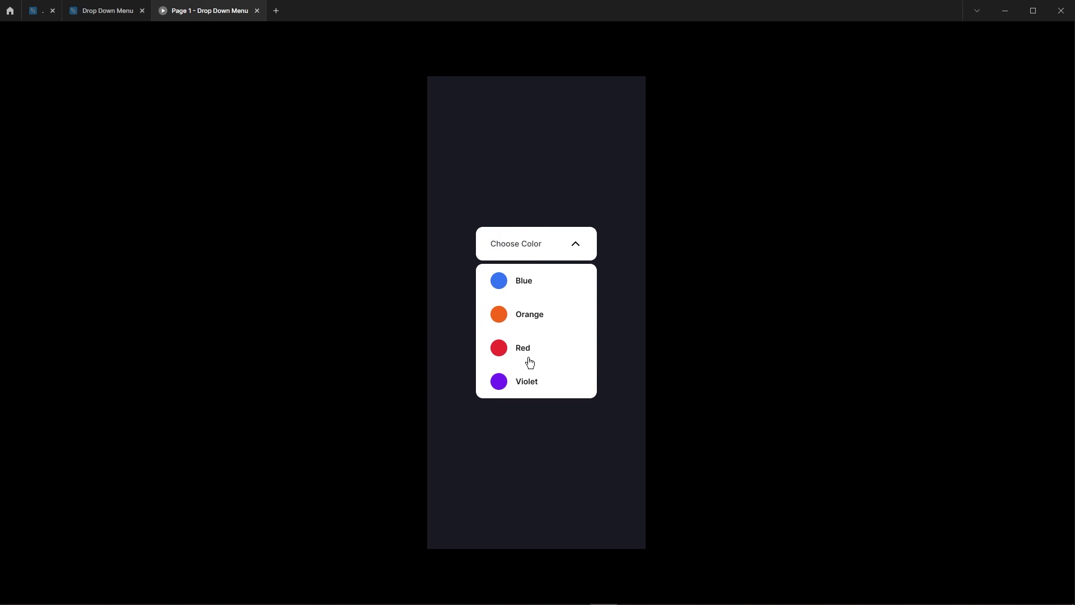
left_click(530, 352)
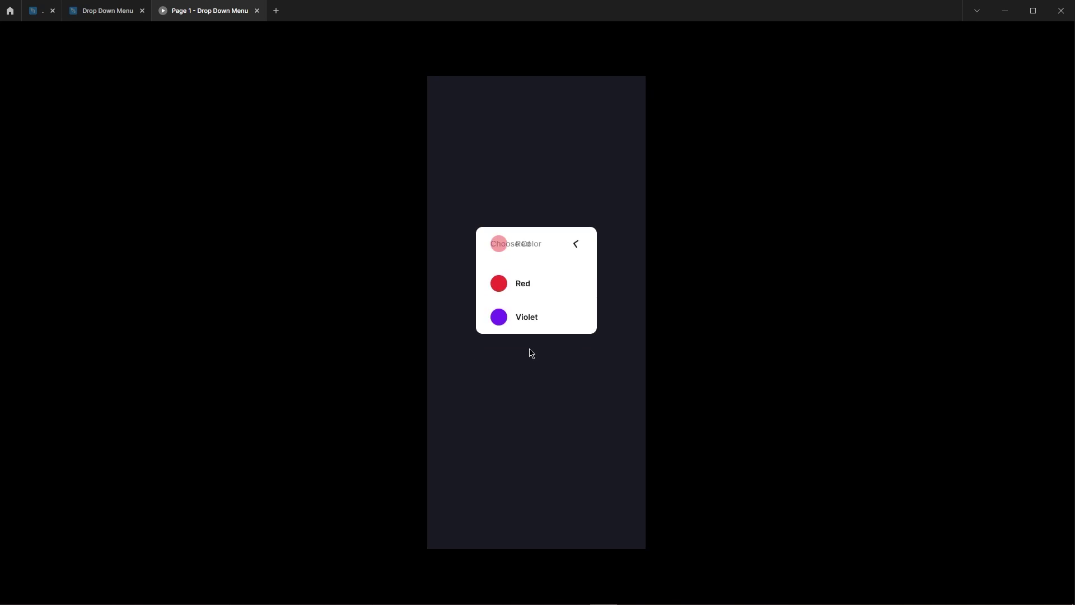
left_click(542, 255)
left_click(538, 318)
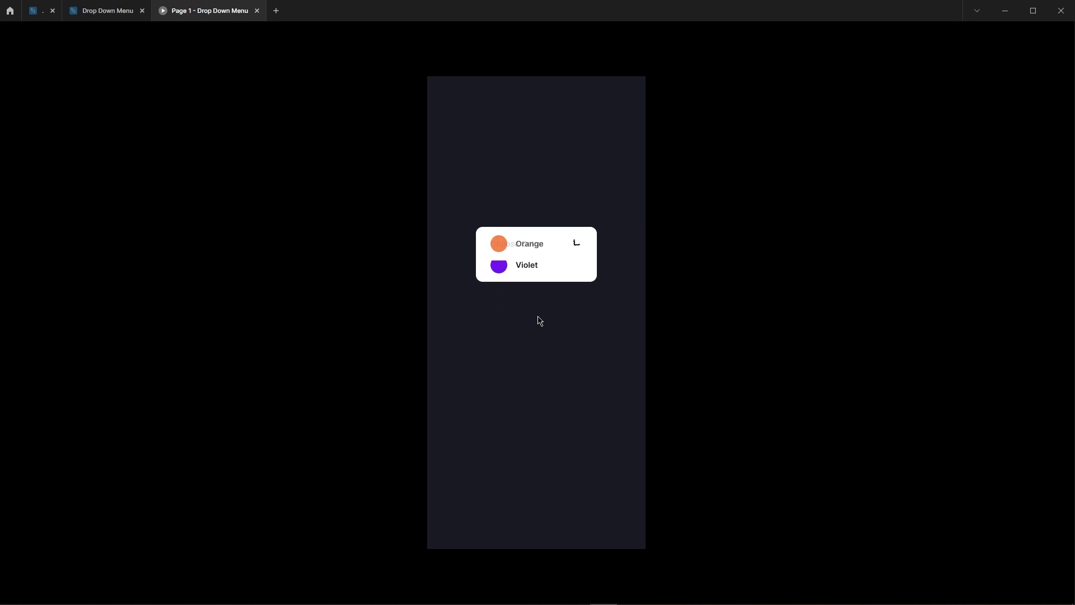
left_click(526, 244)
left_click(525, 290)
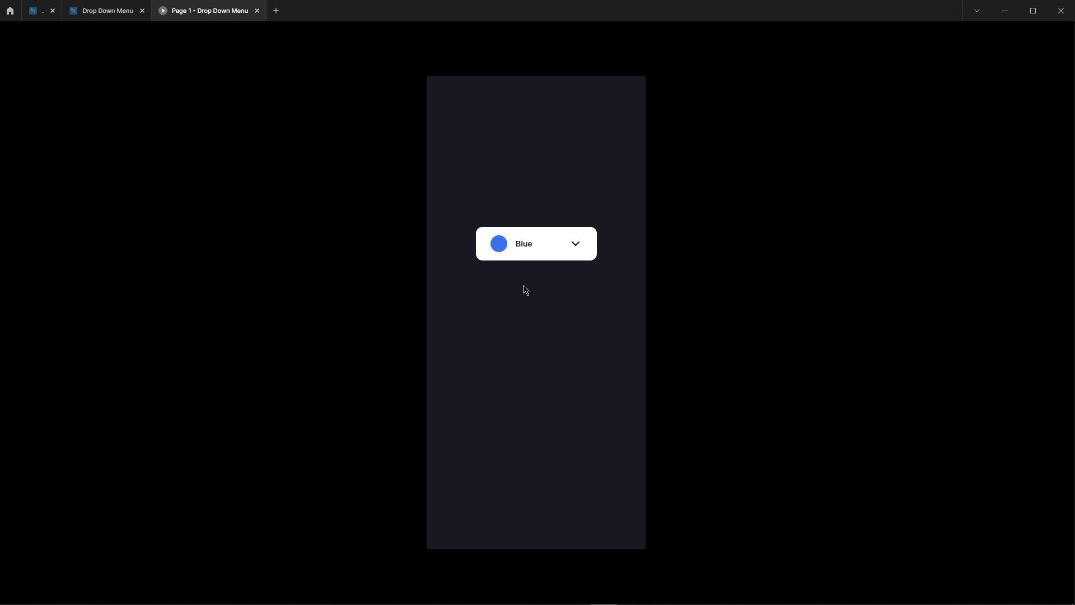
left_click(531, 253)
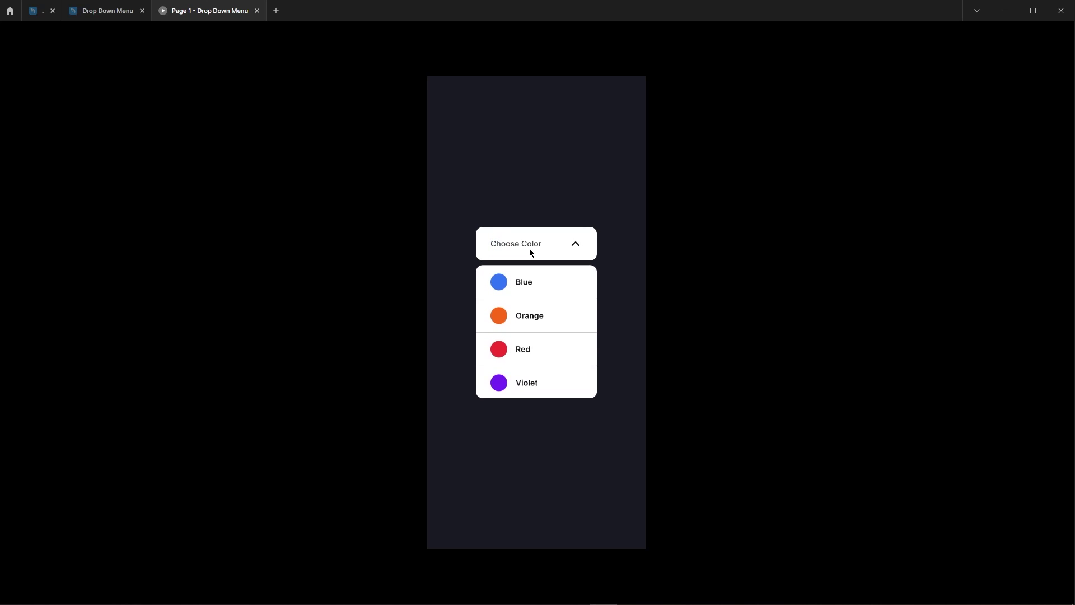
left_click(540, 390)
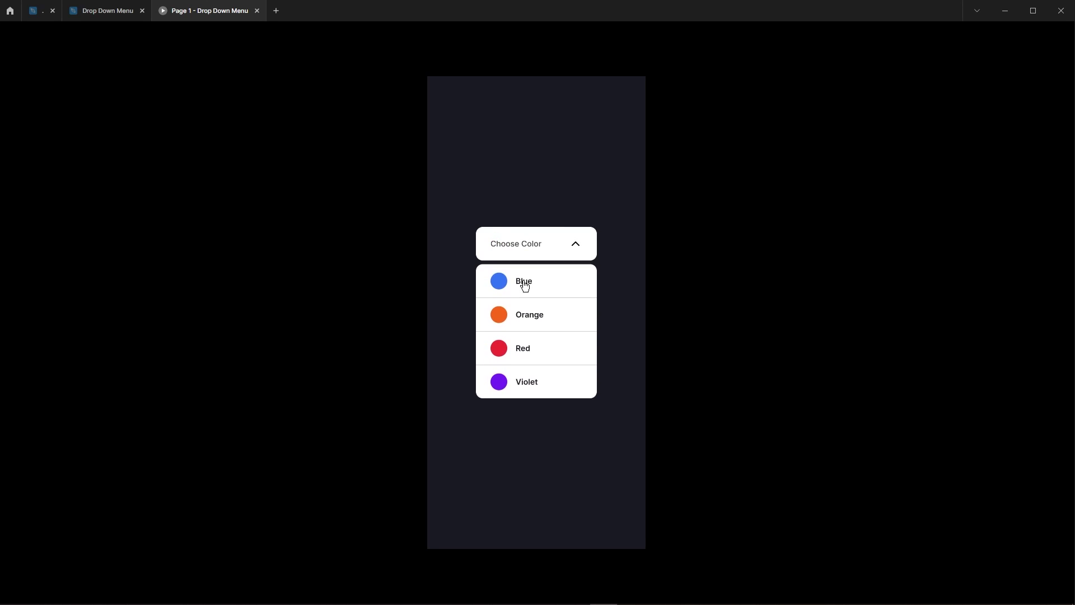
left_click(525, 286)
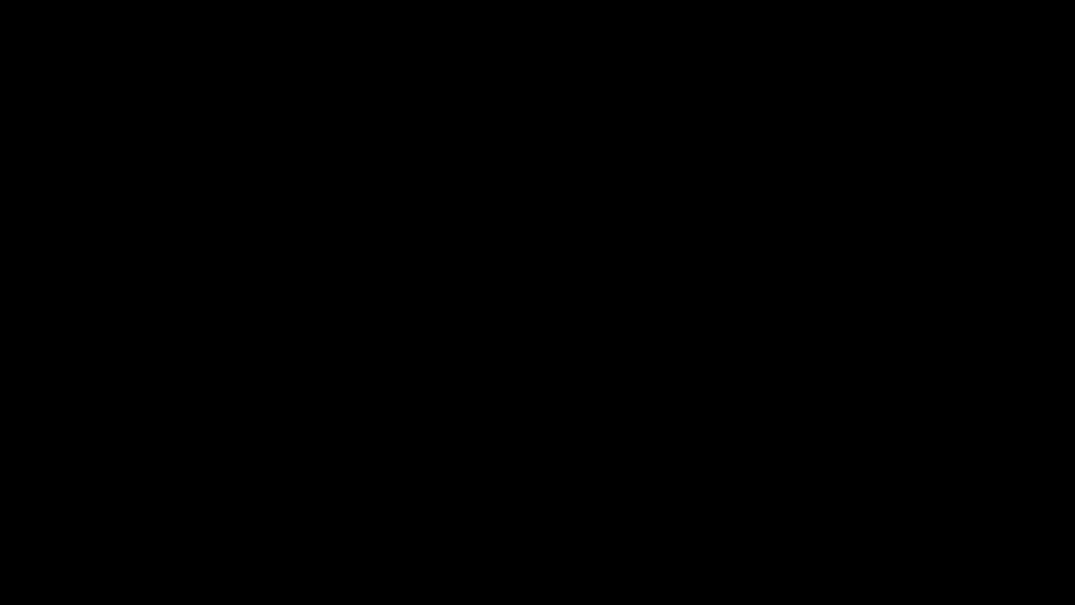